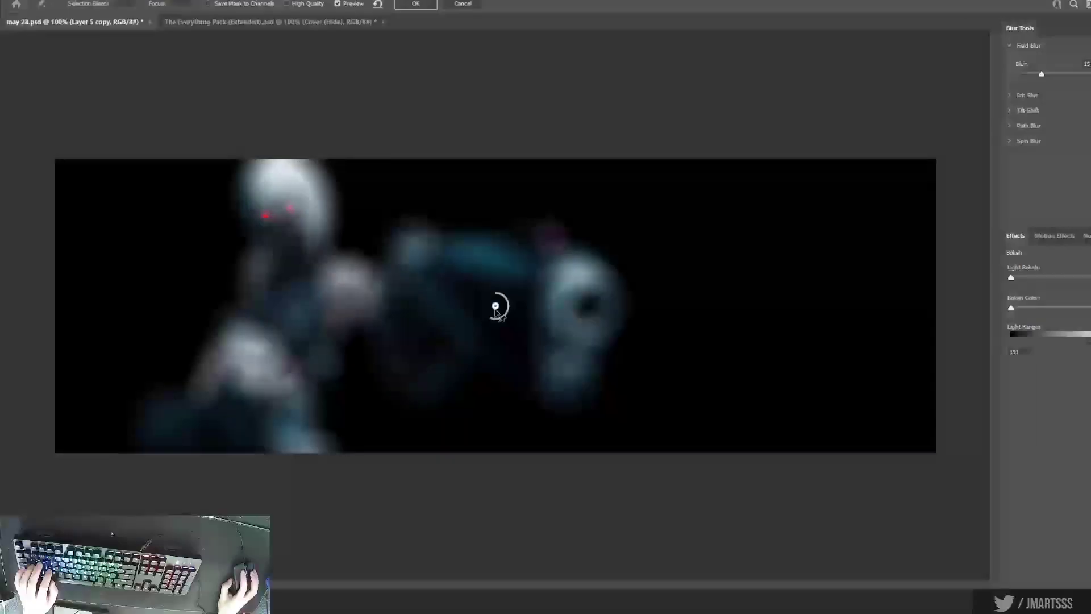
- Lower the Field Blur amount on the Layer 5 copy
{"action": "left_click_drag", "start_coordinate": [1034, 74], "coordinate": [1018, 74]}
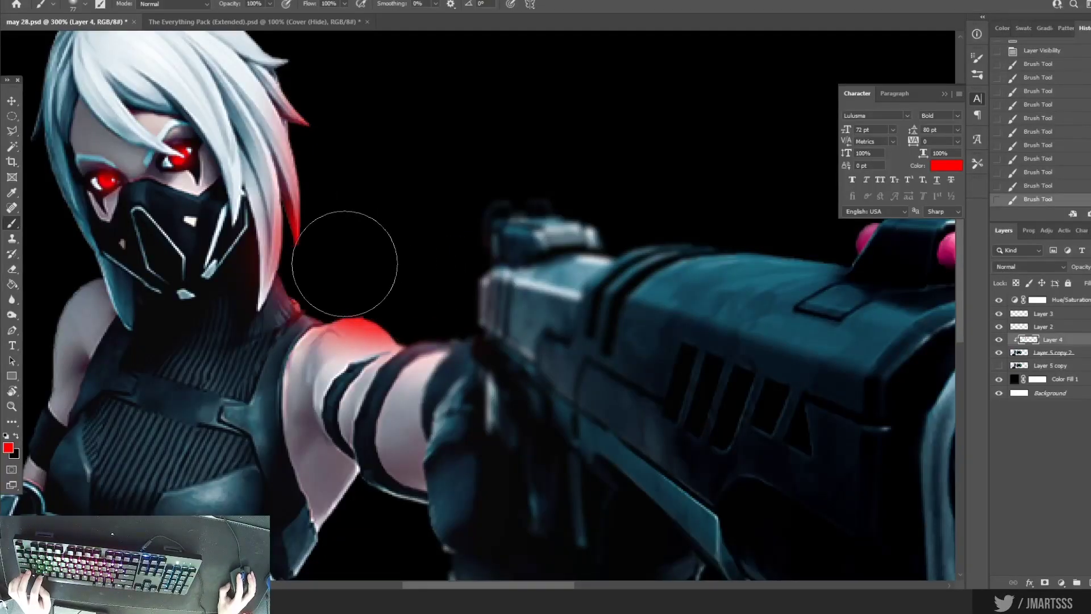
- Brush red rim light onto the outer edge of the hair on the side away from the gun
{"action": "key", "text": "ctrl+1"}
{"action": "scroll", "coordinate": [239, 216], "scroll_direction": "up", "scroll_amount": 1}
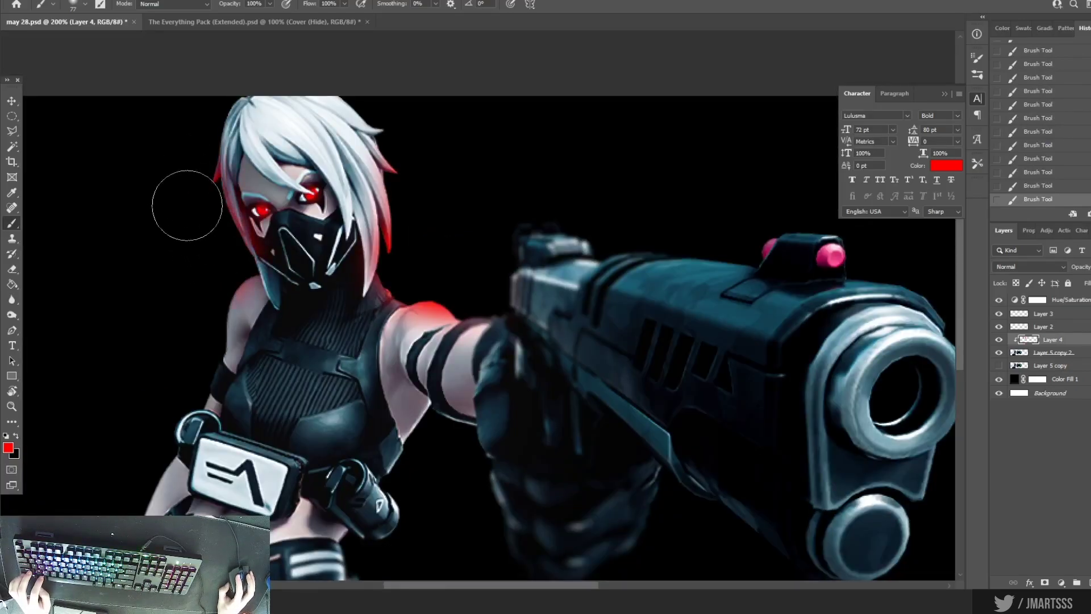
{"action": "left_click_drag", "start_coordinate": [175, 151], "coordinate": [211, 102]}
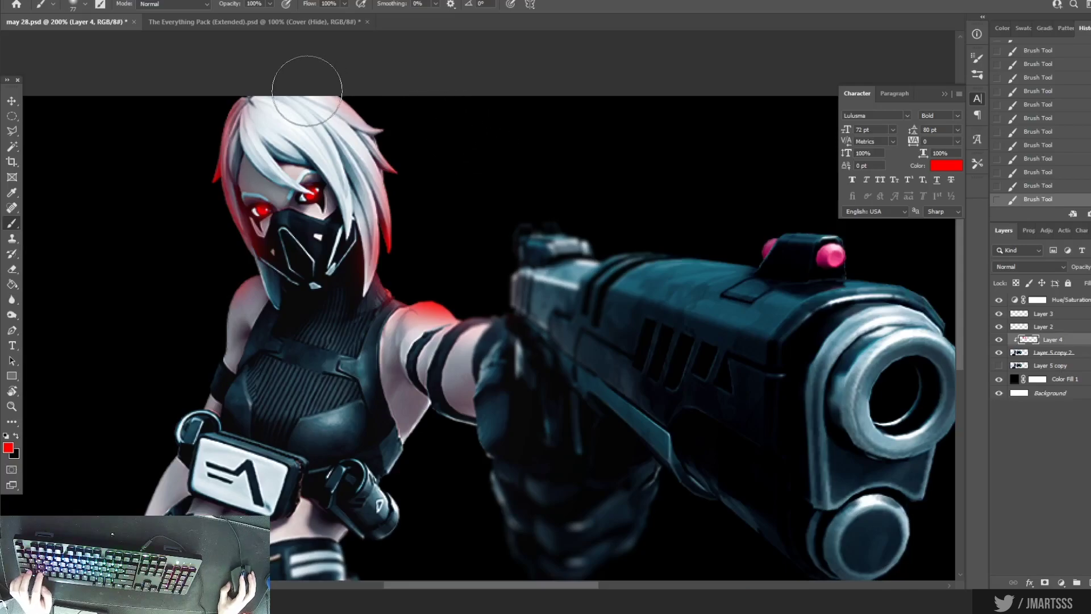
- Erase the excess red from the crown and the hair strands beside the face
{"action": "key", "text": "e"}
{"action": "left_click_drag", "start_coordinate": [287, 79], "coordinate": [278, 119]}
{"action": "left_click", "coordinate": [272, 118]}
{"action": "left_click", "coordinate": [265, 127]}
{"action": "left_click", "coordinate": [263, 146]}
{"action": "left_click", "coordinate": [260, 169]}
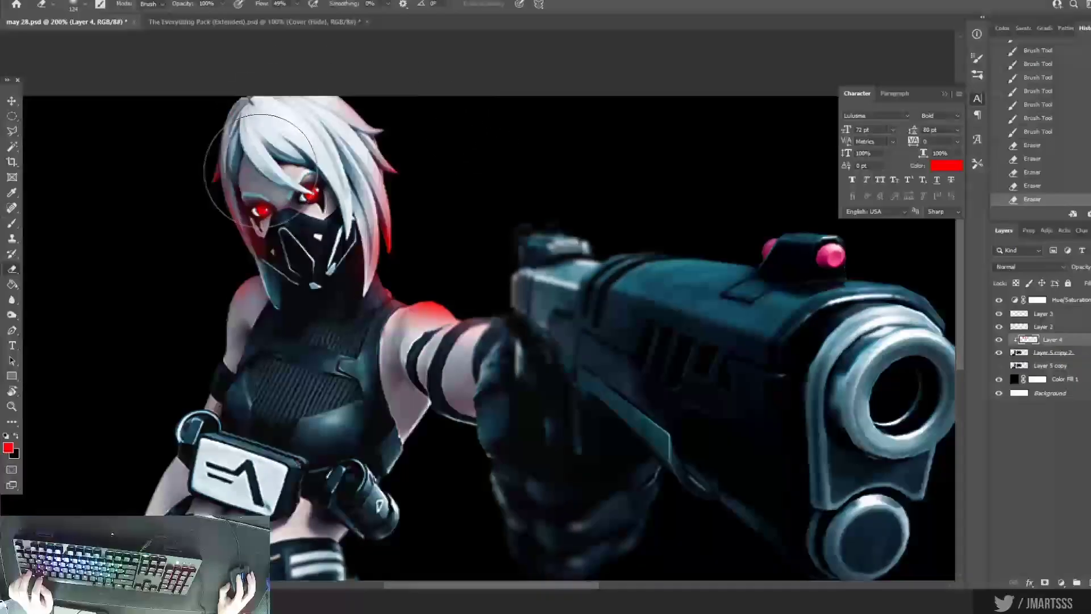
- Brush red rim light along the lowered arm and shoulder and under the outstretched arm
{"action": "key", "text": "b"}
{"action": "mouse_move", "coordinate": [196, 304]}
{"action": "left_mouse_down"}
{"action": "mouse_move", "coordinate": [186, 354]}
{"action": "mouse_move", "coordinate": [134, 426]}
{"action": "left_mouse_up"}
{"action": "scroll", "coordinate": [122, 437], "scroll_direction": "down", "scroll_amount": 2}
{"action": "left_click_drag", "start_coordinate": [143, 374], "coordinate": [232, 282]}
{"action": "mouse_move", "coordinate": [425, 422]}
{"action": "left_mouse_down"}
{"action": "mouse_move", "coordinate": [447, 386]}
{"action": "mouse_move", "coordinate": [440, 419]}
{"action": "left_mouse_up"}
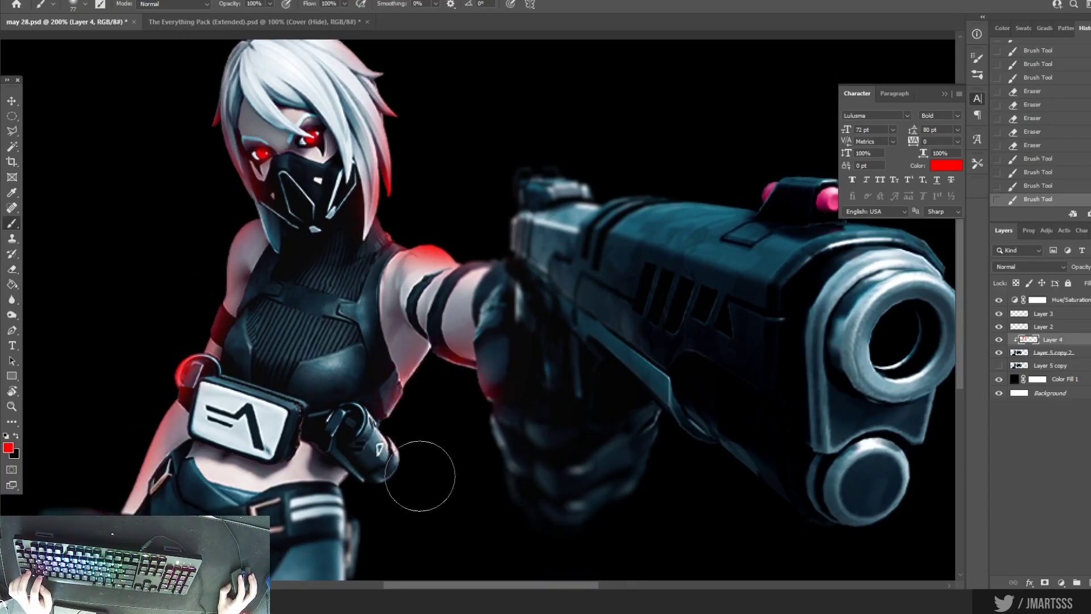
- Brush red rim light onto the belt canister, the side of the torso and the blurred lower clothing
{"action": "scroll", "coordinate": [423, 476], "scroll_direction": "down", "scroll_amount": 2}
{"action": "left_click_drag", "start_coordinate": [375, 443], "coordinate": [381, 457]}
{"action": "left_click_drag", "start_coordinate": [419, 410], "coordinate": [426, 378]}
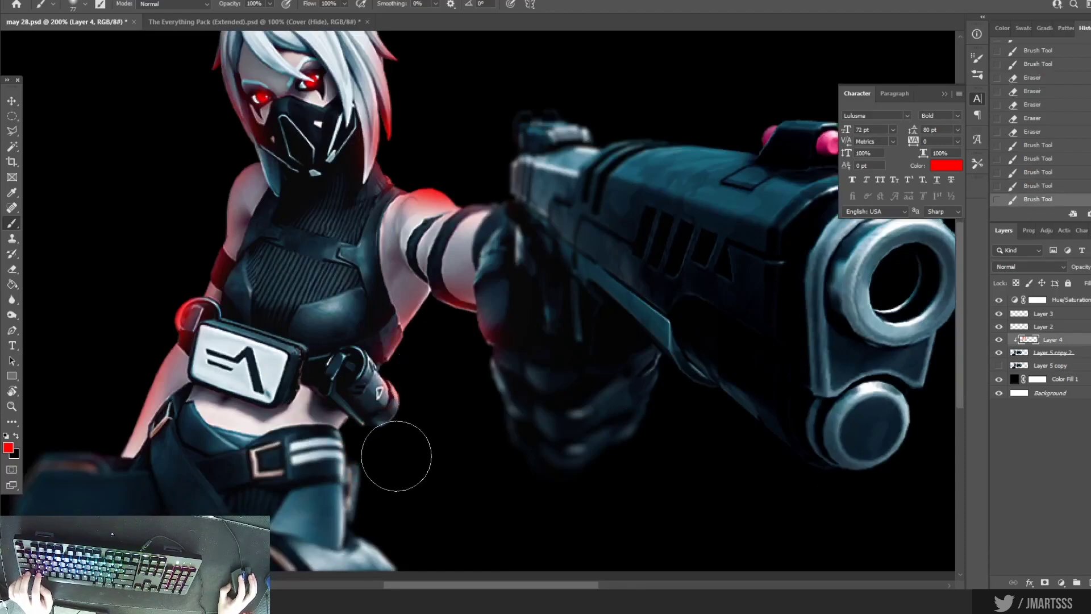
{"action": "key", "text": "ctrl+minus"}
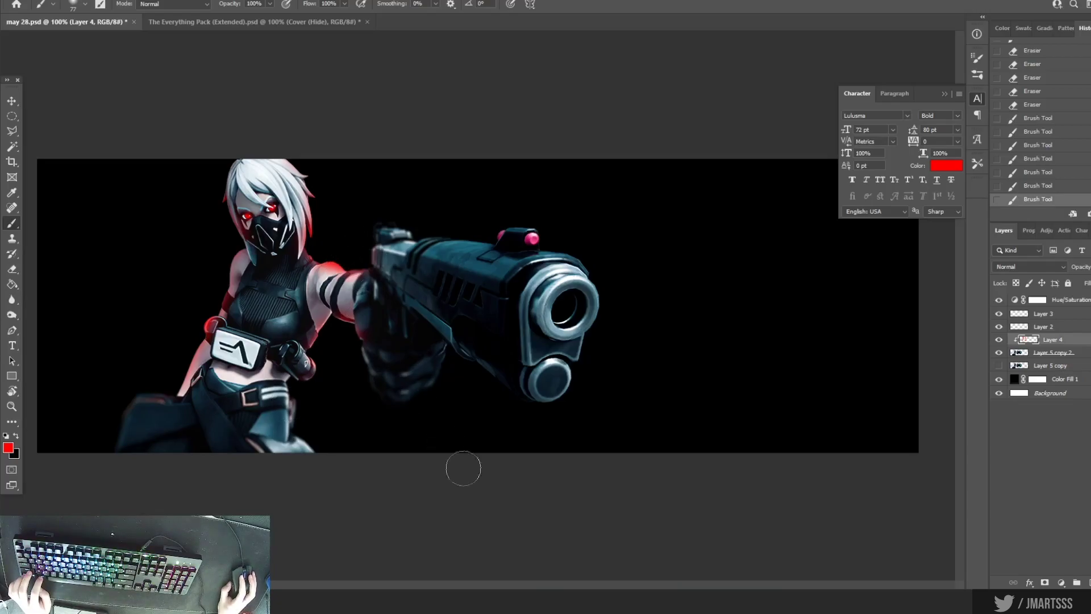
{"action": "left_click_drag", "start_coordinate": [145, 391], "coordinate": [152, 382]}
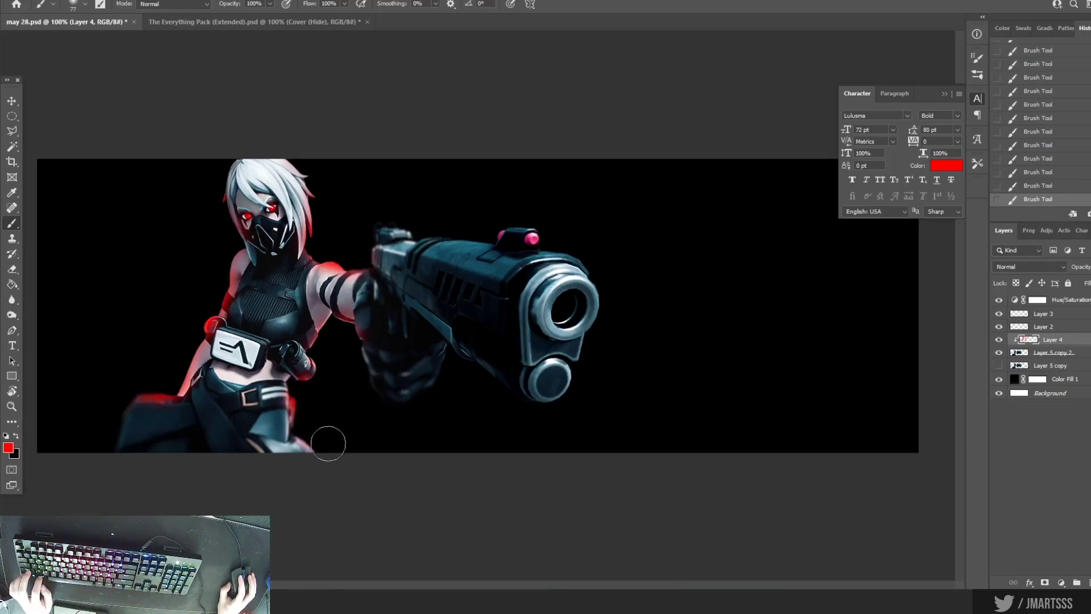
- Set Layer 4's blend mode to Color and add a new layer clipped above it
{"action": "left_click", "coordinate": [1059, 268]}
{"action": "left_click", "coordinate": [1011, 541]}
{"action": "left_click", "coordinate": [1089, 582]}
{"action": "left_click", "coordinate": [1045, 346], "text": "alt"}
{"action": "key", "text": "x"}
{"action": "left_click", "coordinate": [8, 448]}
{"action": "left_click", "coordinate": [779, 386]}
{"action": "left_click", "coordinate": [884, 380]}
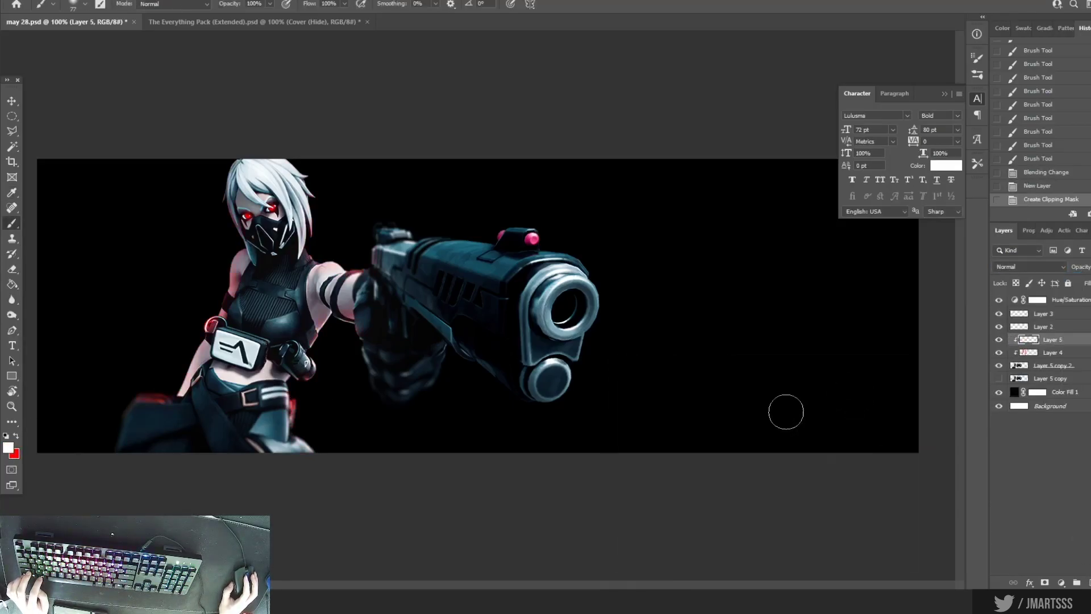
{"action": "key", "text": "d"}
{"action": "left_click", "coordinate": [211, 283]}
{"action": "left_click", "coordinate": [210, 306]}
{"action": "key", "text": "ctrl+z"}
- Set the foreground color to bright red and erase the test mark beside the shoulder
{"action": "left_click", "coordinate": [8, 448]}
{"action": "left_click", "coordinate": [766, 386]}
{"action": "left_click", "coordinate": [779, 386]}
{"action": "left_click_drag", "start_coordinate": [803, 362], "coordinate": [780, 432]}
{"action": "left_click", "coordinate": [884, 380]}
{"action": "key", "text": "e"}
{"action": "left_click", "coordinate": [214, 300]}
- Reduce the opacity of Layer 4
{"action": "key", "text": "b"}
{"action": "left_click", "coordinate": [79, 4]}
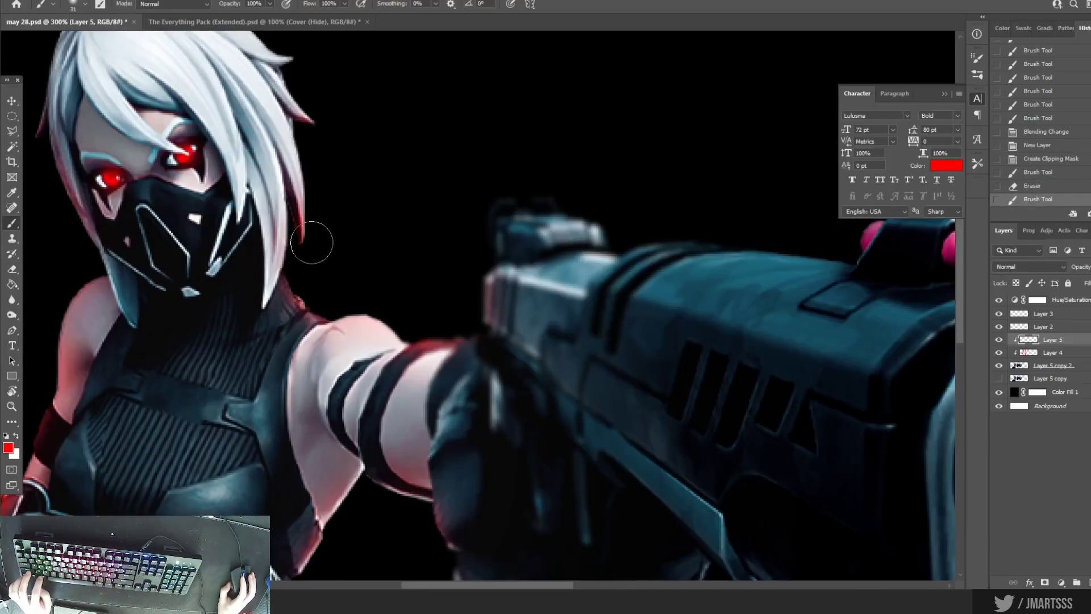
{"action": "left_click", "coordinate": [1051, 352]}
{"action": "left_click_drag", "start_coordinate": [1085, 267], "coordinate": [1074, 281]}
{"action": "scroll", "coordinate": [243, 187], "scroll_direction": "down", "scroll_amount": 2}
{"action": "scroll", "coordinate": [244, 188], "scroll_direction": "up", "scroll_amount": 1}
- On Layer 5, paint a thin red rim with a smaller brush along the upper edge of the shoulder and outstretched arm
{"action": "left_click", "coordinate": [1036, 340]}
{"action": "left_click_drag", "start_coordinate": [461, 346], "coordinate": [436, 339]}
{"action": "key", "text": "ctrl+z"}
{"action": "left_click", "coordinate": [79, 5]}
{"action": "left_click_drag", "start_coordinate": [88, 42], "coordinate": [78, 42]}
{"action": "left_click", "coordinate": [462, 346]}
{"action": "scroll", "coordinate": [465, 345], "scroll_direction": "up", "scroll_amount": 3}
{"action": "left_click_drag", "start_coordinate": [432, 348], "coordinate": [273, 267]}
{"action": "mouse_move", "coordinate": [398, 318]}
{"action": "left_mouse_down"}
{"action": "mouse_move", "coordinate": [485, 343]}
{"action": "mouse_move", "coordinate": [338, 315]}
{"action": "left_mouse_up"}
{"action": "left_click_drag", "start_coordinate": [503, 344], "coordinate": [540, 339]}
- Paint a thin red rim along the underside of the outstretched arm and down the side of the torso
{"action": "scroll", "coordinate": [541, 338], "scroll_direction": "down", "scroll_amount": 1}
{"action": "mouse_move", "coordinate": [302, 571]}
{"action": "left_mouse_down"}
{"action": "mouse_move", "coordinate": [310, 325]}
{"action": "mouse_move", "coordinate": [416, 261]}
{"action": "left_mouse_up"}
{"action": "left_click_drag", "start_coordinate": [421, 262], "coordinate": [497, 298]}
{"action": "left_click_drag", "start_coordinate": [366, 341], "coordinate": [327, 397]}
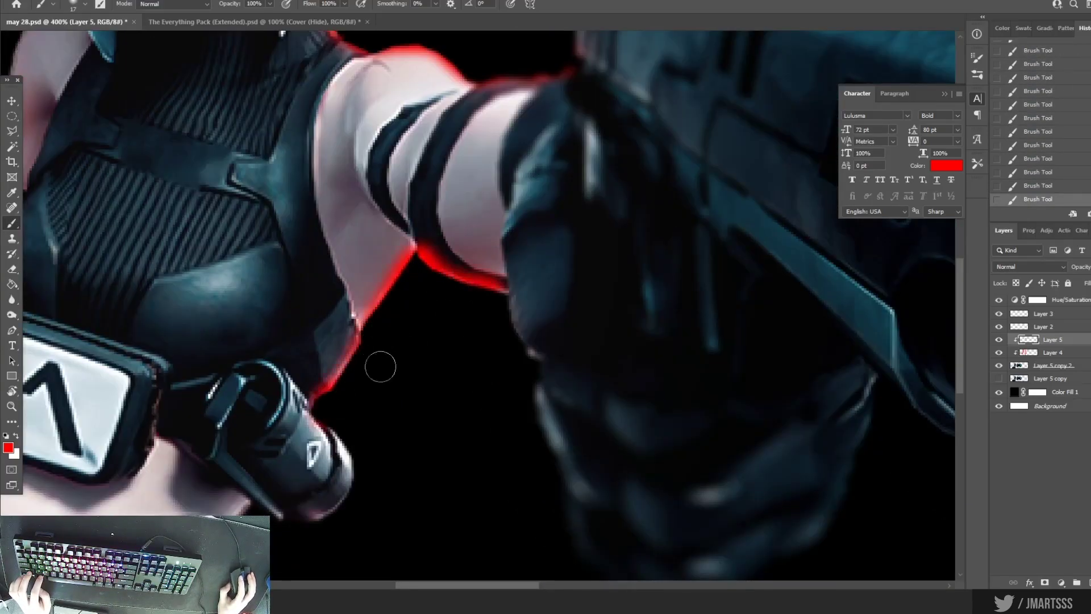
- Set Layer 5's blend mode to Soft Light
{"action": "scroll", "coordinate": [373, 363], "scroll_direction": "down", "scroll_amount": 2}
{"action": "scroll", "coordinate": [372, 363], "scroll_direction": "down", "scroll_amount": 2}
{"action": "left_click", "coordinate": [1028, 266]}
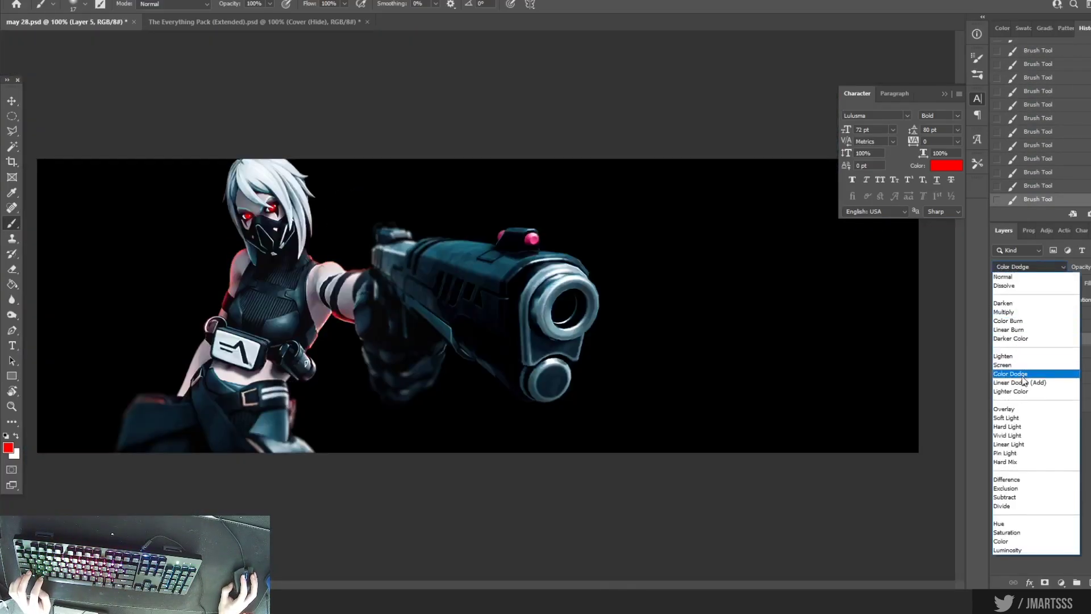
{"action": "left_click", "coordinate": [1006, 417]}
- Paint more red rim light on Layer 5 along the lowered arm and the ring at the waist
{"action": "scroll", "coordinate": [314, 374], "scroll_direction": "up", "scroll_amount": 3}
{"action": "left_click_drag", "start_coordinate": [232, 421], "coordinate": [263, 500]}
{"action": "scroll", "coordinate": [477, 517], "scroll_direction": "down", "scroll_amount": 1}
{"action": "scroll", "coordinate": [94, 443], "scroll_direction": "up", "scroll_amount": 2}
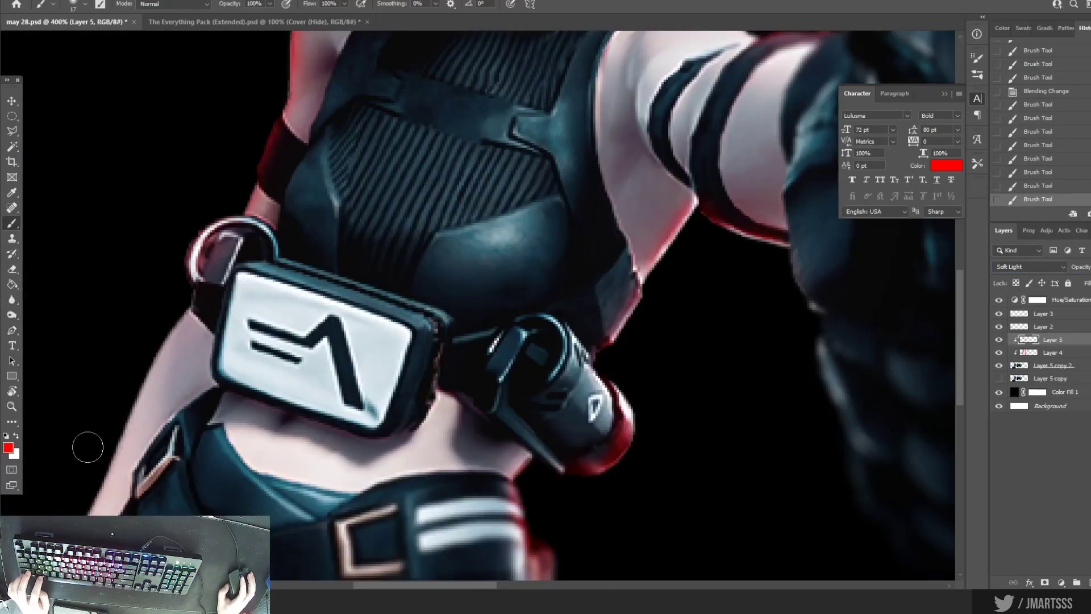
{"action": "left_click_drag", "start_coordinate": [185, 284], "coordinate": [228, 195]}
{"action": "scroll", "coordinate": [276, 110], "scroll_direction": "down", "scroll_amount": 2}
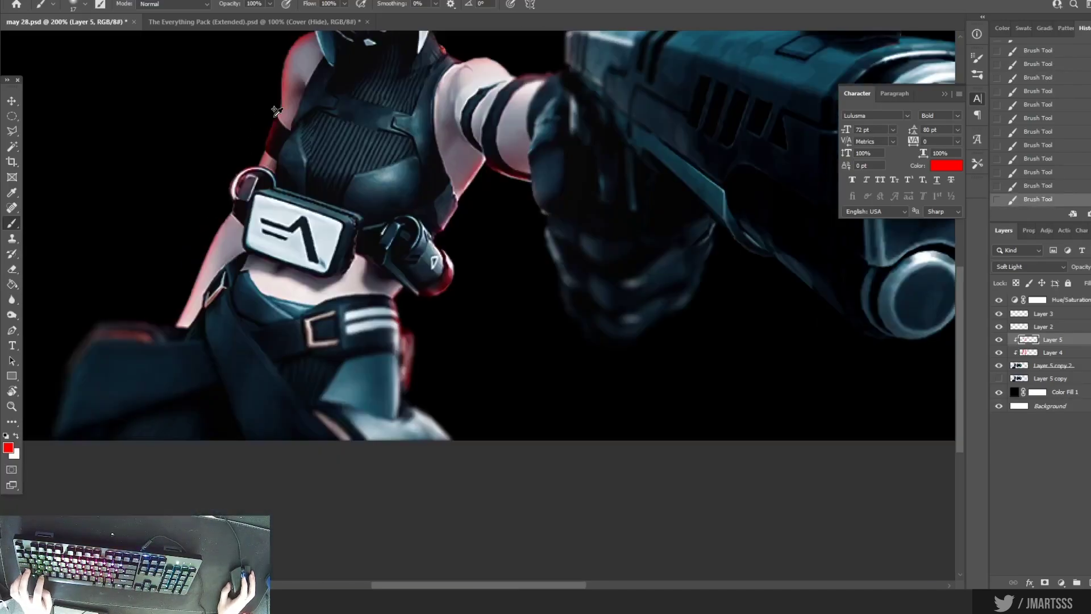
- Add a new layer above Layer 5 and clip it to the character
{"action": "scroll", "coordinate": [275, 110], "scroll_direction": "down", "scroll_amount": 2}
{"action": "key", "text": "ctrl+shift+alt+n"}
{"action": "key", "text": "ctrl+alt+g"}
{"action": "scroll", "coordinate": [494, 324], "scroll_direction": "up", "scroll_amount": 5}
{"action": "scroll", "coordinate": [563, 235], "scroll_direction": "down", "scroll_amount": 2}
- Paint narrow red streaks on the hair strand tips nearest the gun using a small brush
{"action": "left_click", "coordinate": [85, 4]}
{"action": "left_click", "coordinate": [69, 44]}
{"action": "mouse_move", "coordinate": [491, 461]}
{"action": "left_mouse_down"}
{"action": "mouse_move", "coordinate": [516, 400]}
{"action": "mouse_move", "coordinate": [521, 301]}
{"action": "left_mouse_up"}
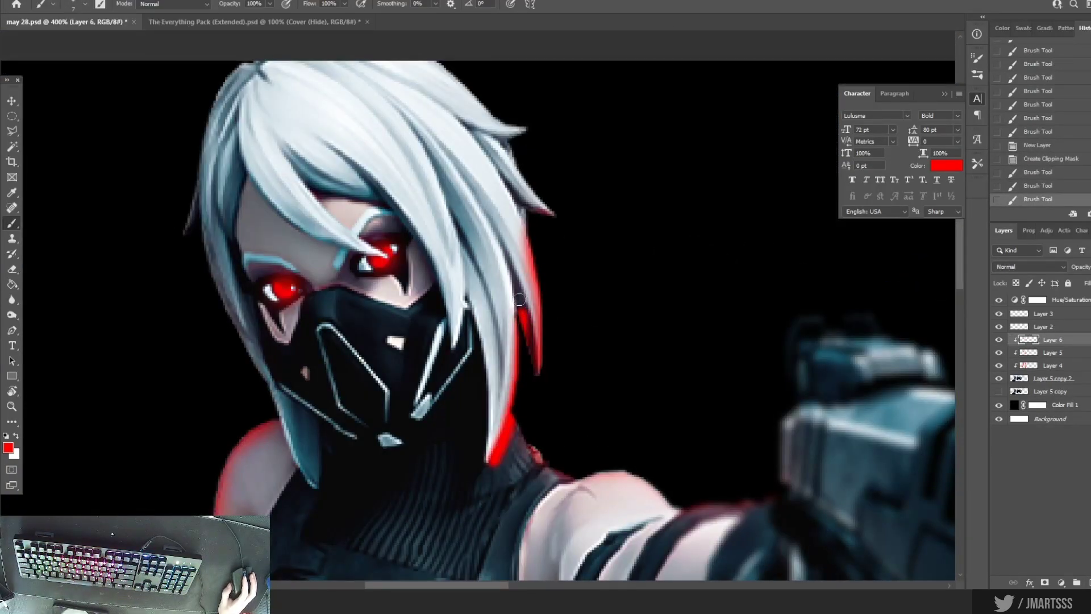
{"action": "left_click_drag", "start_coordinate": [463, 332], "coordinate": [455, 234]}
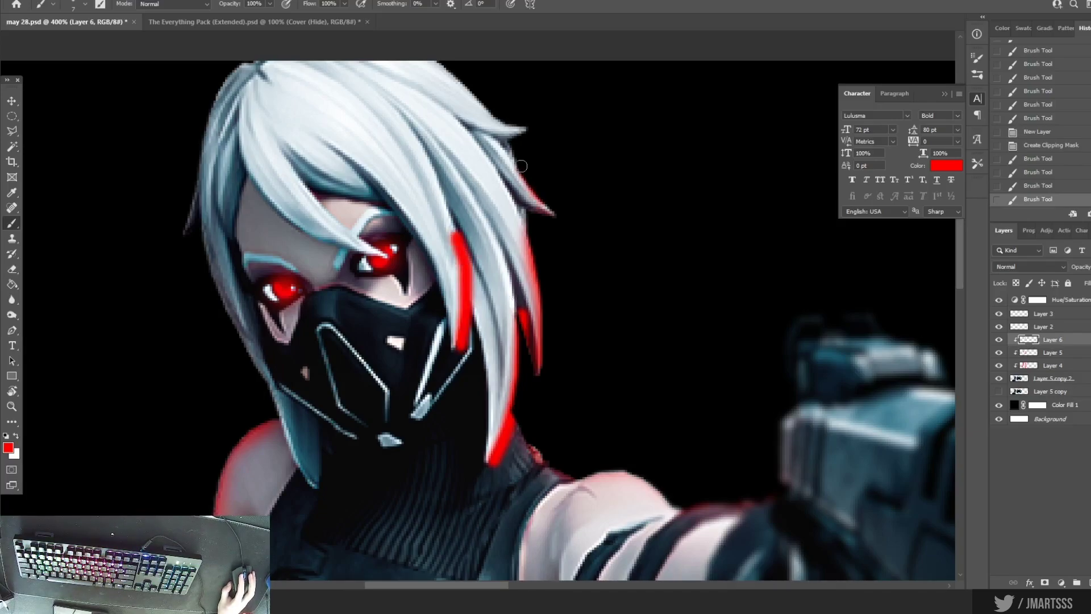
{"action": "left_click_drag", "start_coordinate": [523, 168], "coordinate": [508, 144]}
- Extend the red streaks up the gun-side edge of the hair and onto the fringe
{"action": "scroll", "coordinate": [511, 153], "scroll_direction": "up", "scroll_amount": 5}
{"action": "left_click_drag", "start_coordinate": [513, 275], "coordinate": [446, 208]}
{"action": "key", "text": "ctrl+z"}
{"action": "left_click_drag", "start_coordinate": [531, 392], "coordinate": [484, 290]}
{"action": "scroll", "coordinate": [528, 415], "scroll_direction": "down", "scroll_amount": 2}
{"action": "scroll", "coordinate": [489, 384], "scroll_direction": "up", "scroll_amount": 1}
{"action": "mouse_move", "coordinate": [495, 407]}
{"action": "left_mouse_down"}
{"action": "mouse_move", "coordinate": [474, 342]}
{"action": "mouse_move", "coordinate": [397, 341]}
{"action": "left_mouse_up"}
- Soften the end of the red fringe streak with the Eraser
{"action": "key", "text": "e"}
{"action": "left_click", "coordinate": [85, 4]}
{"action": "left_click", "coordinate": [398, 340]}
{"action": "left_click", "coordinate": [400, 342]}
{"action": "left_click", "coordinate": [429, 377]}
{"action": "left_click", "coordinate": [399, 341]}
{"action": "left_click", "coordinate": [400, 343]}
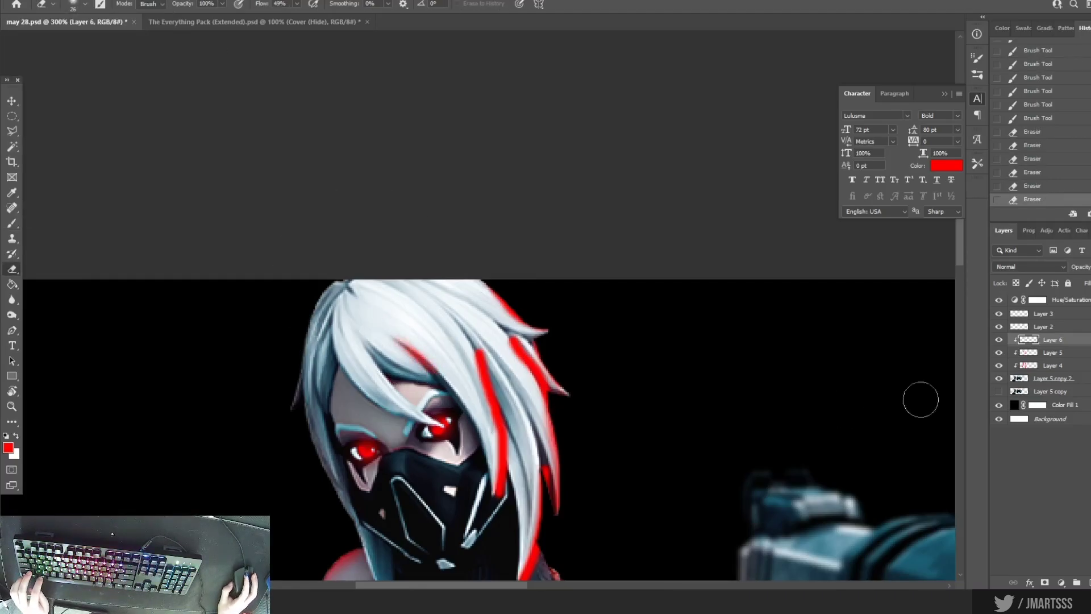
- Set Layer 6's blend mode to Linear Dodge (Add) and soften the red hair streaks with the Eraser
{"action": "left_click", "coordinate": [1029, 267]}
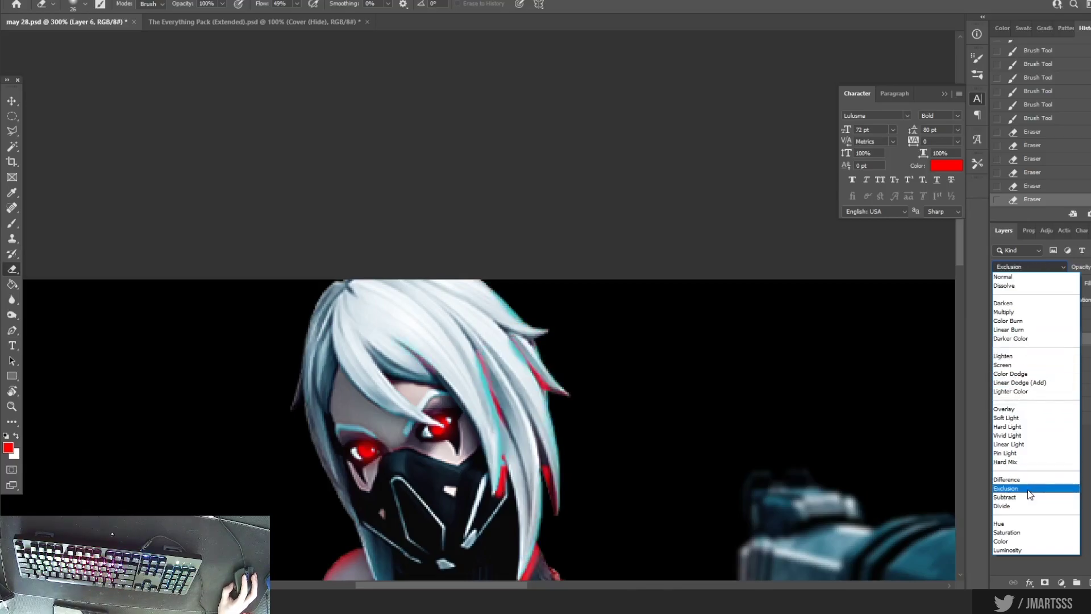
{"action": "left_click", "coordinate": [1041, 381]}
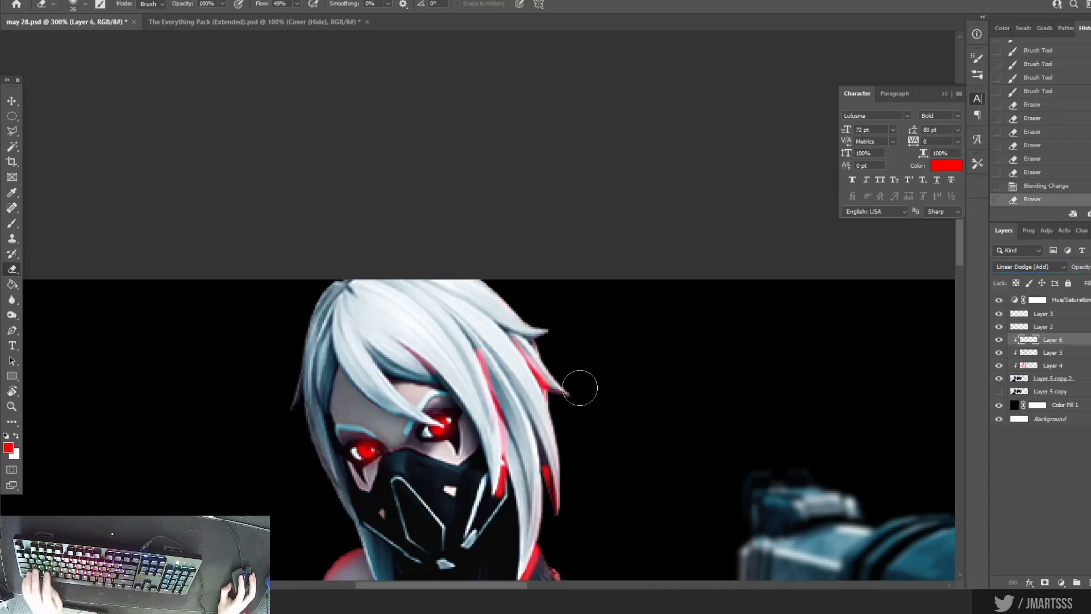
{"action": "left_click", "coordinate": [500, 480]}
{"action": "left_click", "coordinate": [501, 483]}
{"action": "left_click", "coordinate": [530, 462]}
{"action": "scroll", "coordinate": [543, 493], "scroll_direction": "down", "scroll_amount": 1}
{"action": "left_click_drag", "start_coordinate": [543, 500], "coordinate": [538, 546]}
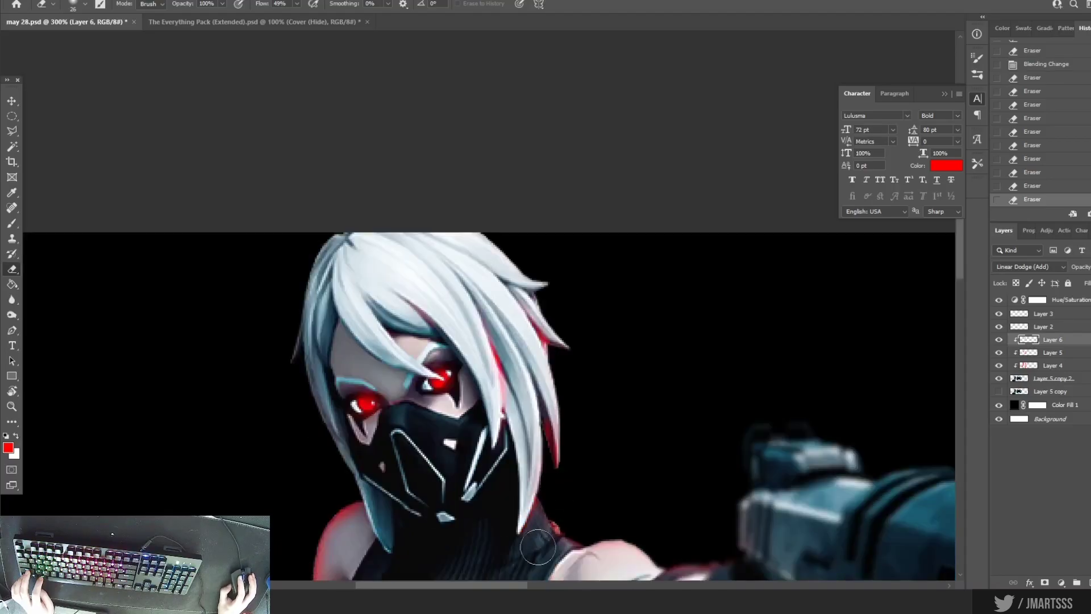
- Add a new layer above Layer 6 and clip it to the character
{"action": "key", "text": "ctrl+minus"}
{"action": "key", "text": "ctrl+shift+alt+n"}
{"action": "left_click", "coordinate": [1047, 346], "text": "alt"}
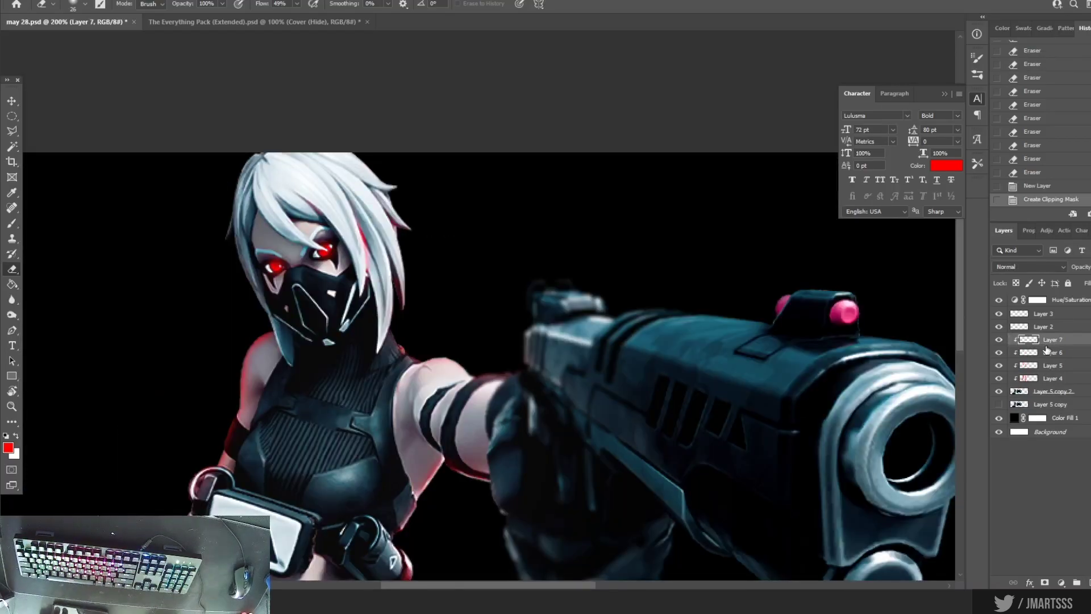
- Paint a thin red outline on Layer 7 along the gun-side contour of the hair
{"action": "key", "text": "b"}
{"action": "scroll", "coordinate": [351, 204], "scroll_direction": "up", "scroll_amount": 3}
{"action": "left_click_drag", "start_coordinate": [419, 538], "coordinate": [458, 348]}
{"action": "key", "text": "ctrl+z"}
{"action": "mouse_move", "coordinate": [490, 406]}
{"action": "left_mouse_down"}
{"action": "mouse_move", "coordinate": [466, 196]}
{"action": "mouse_move", "coordinate": [415, 93]}
{"action": "mouse_move", "coordinate": [388, 70]}
{"action": "left_mouse_up"}
- Fade the red outline around the lower hair tips with the Eraser
{"action": "key", "text": "w"}
{"action": "key", "text": "e"}
{"action": "left_click", "coordinate": [471, 363]}
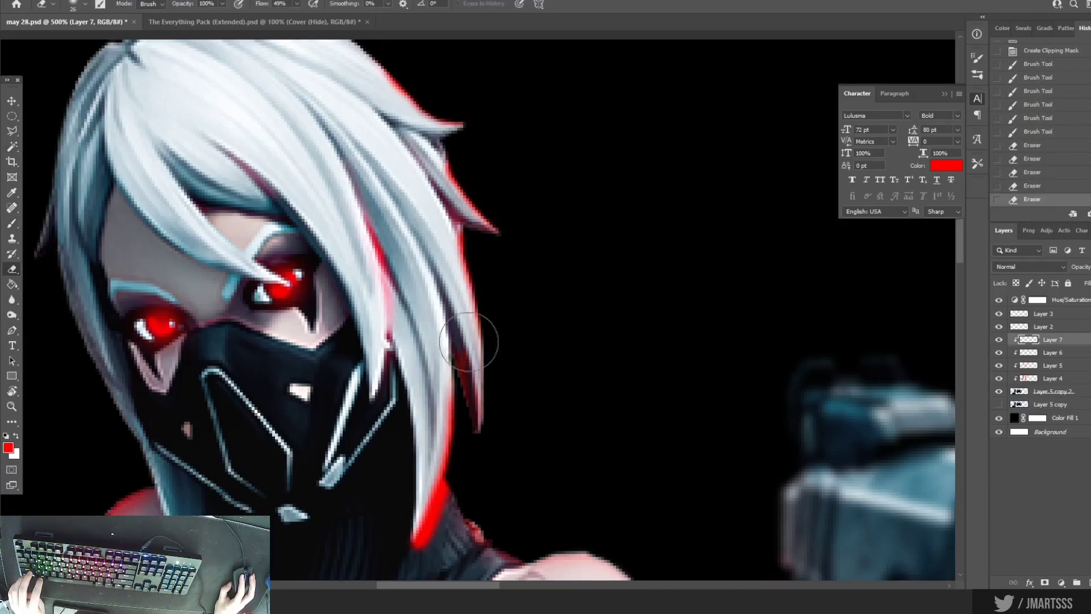
{"action": "left_click", "coordinate": [422, 543]}
{"action": "left_click", "coordinate": [426, 517]}
{"action": "left_click", "coordinate": [448, 525]}
{"action": "left_click", "coordinate": [453, 547]}
- Add a new layer above Layer 7 and clip it to the character
{"action": "scroll", "coordinate": [271, 186], "scroll_direction": "down", "scroll_amount": 4}
{"action": "scroll", "coordinate": [197, 112], "scroll_direction": "up", "scroll_amount": 1}
{"action": "key", "text": "ctrl+shift+alt+n"}
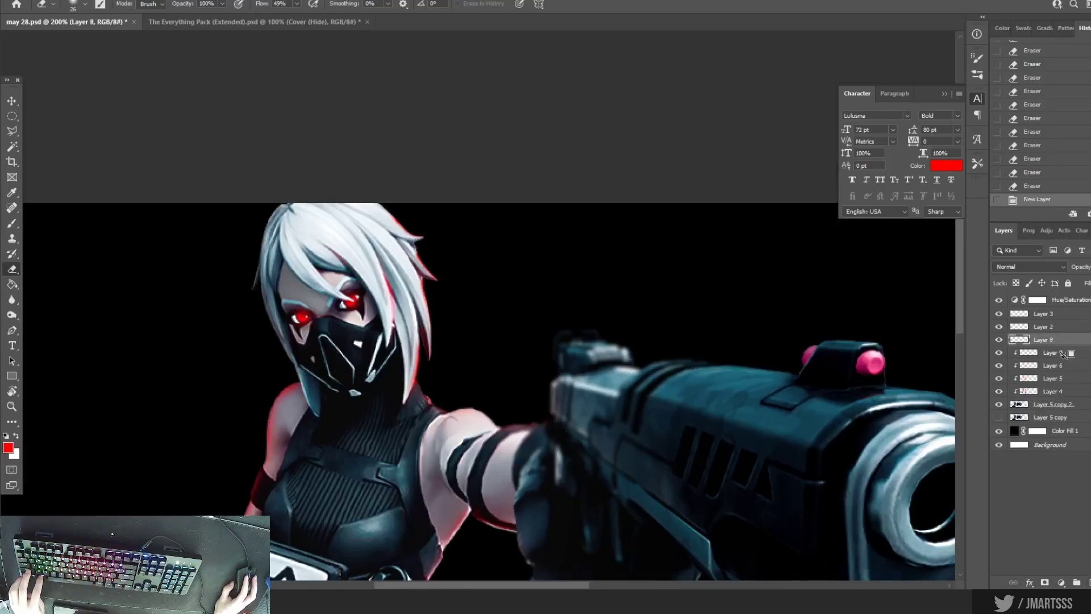
{"action": "left_click", "coordinate": [1059, 346], "text": "alt"}
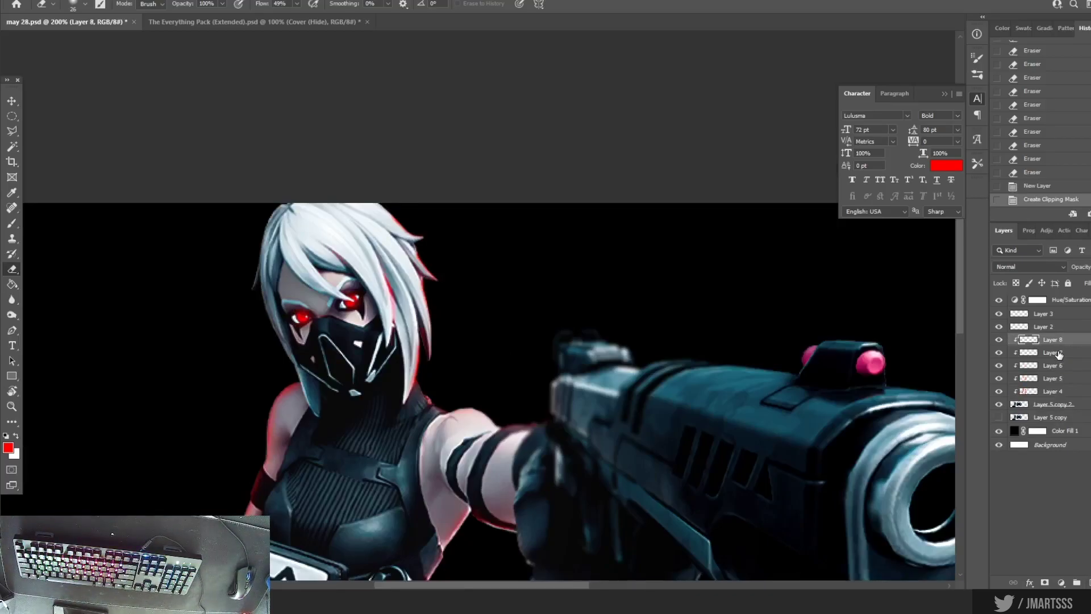
- Paint solid red over the gun-side half of the hair on Layer 8
{"action": "left_click", "coordinate": [405, 388]}
{"action": "key", "text": "b"}
{"action": "left_click", "coordinate": [75, 5]}
{"action": "left_click_drag", "start_coordinate": [406, 397], "coordinate": [417, 335]}
{"action": "left_click_drag", "start_coordinate": [428, 352], "coordinate": [420, 306]}
{"action": "left_click_drag", "start_coordinate": [424, 298], "coordinate": [423, 275]}
{"action": "left_click_drag", "start_coordinate": [431, 276], "coordinate": [417, 252]}
{"action": "left_click_drag", "start_coordinate": [404, 372], "coordinate": [400, 301]}
{"action": "mouse_move", "coordinate": [414, 327]}
{"action": "left_mouse_down"}
{"action": "mouse_move", "coordinate": [409, 261]}
{"action": "mouse_move", "coordinate": [392, 242]}
{"action": "left_mouse_up"}
{"action": "left_click_drag", "start_coordinate": [401, 273], "coordinate": [386, 204]}
{"action": "mouse_move", "coordinate": [382, 286]}
{"action": "left_mouse_down"}
{"action": "mouse_move", "coordinate": [400, 267]}
{"action": "mouse_move", "coordinate": [367, 263]}
{"action": "mouse_move", "coordinate": [384, 217]}
{"action": "mouse_move", "coordinate": [399, 259]}
{"action": "mouse_move", "coordinate": [374, 224]}
{"action": "mouse_move", "coordinate": [380, 263]}
{"action": "mouse_move", "coordinate": [410, 275]}
{"action": "left_mouse_up"}
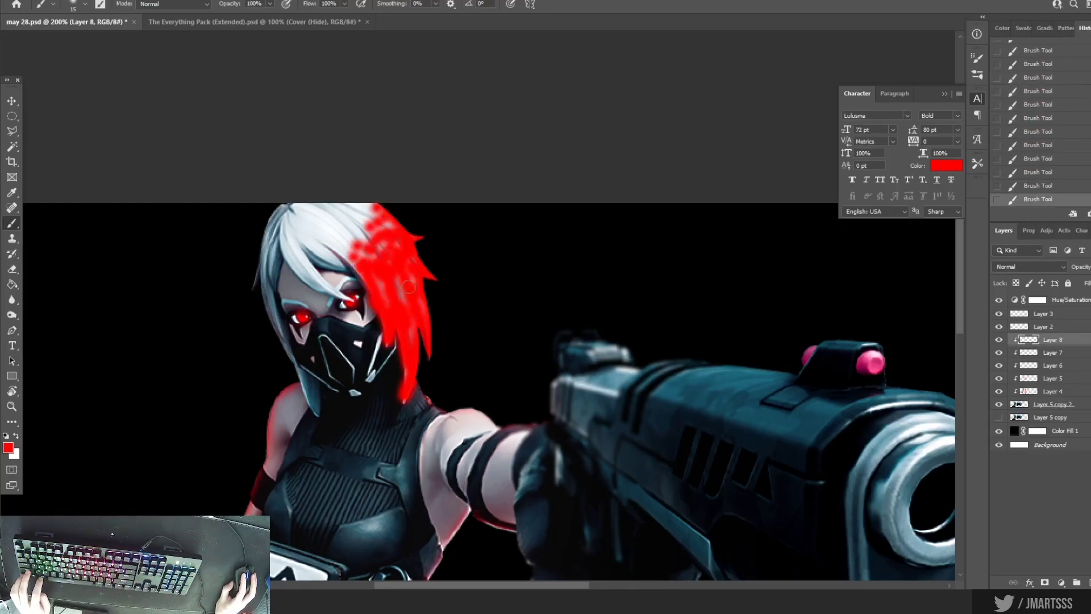
- Set Layer 8's blend mode to Color and reduce its opacity
{"action": "left_click", "coordinate": [1029, 266]}
{"action": "left_click", "coordinate": [1018, 540]}
{"action": "left_click_drag", "start_coordinate": [1080, 266], "coordinate": [1068, 283]}
{"action": "scroll", "coordinate": [476, 314], "scroll_direction": "down", "scroll_amount": 2}
{"action": "scroll", "coordinate": [211, 134], "scroll_direction": "up", "scroll_amount": 2}
{"action": "mouse_move", "coordinate": [399, 476]}
{"action": "left_mouse_down"}
{"action": "mouse_move", "coordinate": [414, 511]}
{"action": "mouse_move", "coordinate": [347, 355]}
{"action": "left_mouse_up"}
{"action": "key", "text": "ctrl+z"}
{"action": "key", "text": "ctrl+z"}
- Add a new clipped layer above Layer 8 and paint red over the inner hair strands
{"action": "left_click", "coordinate": [1089, 582]}
{"action": "left_click", "coordinate": [1081, 346], "text": "alt"}
{"action": "left_click_drag", "start_coordinate": [355, 344], "coordinate": [353, 318]}
{"action": "left_click_drag", "start_coordinate": [352, 319], "coordinate": [366, 280]}
{"action": "left_click_drag", "start_coordinate": [329, 334], "coordinate": [370, 219]}
{"action": "mouse_move", "coordinate": [364, 250]}
{"action": "left_mouse_down"}
{"action": "mouse_move", "coordinate": [406, 318]}
{"action": "mouse_move", "coordinate": [375, 222]}
{"action": "left_mouse_up"}
- Set Layer 9's blend mode to Color and reduce its opacity
{"action": "left_click", "coordinate": [1029, 267]}
{"action": "left_click", "coordinate": [1018, 541]}
{"action": "left_click", "coordinate": [1088, 266]}
{"action": "left_click", "coordinate": [1074, 280]}
- Erase some of Layer 9's red tint from the hair above the forehead
{"action": "scroll", "coordinate": [481, 335], "scroll_direction": "down", "scroll_amount": 2}
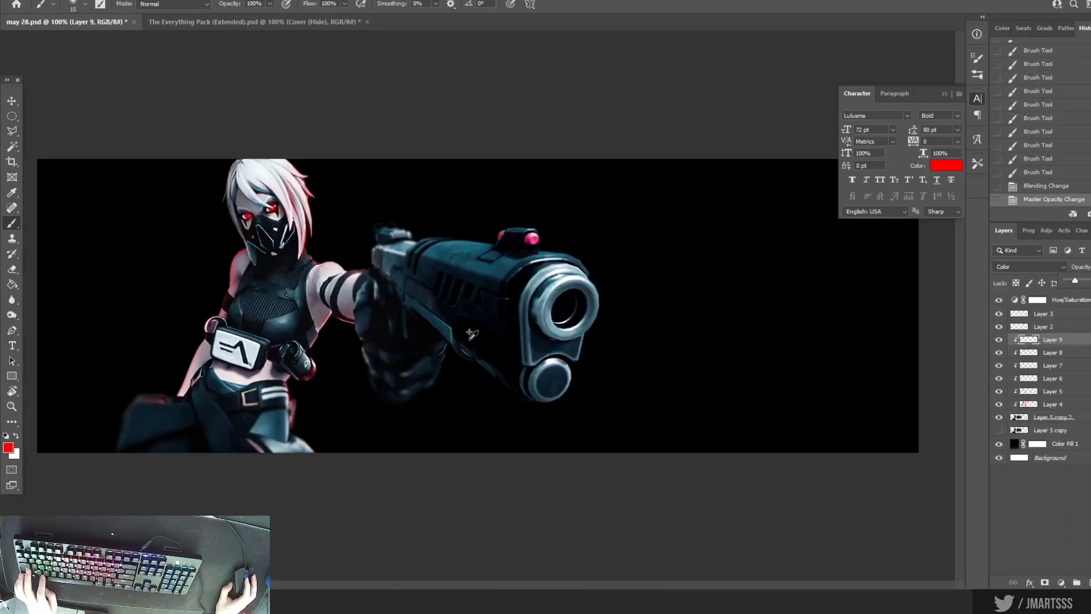
{"action": "key", "text": "e"}
{"action": "left_click", "coordinate": [273, 181]}
- Paint a white highlight on Layer 10 along the upper edge of the outstretched arm
{"action": "key", "text": "b"}
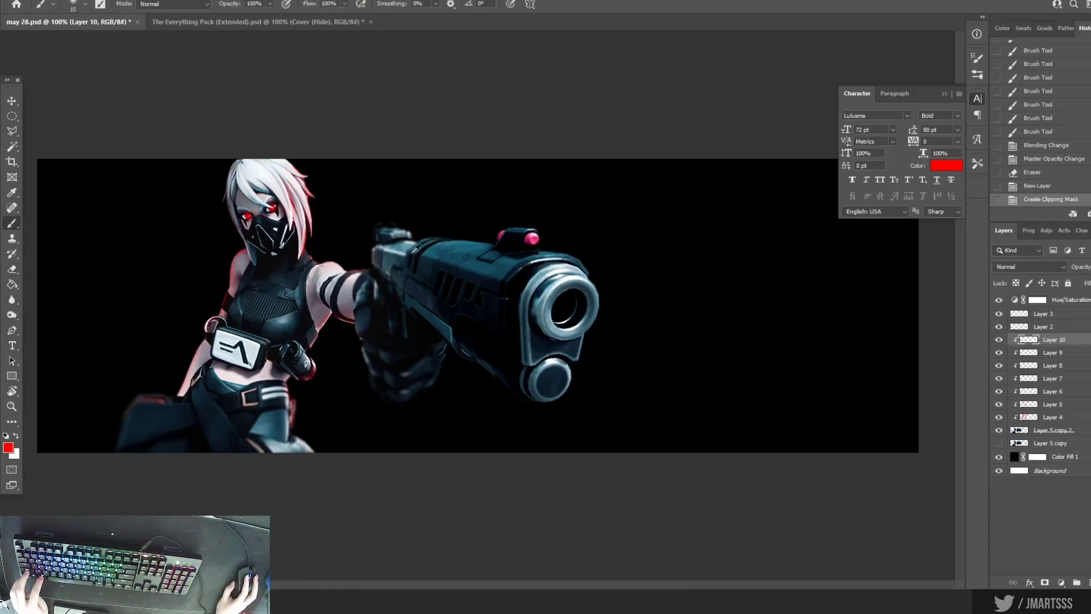
{"action": "key", "text": "x"}
{"action": "scroll", "coordinate": [307, 284], "scroll_direction": "up", "scroll_amount": 3}
{"action": "left_click_drag", "start_coordinate": [341, 318], "coordinate": [398, 352]}
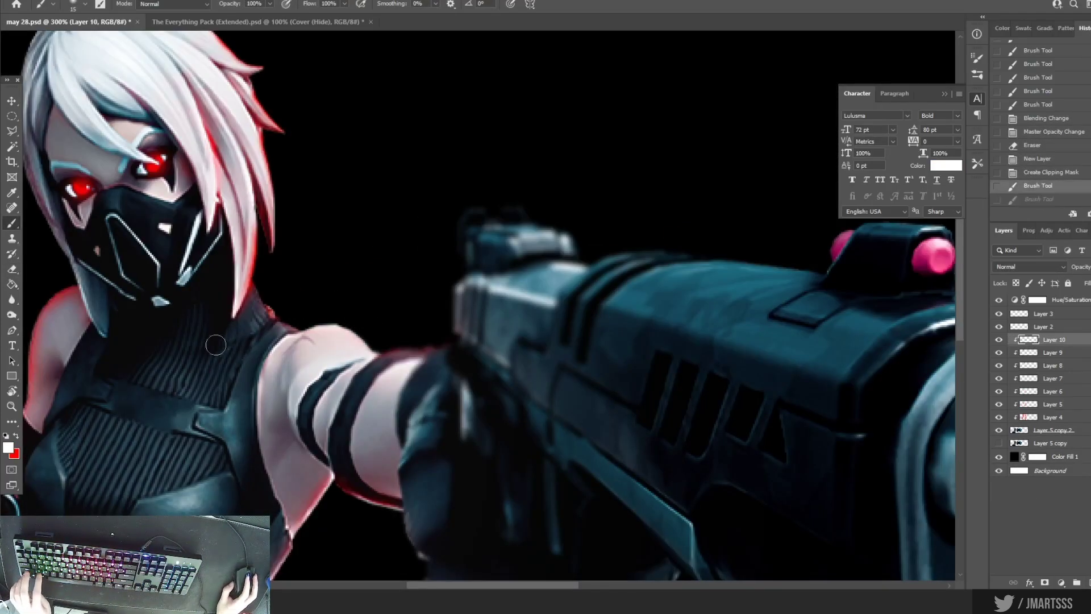
{"action": "key", "text": "ctrl+1"}
- Redo the two undone white brush strokes on Layer 13
{"action": "scroll", "coordinate": [259, 364], "scroll_direction": "up", "scroll_amount": 6}
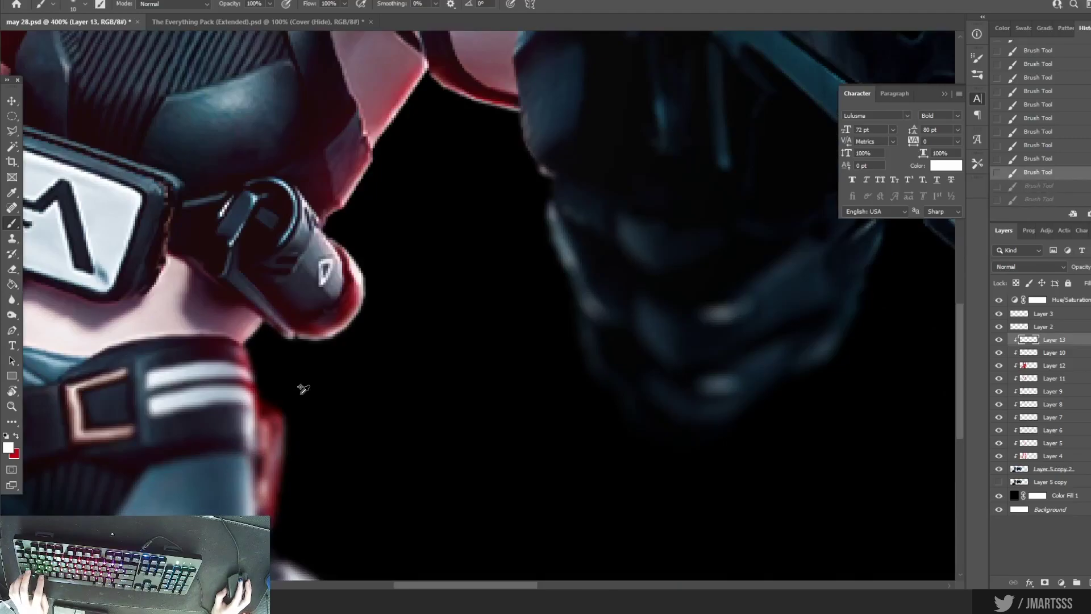
{"action": "key", "text": "ctrl+shift+z"}
{"action": "key", "text": "ctrl+shift+z"}
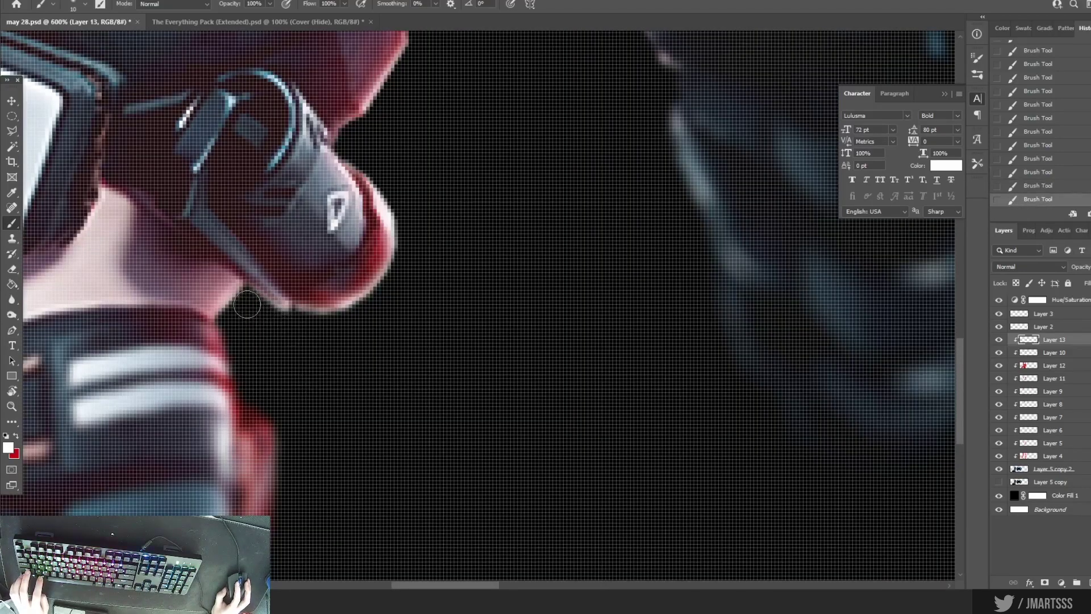
- Paint a white highlight on Layer 13 down the outer edge of the character's waist and hip
{"action": "mouse_move", "coordinate": [230, 330]}
{"action": "left_mouse_down"}
{"action": "mouse_move", "coordinate": [262, 405]}
{"action": "mouse_move", "coordinate": [245, 375]}
{"action": "mouse_move", "coordinate": [248, 395]}
{"action": "mouse_move", "coordinate": [269, 409]}
{"action": "mouse_move", "coordinate": [282, 444]}
{"action": "mouse_move", "coordinate": [270, 514]}
{"action": "left_mouse_up"}
{"action": "scroll", "coordinate": [281, 511], "scroll_direction": "down", "scroll_amount": 3}
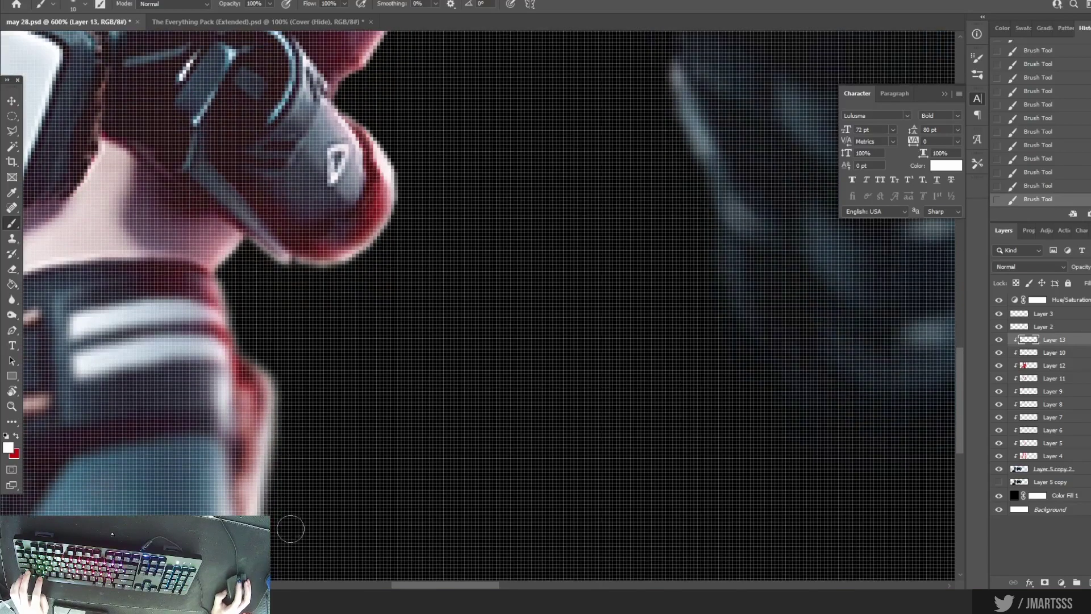
{"action": "scroll", "coordinate": [279, 503], "scroll_direction": "down", "scroll_amount": 7}
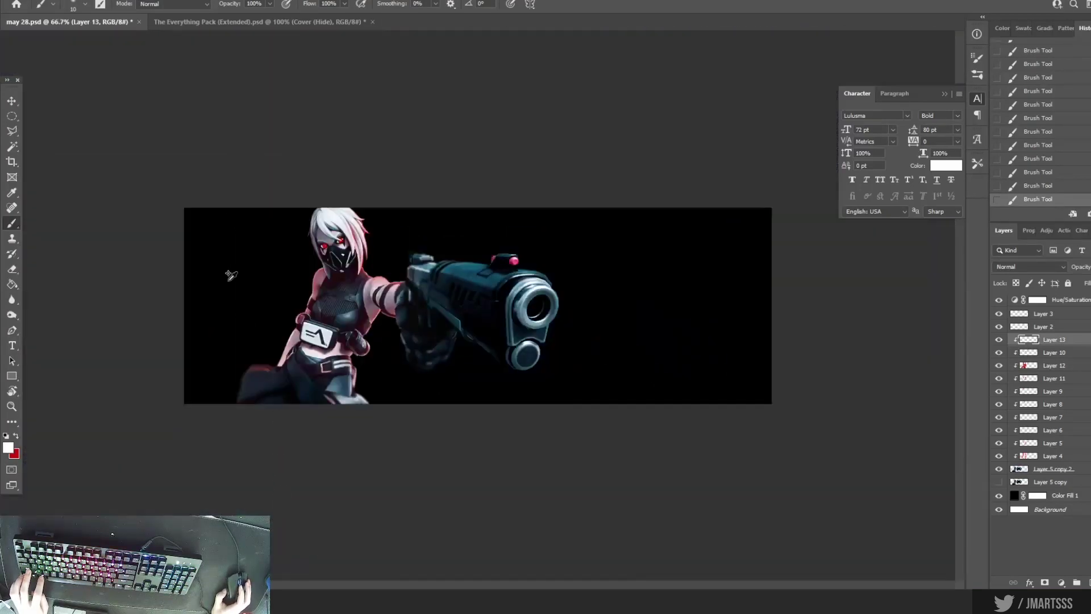
{"action": "scroll", "coordinate": [230, 275], "scroll_direction": "up", "scroll_amount": 1}
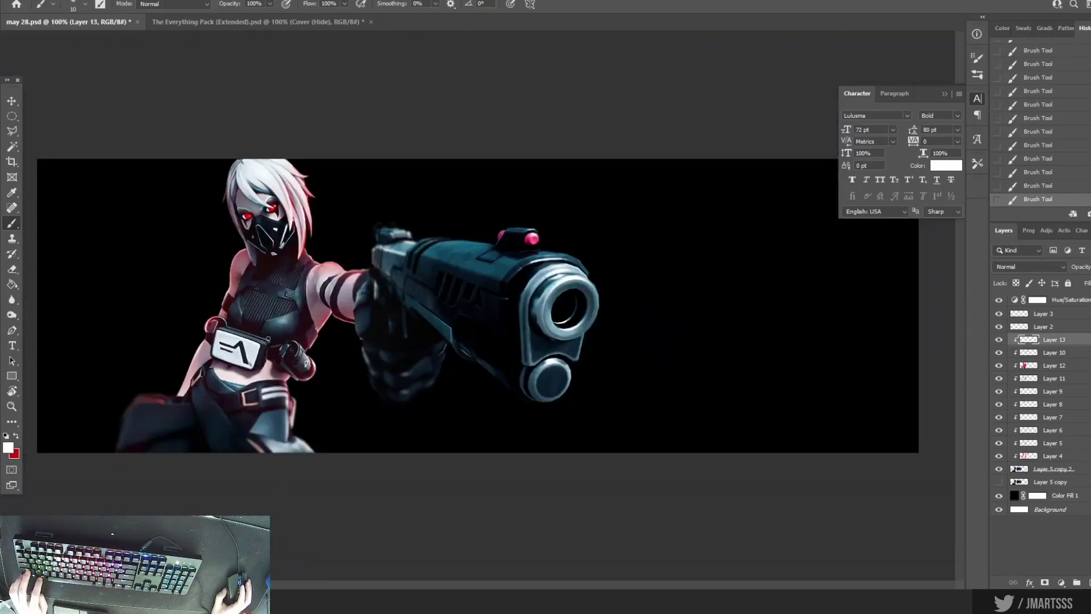
{"action": "scroll", "coordinate": [258, 290], "scroll_direction": "down", "scroll_amount": 1}
{"action": "scroll", "coordinate": [250, 271], "scroll_direction": "up", "scroll_amount": 2}
{"action": "scroll", "coordinate": [364, 294], "scroll_direction": "down", "scroll_amount": 1}
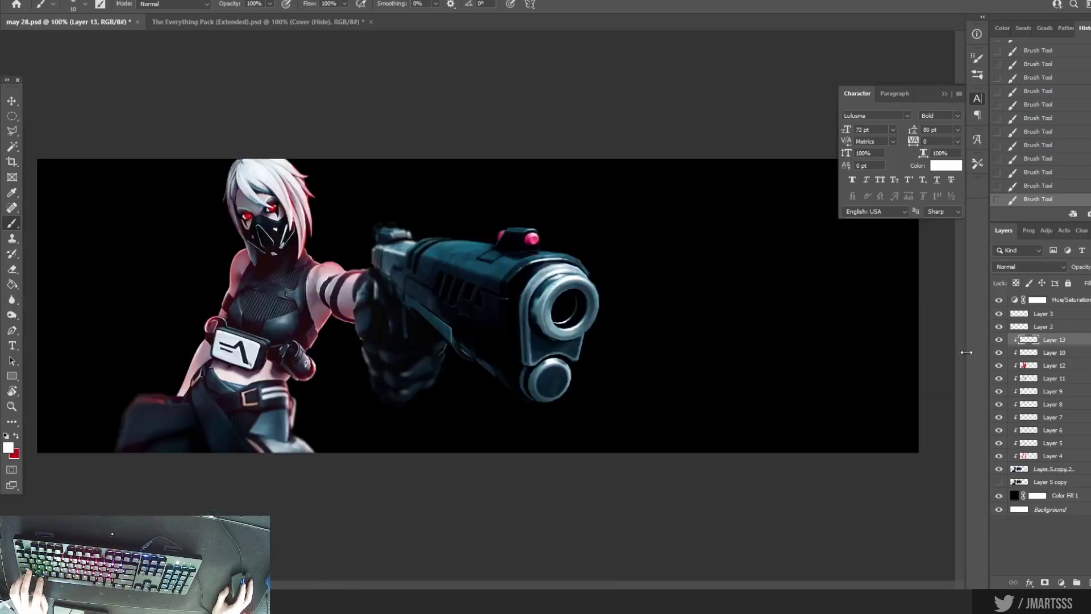
- Add a clipped layer above Layer 4 in Color blend mode and set the brush size to 199
{"action": "left_click", "coordinate": [1046, 456]}
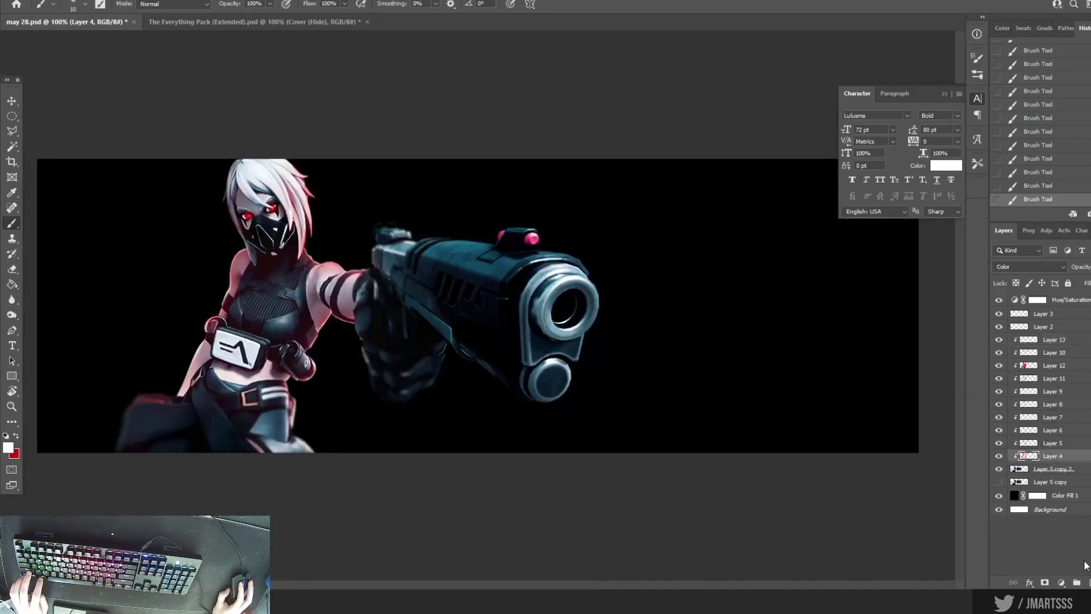
{"action": "key", "text": "ctrl+shift+alt+n"}
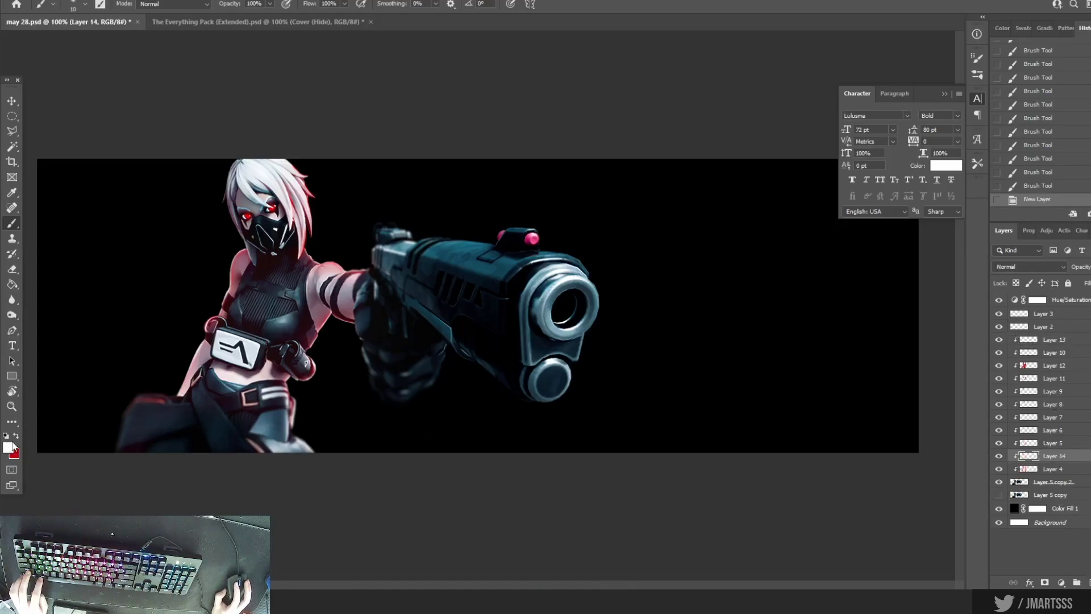
{"action": "left_click", "coordinate": [84, 5]}
{"action": "left_click", "coordinate": [1028, 267]}
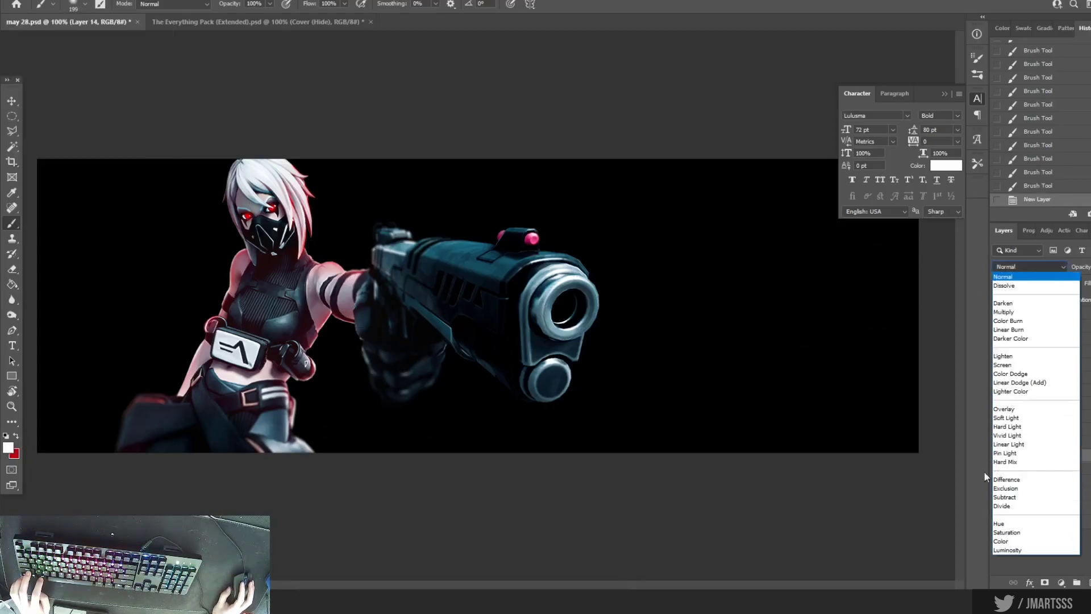
{"action": "left_click", "coordinate": [1011, 544]}
- Paint white on Layer 14 over the gun, the hair and the lower body to neutralise their colours
{"action": "left_click", "coordinate": [243, 426]}
{"action": "left_click", "coordinate": [170, 457]}
{"action": "left_click", "coordinate": [220, 401]}
{"action": "left_click", "coordinate": [256, 381]}
{"action": "left_click", "coordinate": [277, 384]}
{"action": "left_click", "coordinate": [257, 165]}
{"action": "left_click", "coordinate": [273, 165]}
{"action": "left_click", "coordinate": [300, 156]}
{"action": "left_click_drag", "start_coordinate": [372, 237], "coordinate": [457, 244]}
{"action": "mouse_move", "coordinate": [534, 245]}
{"action": "left_mouse_down"}
{"action": "mouse_move", "coordinate": [622, 280]}
{"action": "mouse_move", "coordinate": [559, 421]}
{"action": "left_mouse_up"}
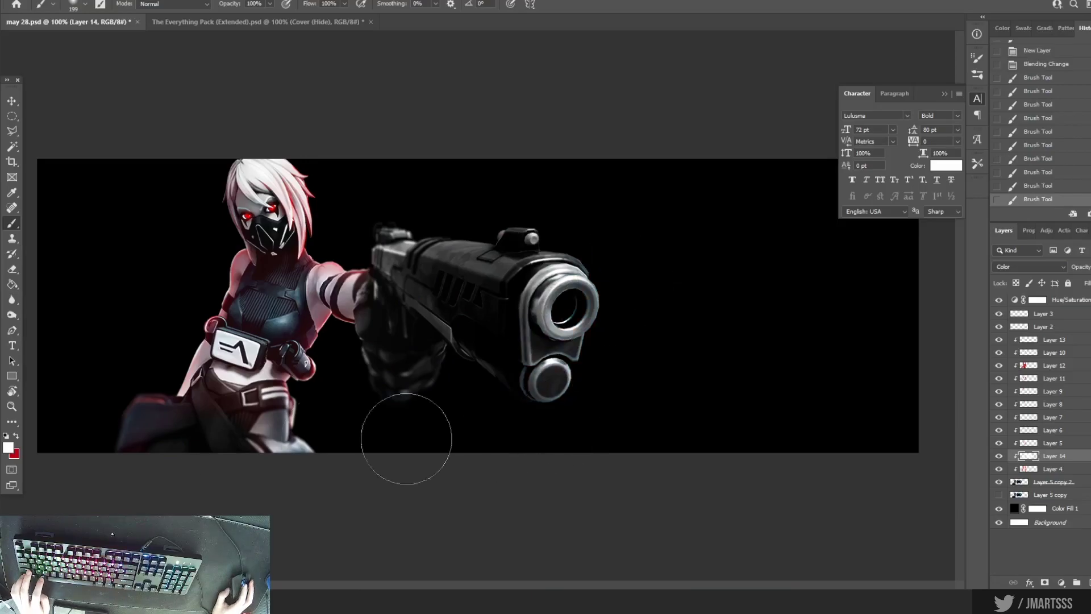
{"action": "left_click", "coordinate": [139, 457]}
{"action": "left_click", "coordinate": [239, 441]}
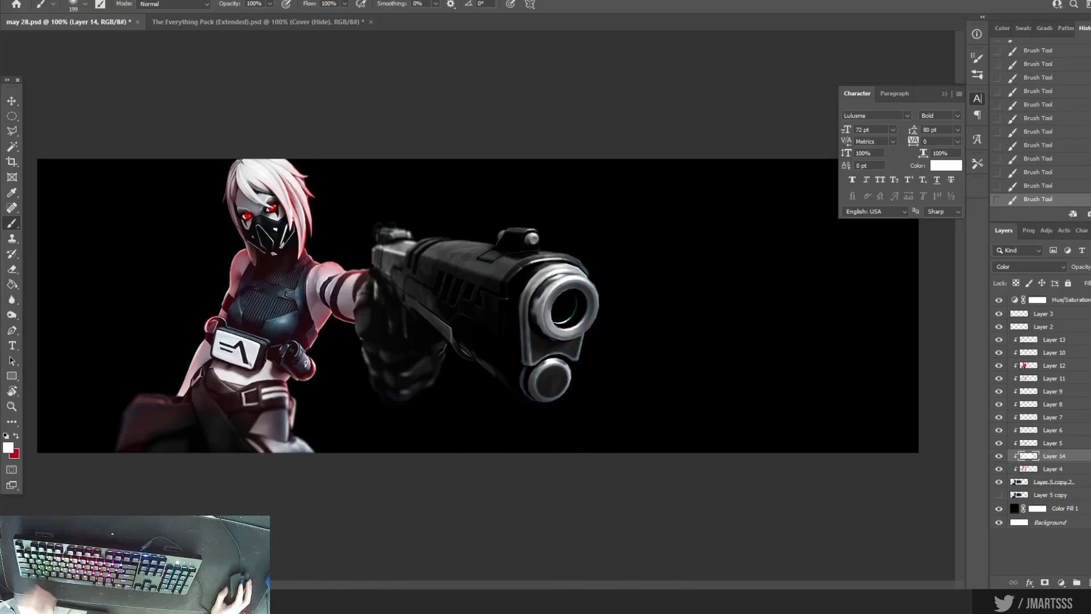
- Try other blend modes on the white-painted Layer 14, return it to Color and delete the layer
{"action": "left_click", "coordinate": [1058, 268]}
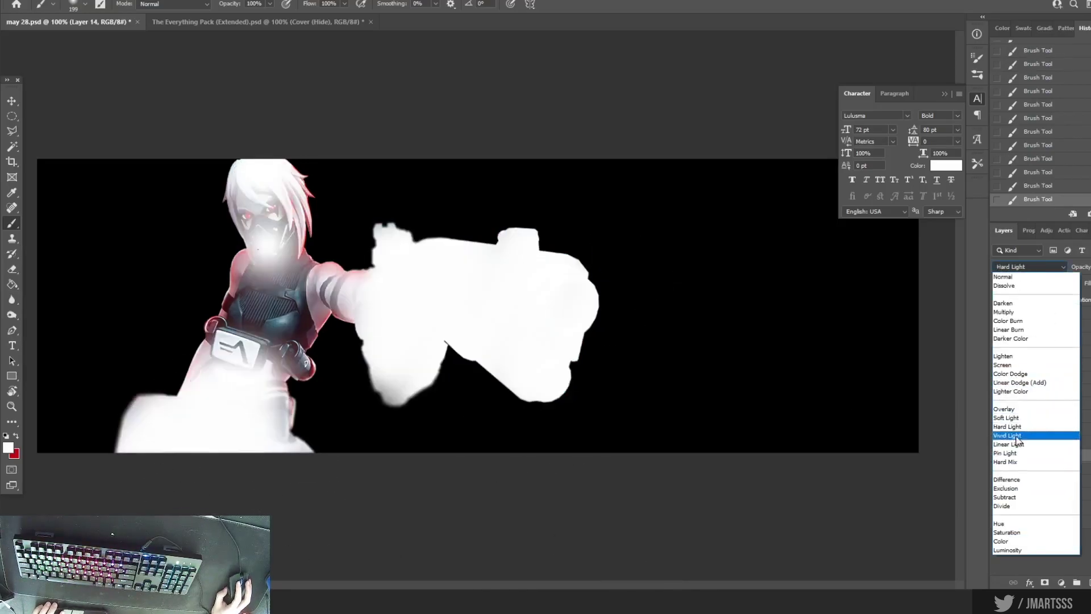
{"action": "left_click", "coordinate": [1007, 541]}
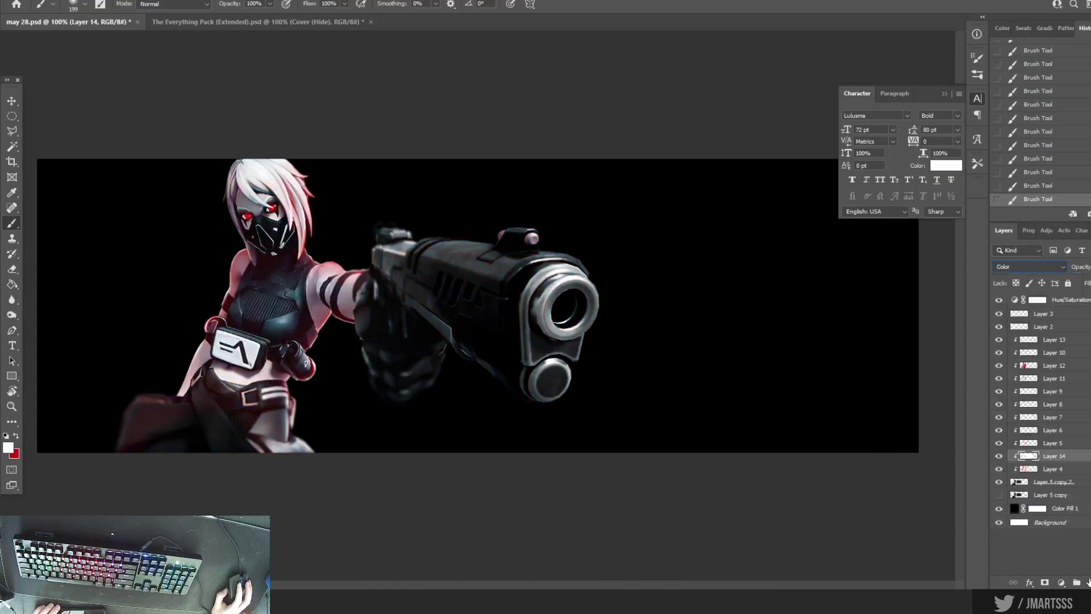
{"action": "left_click", "coordinate": [1086, 583]}
- Add a new clipped layer above Layer 4 and set its blend mode to Color
{"action": "left_click", "coordinate": [1076, 582]}
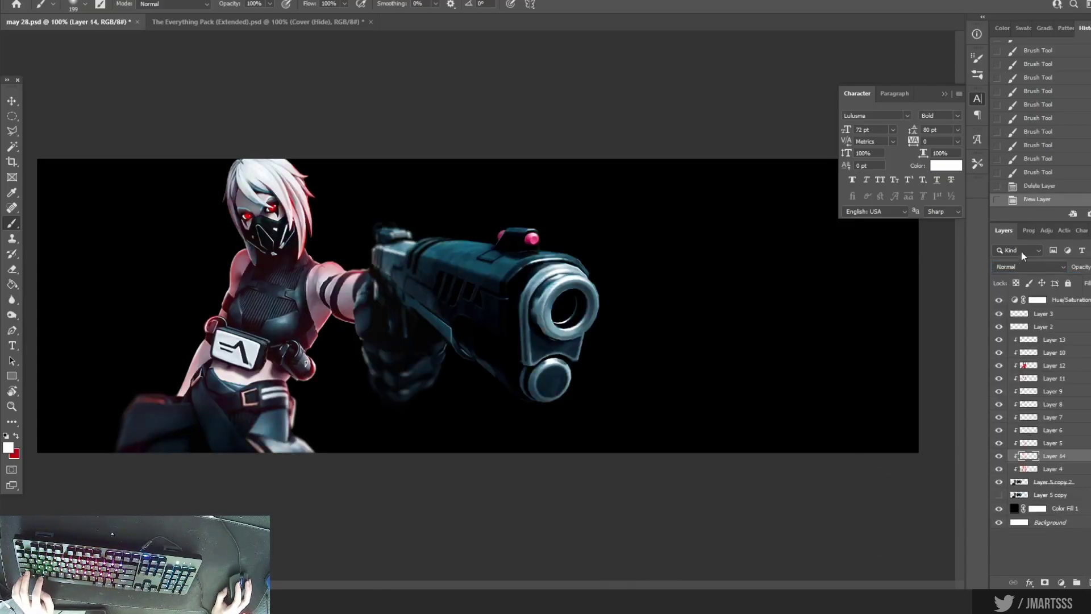
{"action": "left_click", "coordinate": [1028, 267]}
{"action": "left_click", "coordinate": [997, 539]}
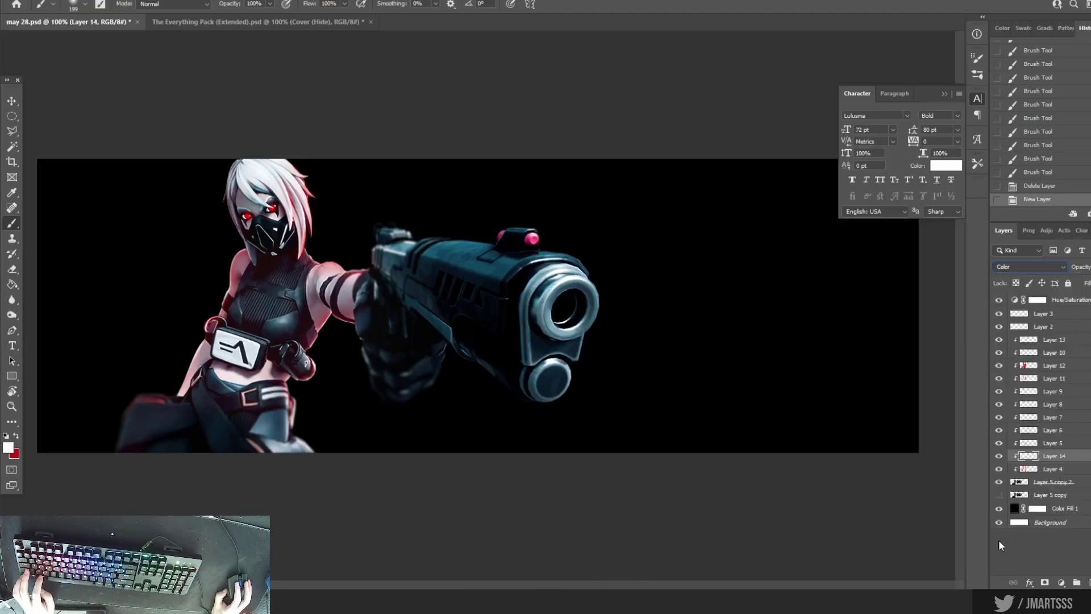
- Paint red over the character's hips and legs on Layer 14 and reduce the layer's opacity
{"action": "left_click", "coordinate": [16, 436]}
{"action": "left_click_drag", "start_coordinate": [113, 444], "coordinate": [215, 431]}
{"action": "mouse_move", "coordinate": [153, 455]}
{"action": "left_mouse_down"}
{"action": "mouse_move", "coordinate": [251, 401]}
{"action": "mouse_move", "coordinate": [291, 401]}
{"action": "left_mouse_up"}
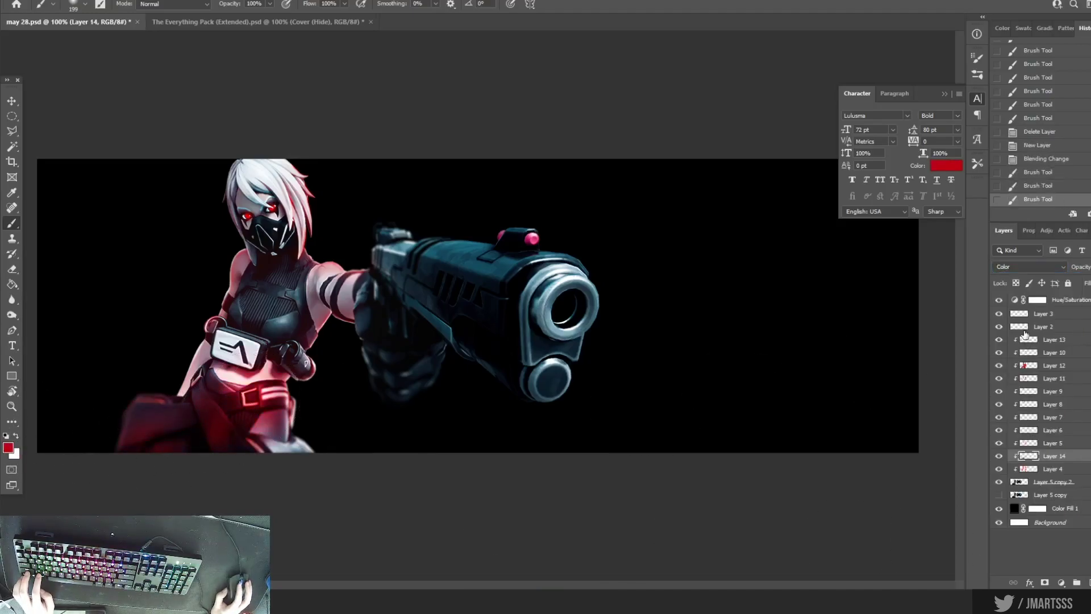
{"action": "left_click_drag", "start_coordinate": [1089, 281], "coordinate": [1079, 280]}
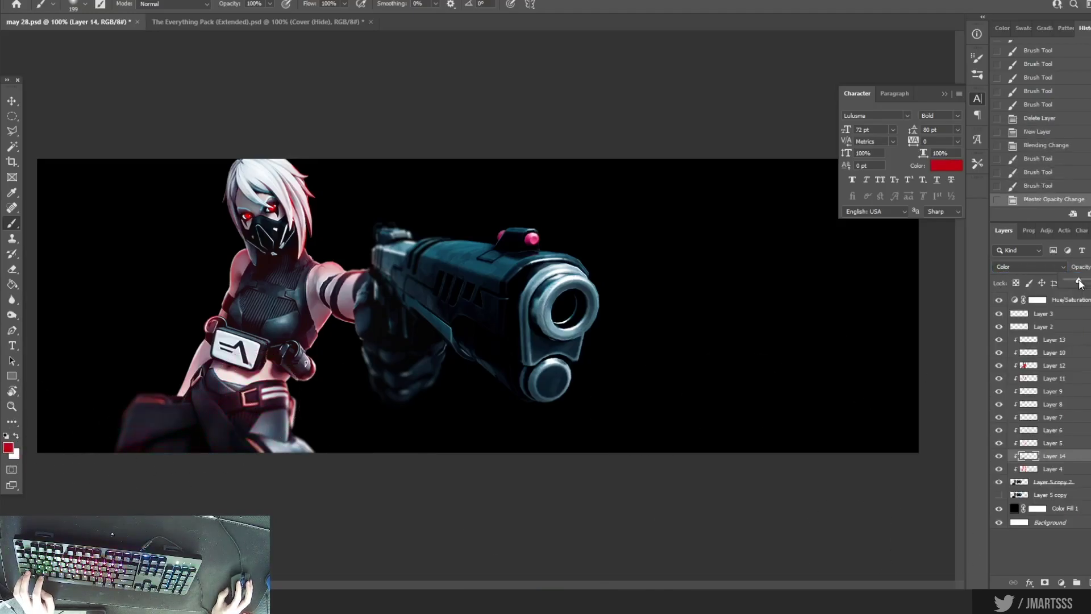
{"action": "left_click", "coordinate": [293, 474]}
{"action": "left_click_drag", "start_coordinate": [333, 540], "coordinate": [279, 468]}
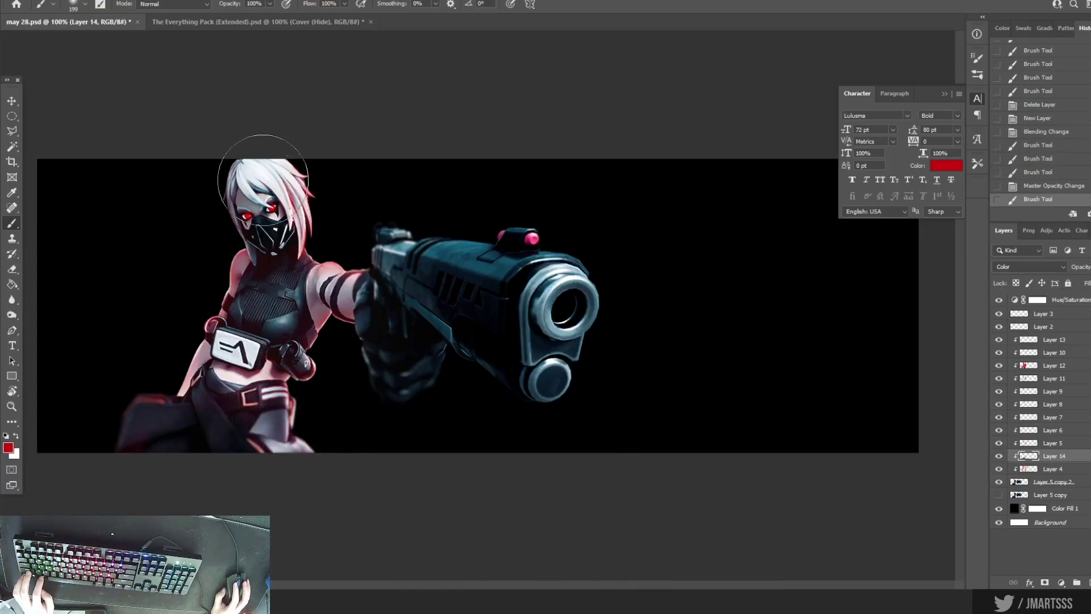
- Extend Layer 14's red over the gun, glove and torso, lower its opacity further and compare with the layer hidden
{"action": "mouse_move", "coordinate": [421, 241]}
{"action": "left_mouse_down"}
{"action": "mouse_move", "coordinate": [415, 304]}
{"action": "mouse_move", "coordinate": [446, 293]}
{"action": "left_mouse_up"}
{"action": "mouse_move", "coordinate": [445, 292]}
{"action": "left_mouse_down"}
{"action": "mouse_move", "coordinate": [492, 340]}
{"action": "mouse_move", "coordinate": [535, 424]}
{"action": "left_mouse_up"}
{"action": "mouse_move", "coordinate": [535, 424]}
{"action": "left_mouse_down"}
{"action": "mouse_move", "coordinate": [456, 218]}
{"action": "mouse_move", "coordinate": [390, 191]}
{"action": "left_mouse_up"}
{"action": "mouse_move", "coordinate": [390, 191]}
{"action": "left_mouse_down"}
{"action": "mouse_move", "coordinate": [382, 391]}
{"action": "mouse_move", "coordinate": [409, 411]}
{"action": "left_mouse_up"}
{"action": "mouse_move", "coordinate": [409, 411]}
{"action": "left_mouse_down"}
{"action": "mouse_move", "coordinate": [402, 424]}
{"action": "mouse_move", "coordinate": [267, 363]}
{"action": "left_mouse_up"}
{"action": "mouse_move", "coordinate": [267, 363]}
{"action": "left_mouse_down"}
{"action": "mouse_move", "coordinate": [256, 393]}
{"action": "mouse_move", "coordinate": [196, 367]}
{"action": "left_mouse_up"}
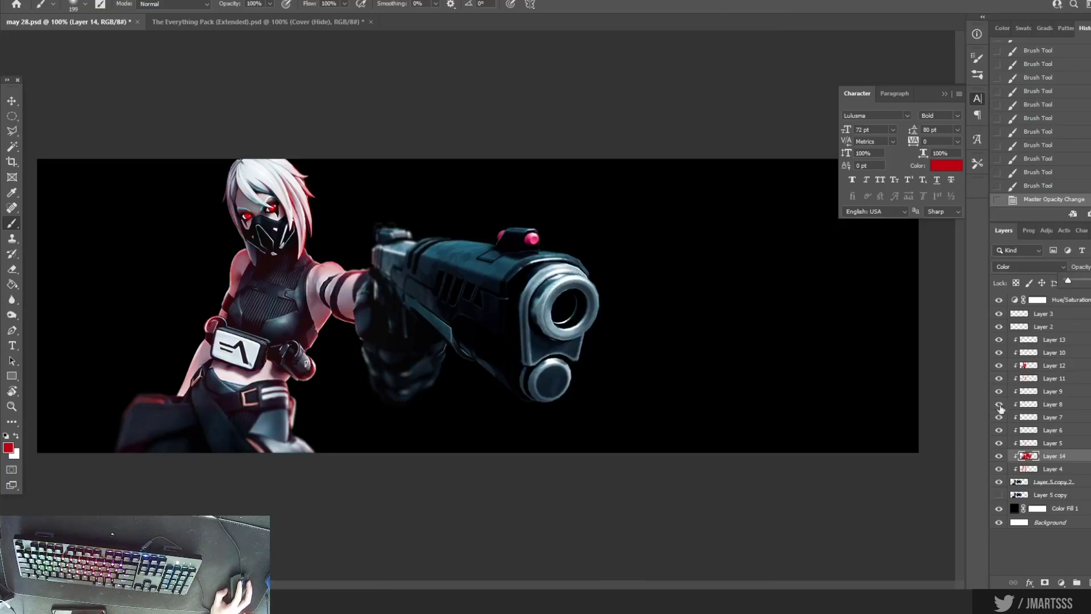
{"action": "left_click", "coordinate": [997, 456]}
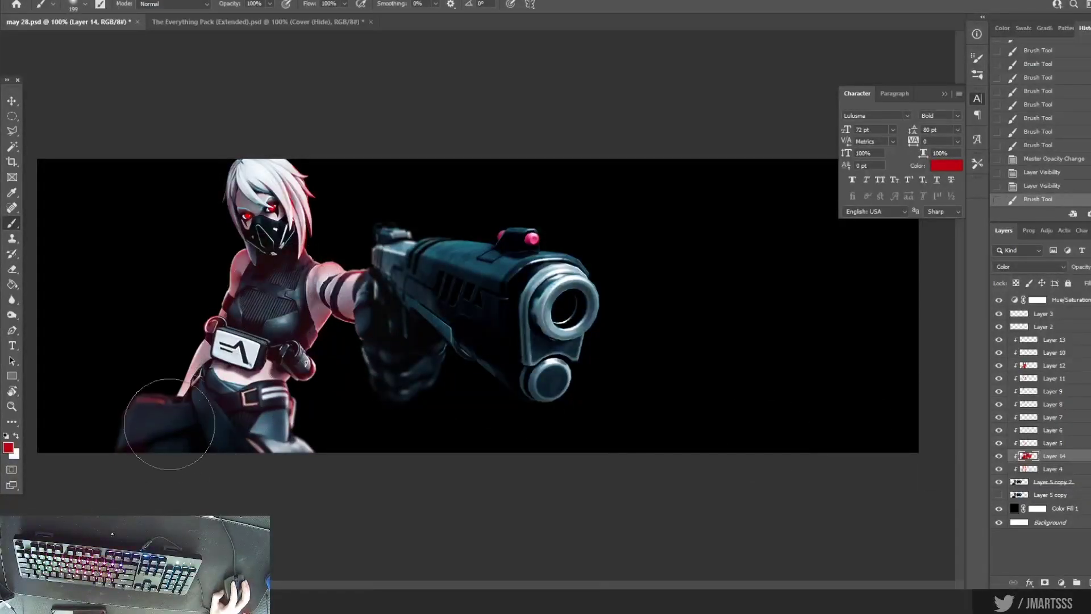
- Switch to The Everything Pack (Extended).psd and preview the Fire folder's layers one at a time, then hide and collapse the folder
{"action": "key", "text": "ctrl+Tab"}
{"action": "left_click", "coordinate": [1000, 450]}
{"action": "scroll", "coordinate": [1022, 452], "scroll_direction": "down", "scroll_amount": 1}
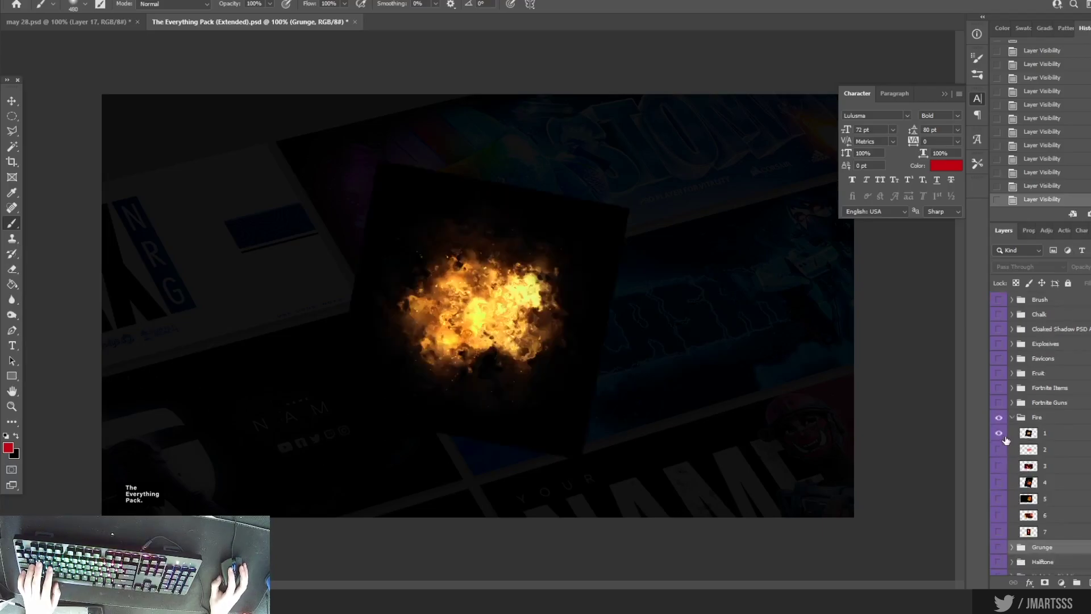
{"action": "left_click", "coordinate": [998, 433]}
{"action": "left_click", "coordinate": [998, 450]}
{"action": "left_click", "coordinate": [998, 450]}
{"action": "left_click", "coordinate": [999, 482]}
{"action": "left_click", "coordinate": [999, 482]}
{"action": "left_click", "coordinate": [999, 498]}
{"action": "left_click", "coordinate": [999, 498]}
{"action": "left_click", "coordinate": [997, 466]}
{"action": "left_click", "coordinate": [997, 466]}
{"action": "left_click", "coordinate": [997, 467]}
{"action": "left_click", "coordinate": [997, 468]}
{"action": "left_click", "coordinate": [999, 498]}
{"action": "left_click", "coordinate": [999, 498]}
{"action": "left_click", "coordinate": [999, 515]}
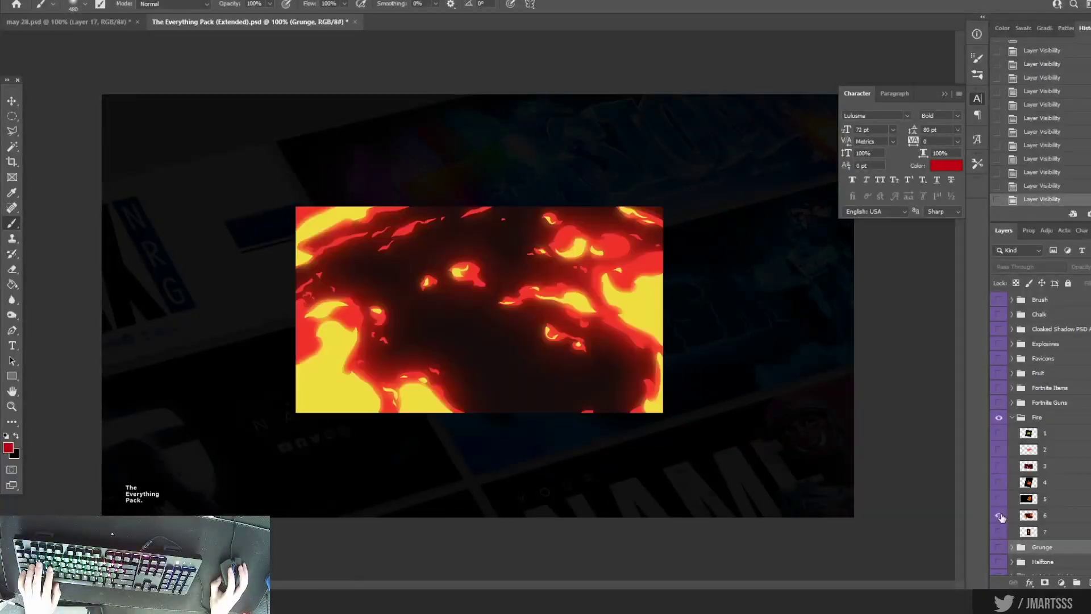
{"action": "left_click", "coordinate": [999, 515]}
{"action": "left_click", "coordinate": [1017, 419]}
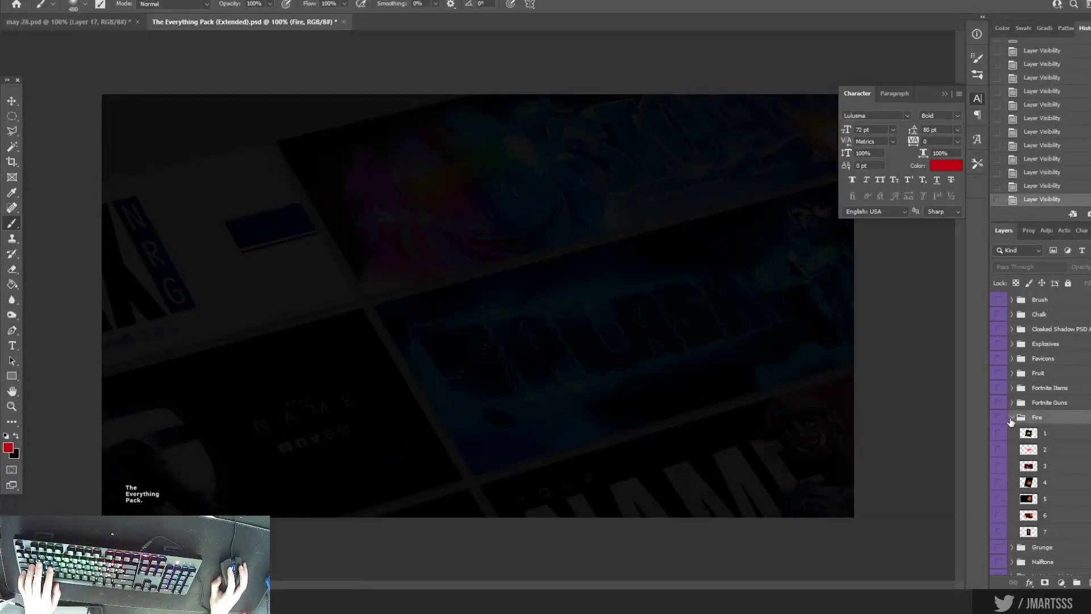
{"action": "left_click", "coordinate": [1011, 418]}
- Show the Smokes folder and preview its smoke layers one at a time
{"action": "scroll", "coordinate": [1017, 506], "scroll_direction": "down", "scroll_amount": 2}
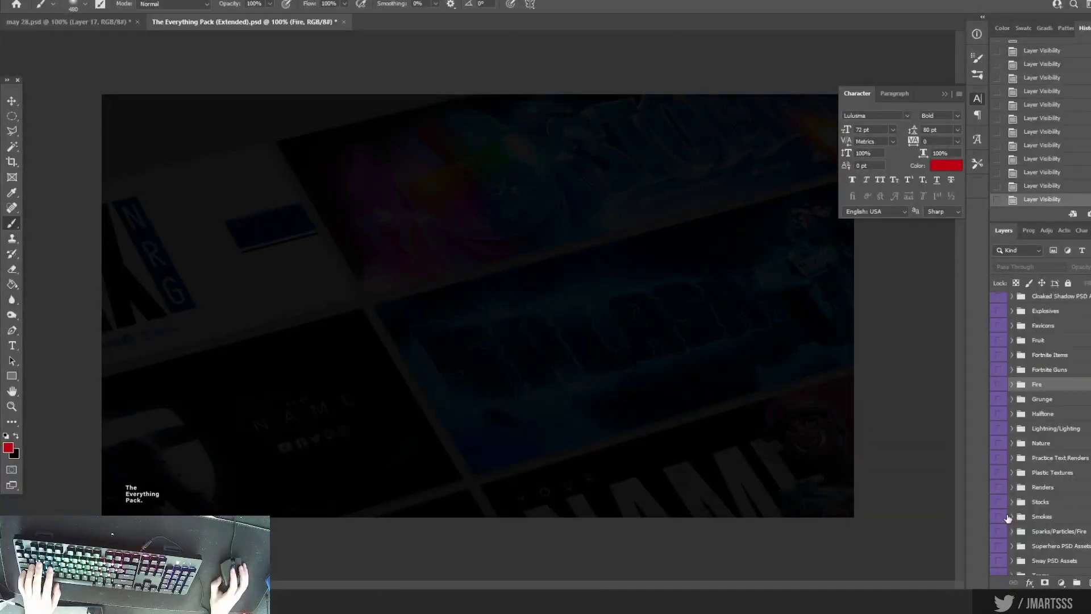
{"action": "left_click", "coordinate": [998, 505]}
{"action": "left_click", "coordinate": [999, 516]}
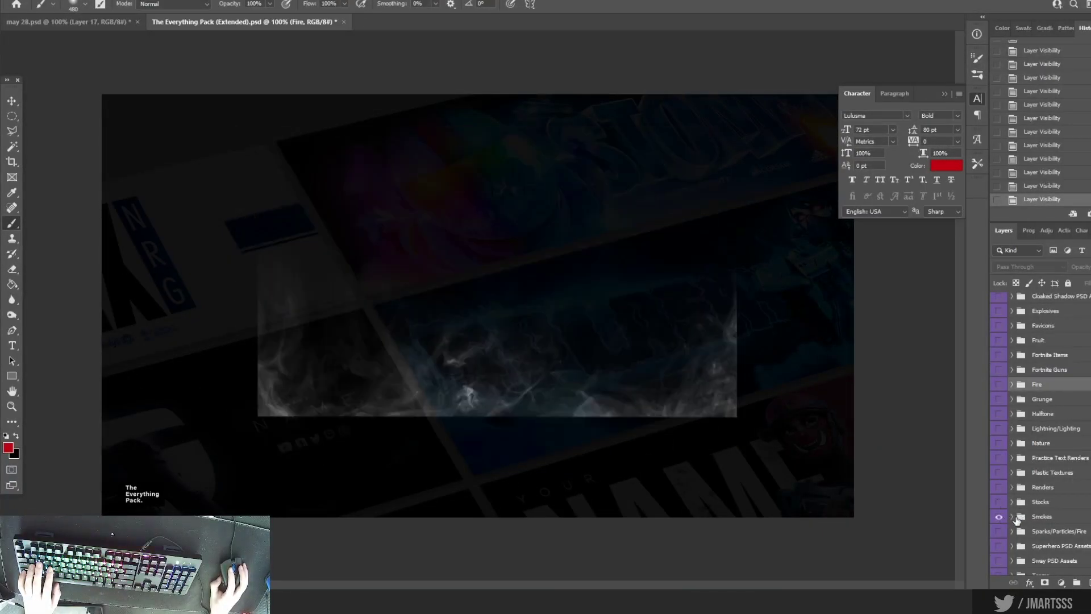
{"action": "left_click", "coordinate": [1012, 516]}
{"action": "left_click", "coordinate": [999, 451]}
{"action": "left_click", "coordinate": [999, 466]}
{"action": "left_click", "coordinate": [999, 466]}
{"action": "left_click", "coordinate": [999, 484]}
{"action": "left_click", "coordinate": [998, 483]}
{"action": "left_click", "coordinate": [999, 498]}
{"action": "left_click", "coordinate": [1001, 482]}
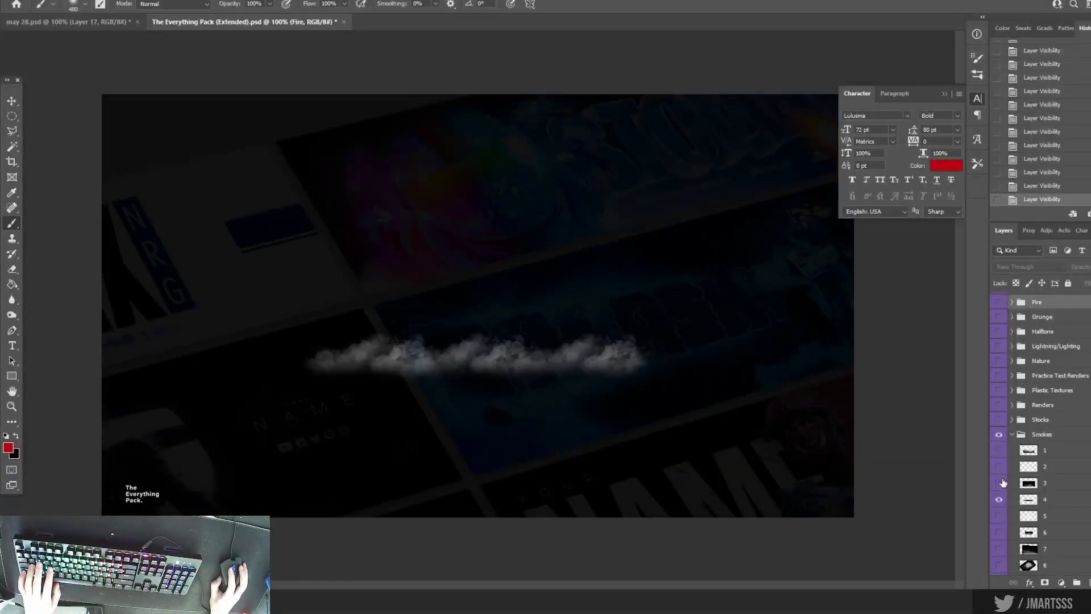
{"action": "left_click", "coordinate": [1000, 500]}
{"action": "scroll", "coordinate": [997, 499], "scroll_direction": "down", "scroll_amount": 2}
- Copy smoke layer 8 from the Smokes folder into may 28.psd, behind the character
{"action": "left_click", "coordinate": [1001, 522]}
{"action": "left_click", "coordinate": [1009, 522]}
{"action": "left_click", "coordinate": [999, 516]}
{"action": "left_click_drag", "start_coordinate": [1040, 522], "coordinate": [102, 35]}
{"action": "left_click_drag", "start_coordinate": [104, 22], "coordinate": [553, 335]}
- Free-transform the smoke layer, rotating and shrinking it to sit around the character's upper body
{"action": "key", "text": "ctrl+t"}
{"action": "left_click_drag", "start_coordinate": [380, 330], "coordinate": [315, 337]}
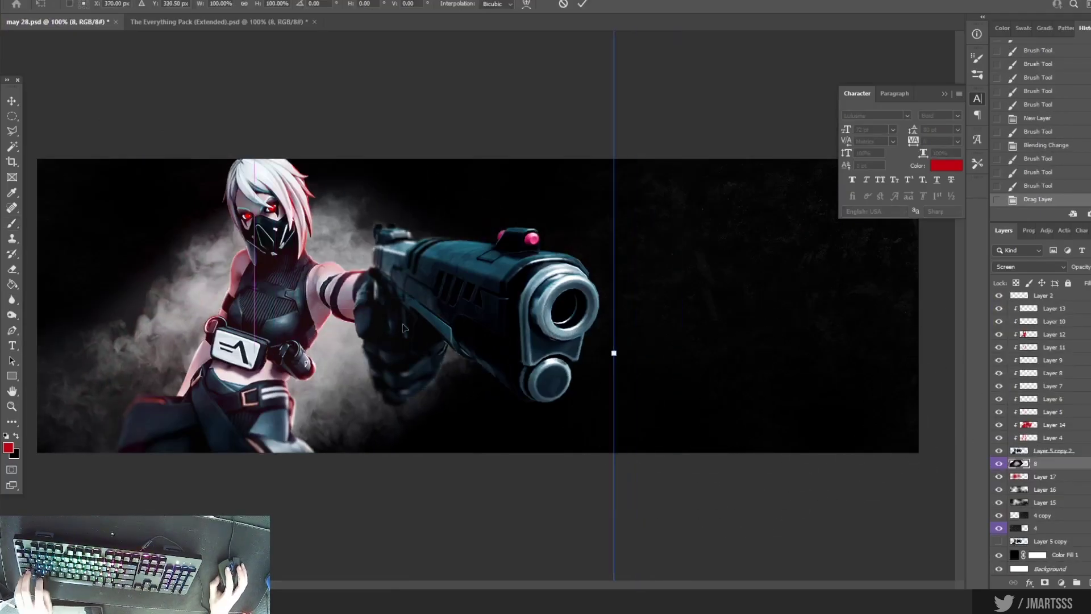
{"action": "left_click_drag", "start_coordinate": [631, 355], "coordinate": [704, 225]}
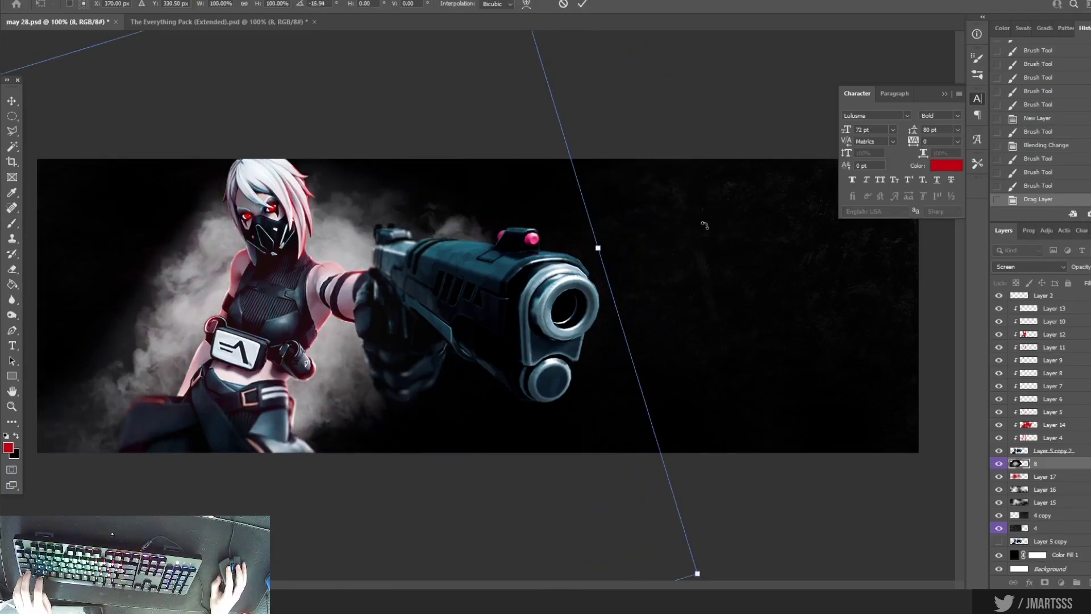
{"action": "left_click_drag", "start_coordinate": [606, 249], "coordinate": [430, 383]}
{"action": "mouse_move", "coordinate": [532, 243]}
{"action": "left_mouse_down"}
{"action": "mouse_move", "coordinate": [591, 352]}
{"action": "mouse_move", "coordinate": [577, 353]}
{"action": "left_mouse_up"}
{"action": "key", "text": "Return"}
{"action": "key", "text": "b"}
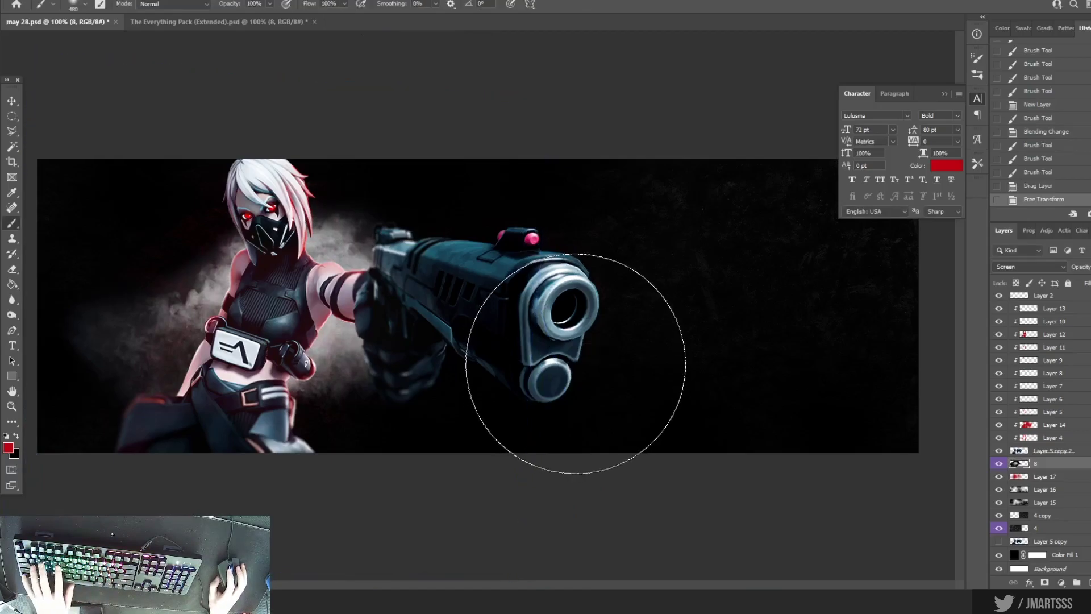
- Set smoke layer 8's blend mode to Lighter Color and reduce its opacity
{"action": "left_click", "coordinate": [1014, 268]}
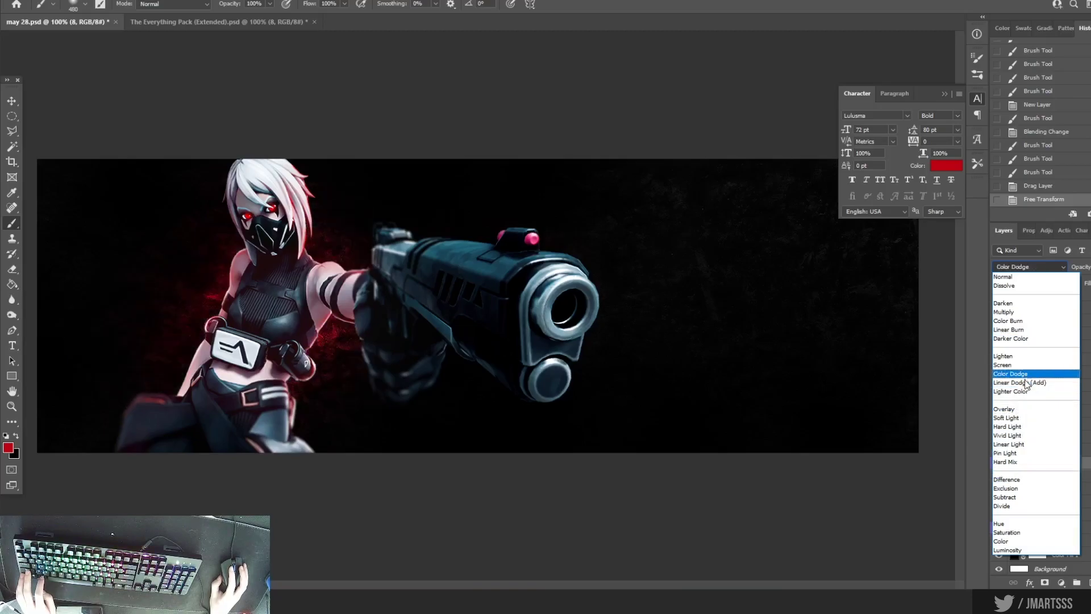
{"action": "left_click", "coordinate": [1030, 392]}
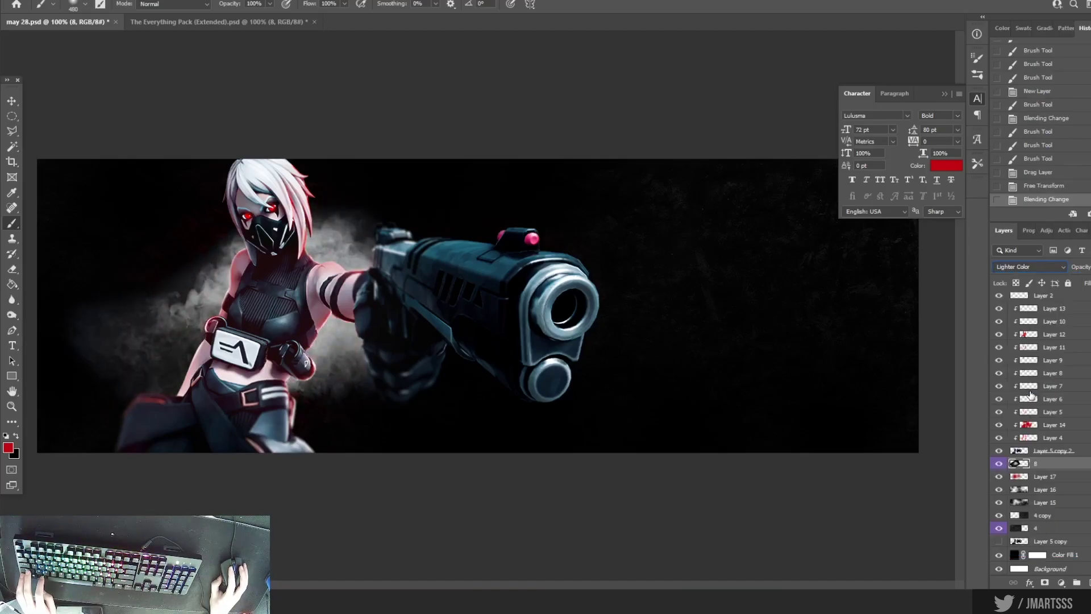
{"action": "left_click", "coordinate": [1090, 266]}
{"action": "left_click_drag", "start_coordinate": [1090, 280], "coordinate": [1087, 281]}
{"action": "scroll", "coordinate": [694, 356], "scroll_direction": "down", "scroll_amount": 2}
{"action": "scroll", "coordinate": [695, 356], "scroll_direction": "up", "scroll_amount": 2}
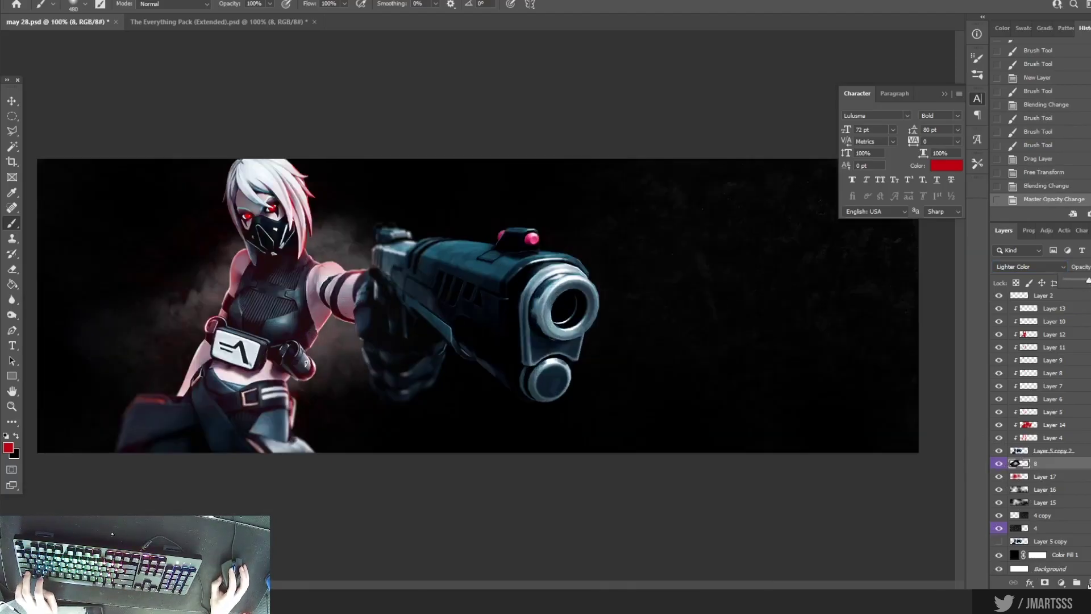
- Add a new layer above smoke layer 8 and paint a soft red glow behind the character
{"action": "left_click", "coordinate": [1089, 582]}
{"action": "left_click", "coordinate": [290, 312]}
{"action": "key", "text": "ctrl+z"}
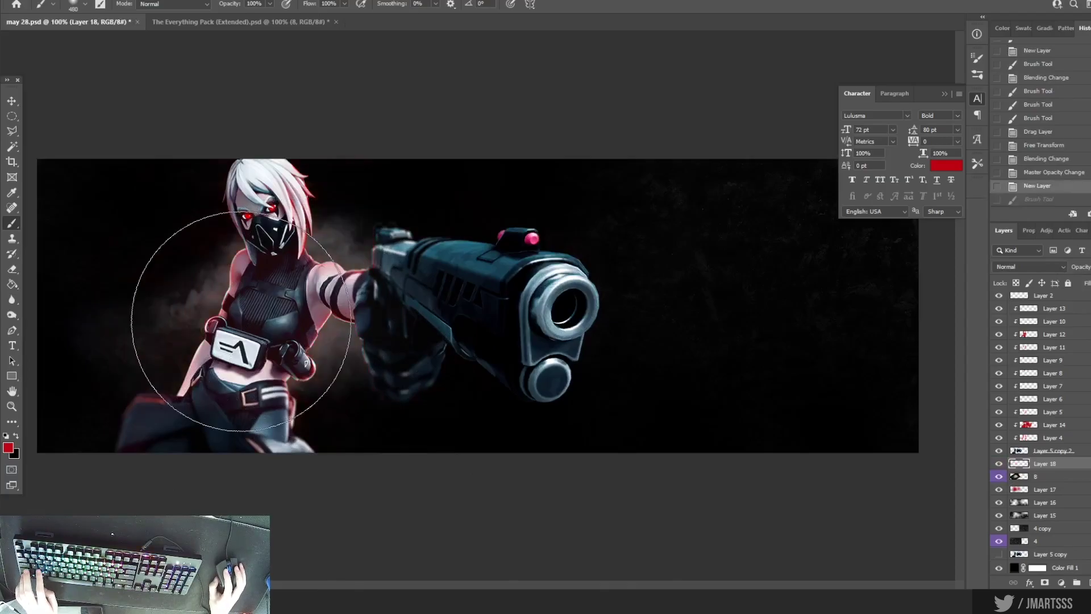
{"action": "left_click", "coordinate": [241, 321]}
{"action": "left_click", "coordinate": [295, 297]}
{"action": "left_click", "coordinate": [295, 297]}
- Clip Layer 18 to smoke layer 8 with the Linear Light blend mode and reselect the smoke layer
{"action": "left_click", "coordinate": [1044, 465], "text": "alt"}
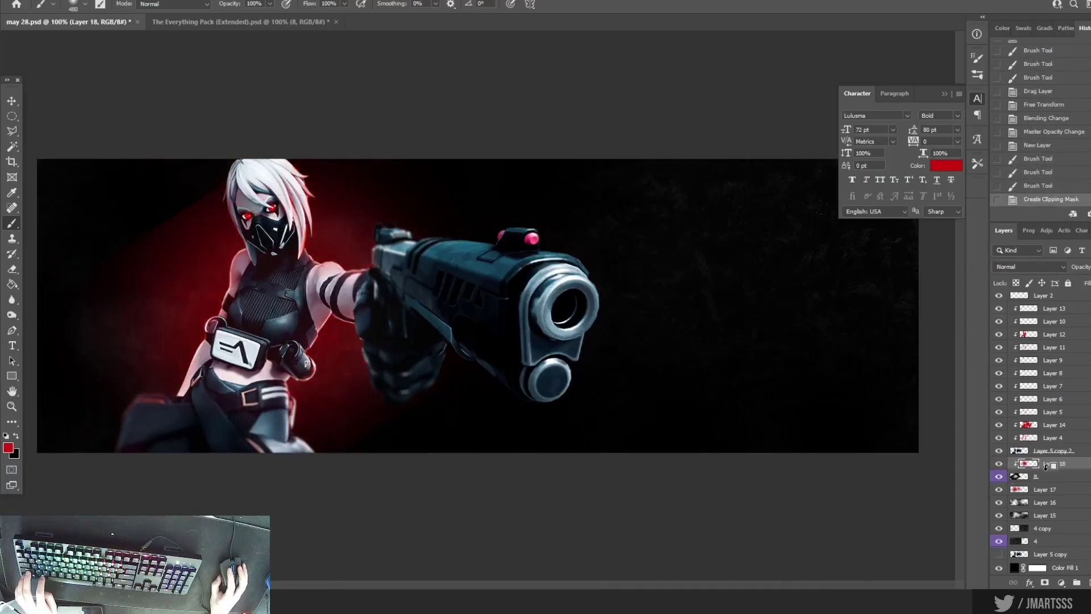
{"action": "left_click", "coordinate": [1008, 268]}
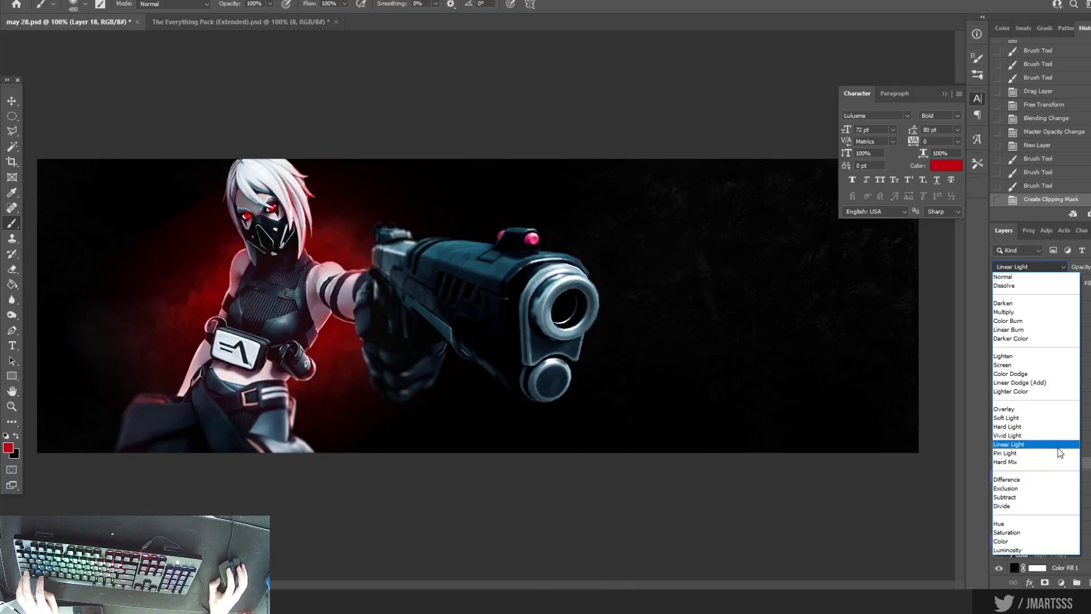
{"action": "left_click", "coordinate": [1057, 443]}
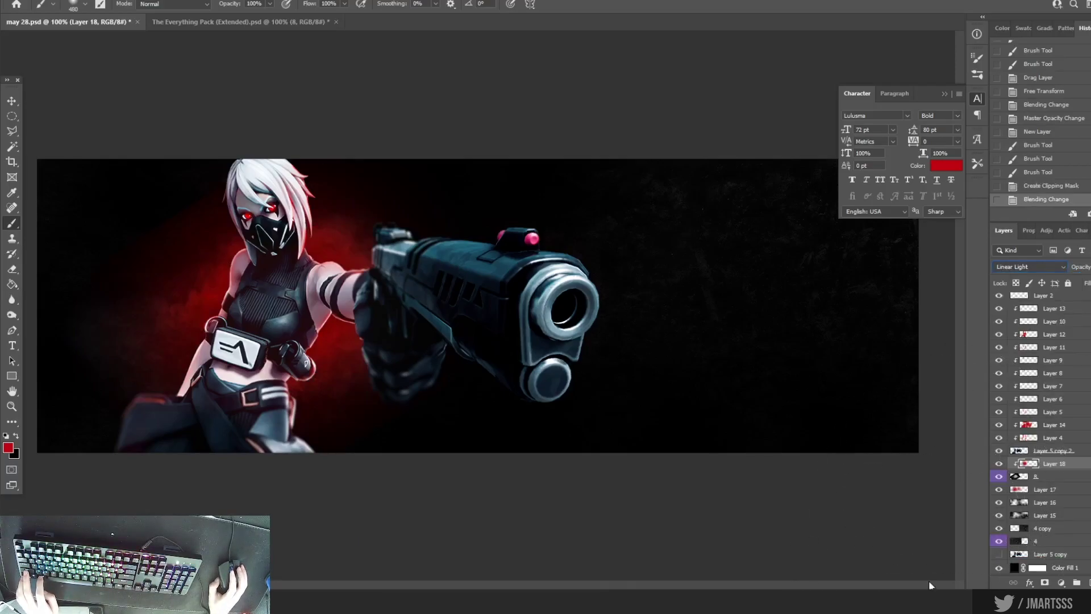
{"action": "left_click", "coordinate": [1038, 480]}
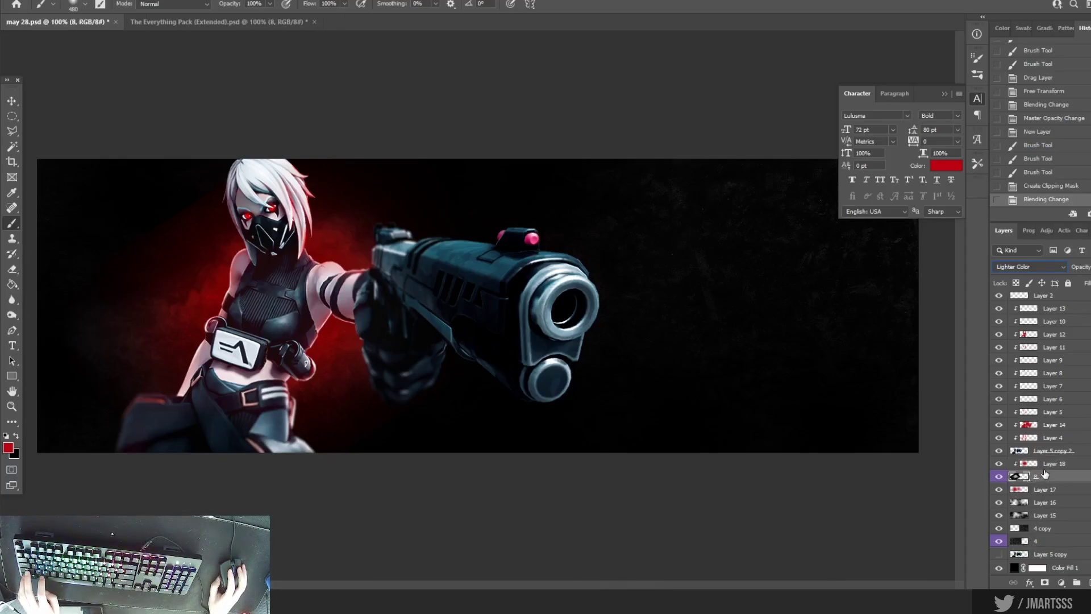
- Add a new layer above Layer 18, set the foreground to pure red and size the Soft Round brush to 228 px
{"action": "left_click", "coordinate": [1046, 467]}
{"action": "key", "text": "ctrl+shift+alt+n"}
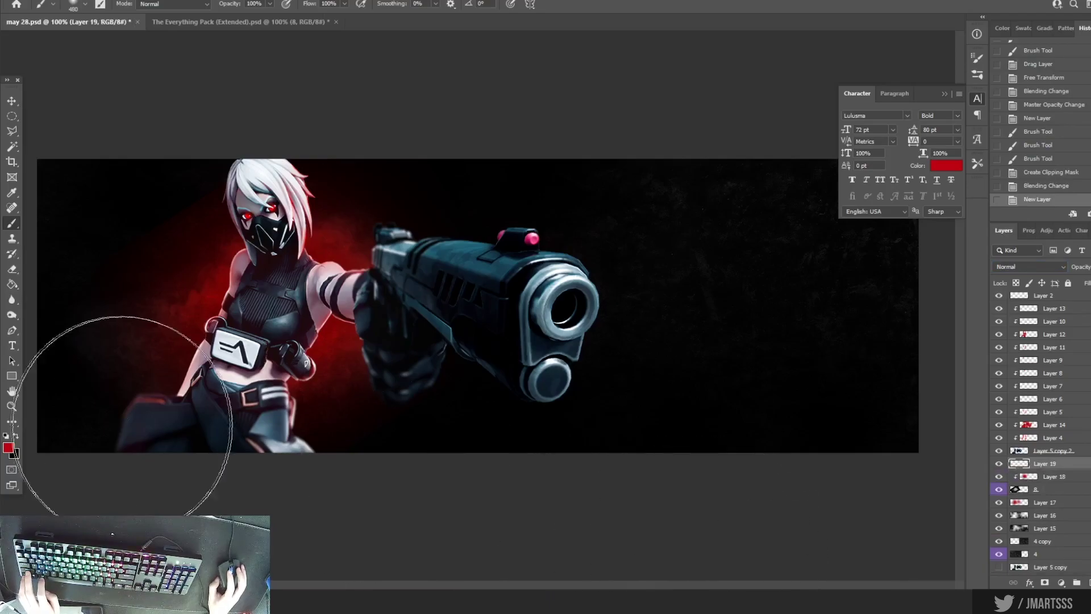
{"action": "left_click", "coordinate": [8, 447]}
{"action": "left_click", "coordinate": [778, 415]}
{"action": "left_click", "coordinate": [881, 382]}
{"action": "left_click", "coordinate": [74, 6]}
{"action": "left_click", "coordinate": [122, 41]}
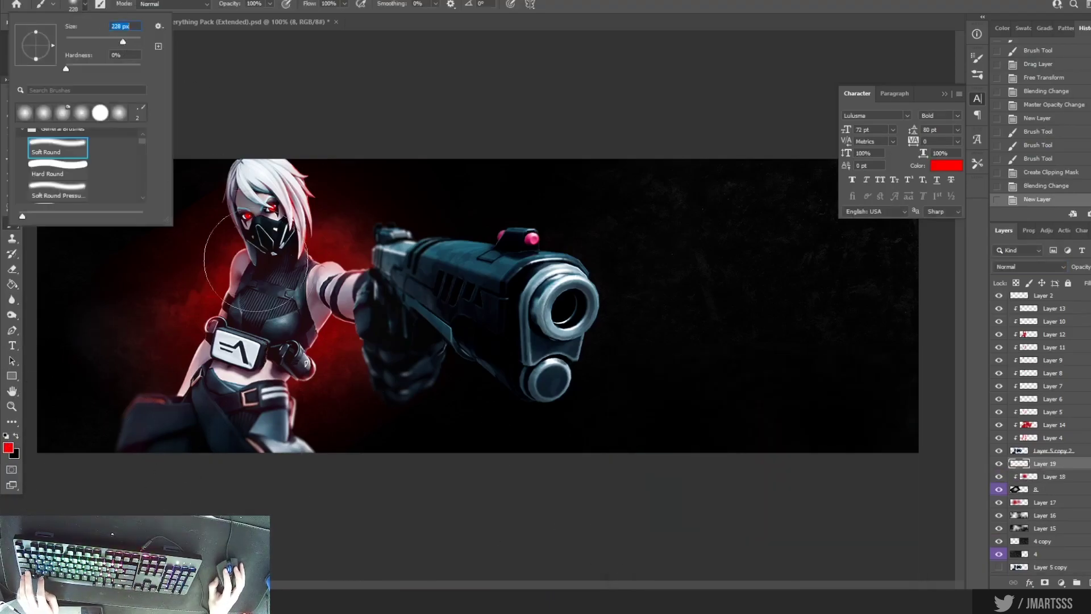
- Paint a bright red glow close behind the character's shoulders, torso and hips on Layer 19
{"action": "left_click", "coordinate": [311, 271]}
{"action": "key", "text": "ctrl+z"}
{"action": "left_click", "coordinate": [260, 305]}
{"action": "left_click", "coordinate": [267, 291]}
{"action": "left_click", "coordinate": [289, 318]}
{"action": "left_click", "coordinate": [292, 327]}
{"action": "left_click_drag", "start_coordinate": [245, 367], "coordinate": [250, 401]}
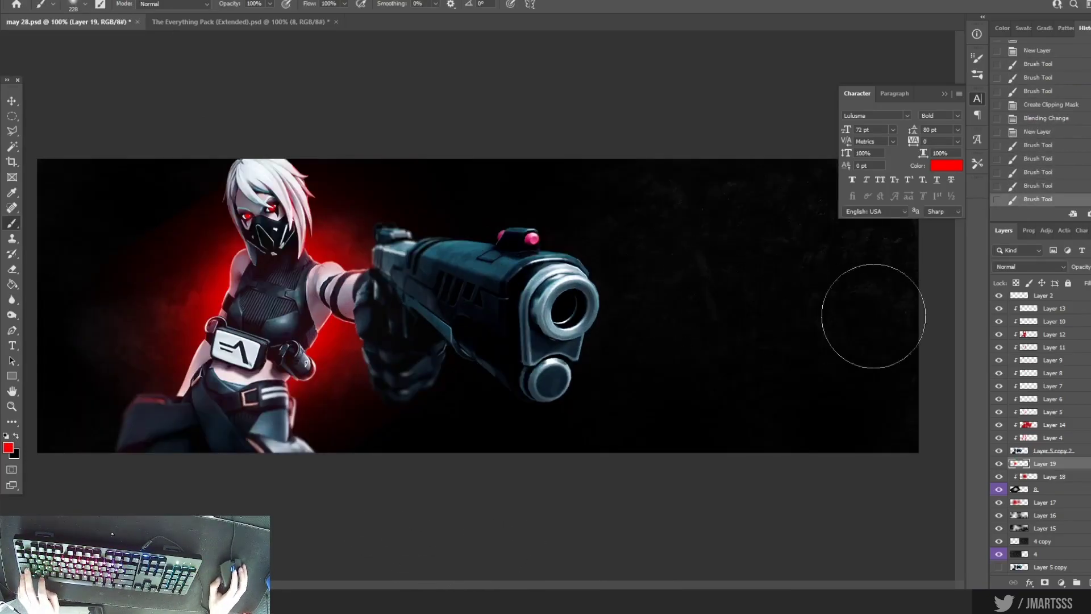
- Try several blend modes on Layer 19, including Hard Light, and settle on Vivid Light
{"action": "left_click", "coordinate": [1008, 267]}
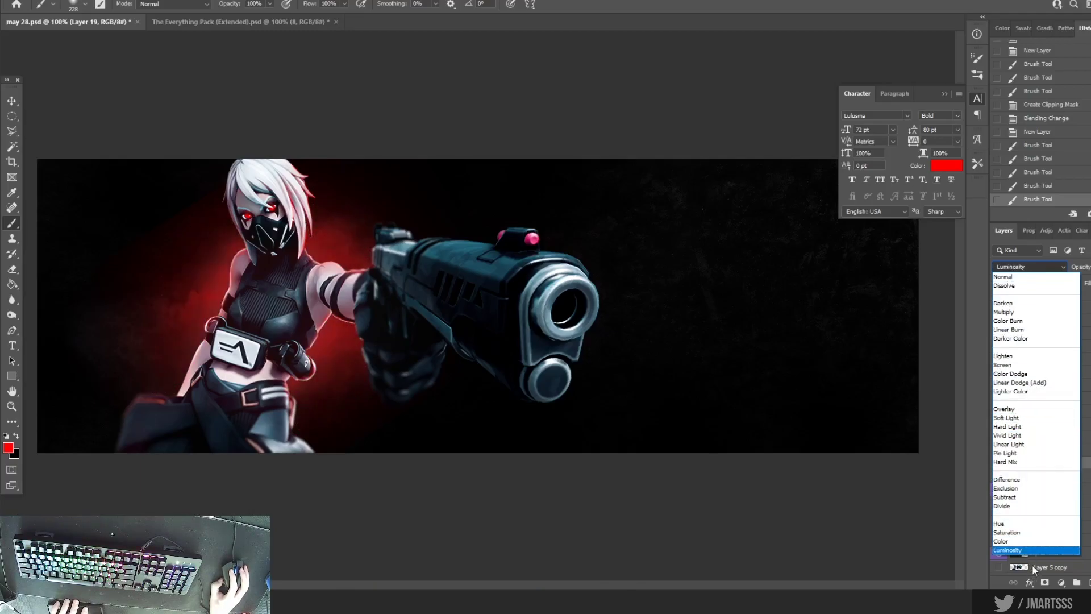
{"action": "left_click", "coordinate": [1035, 427]}
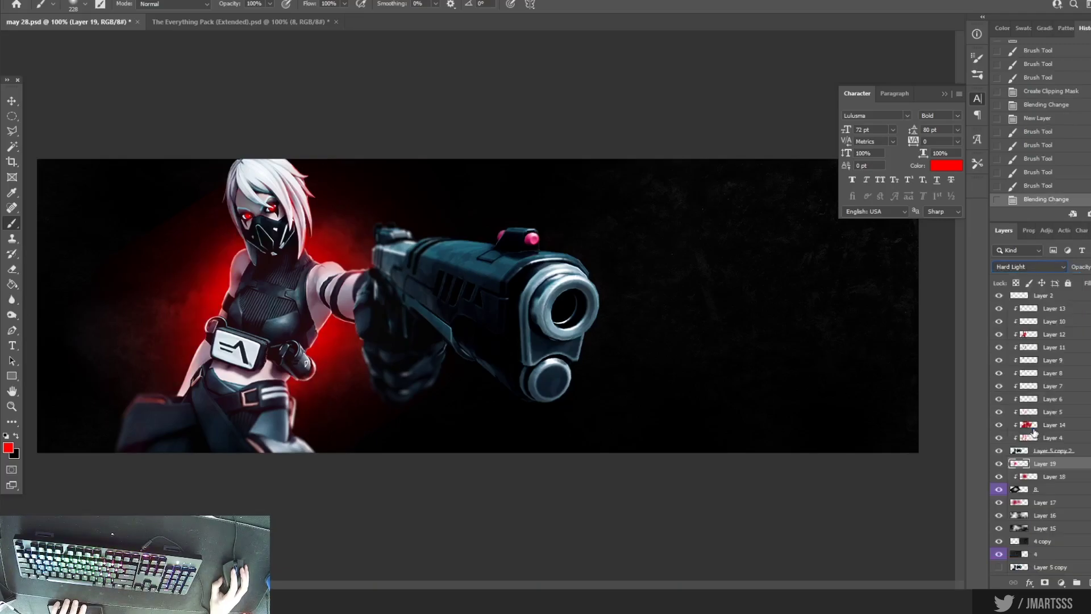
{"action": "left_click", "coordinate": [1034, 265]}
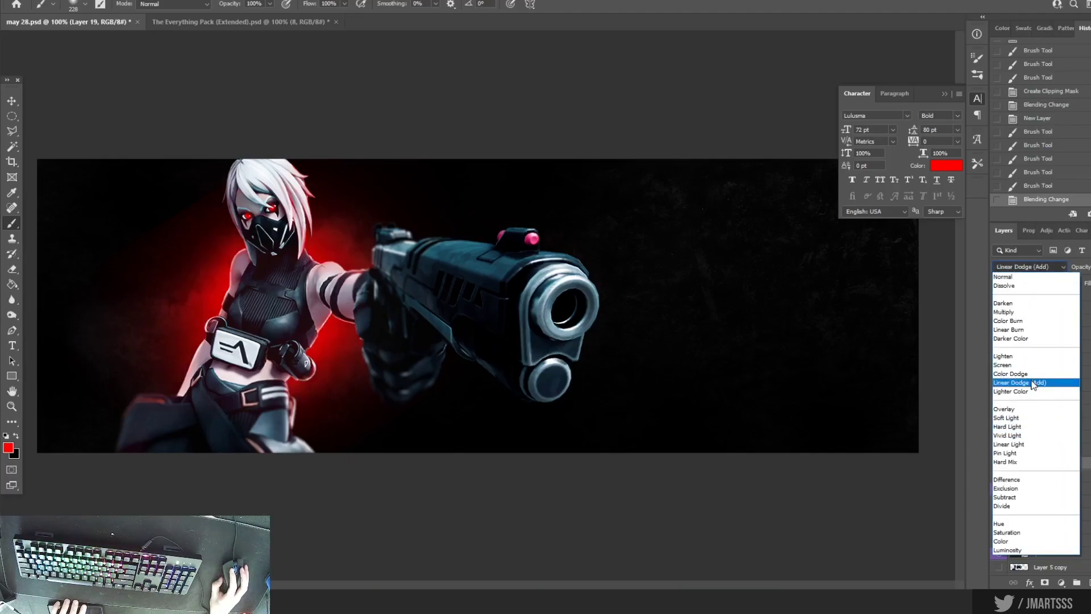
{"action": "left_click", "coordinate": [1036, 434]}
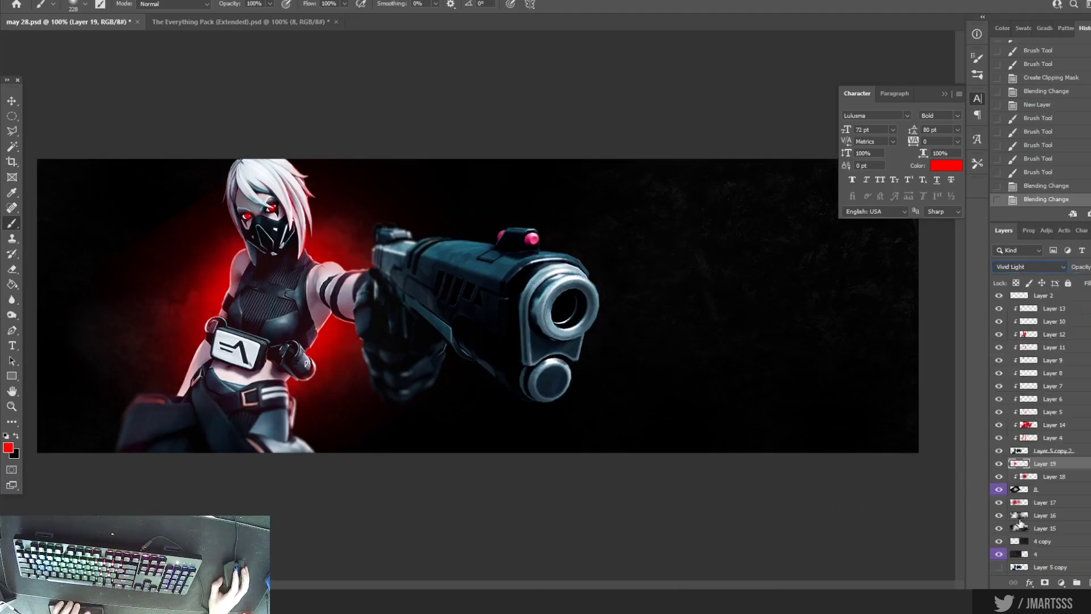
- In The Everything Pack document, hide and collapse the Smokes group, then show and expand the Sparks/Particles/Fire group
{"action": "left_click", "coordinate": [161, 21]}
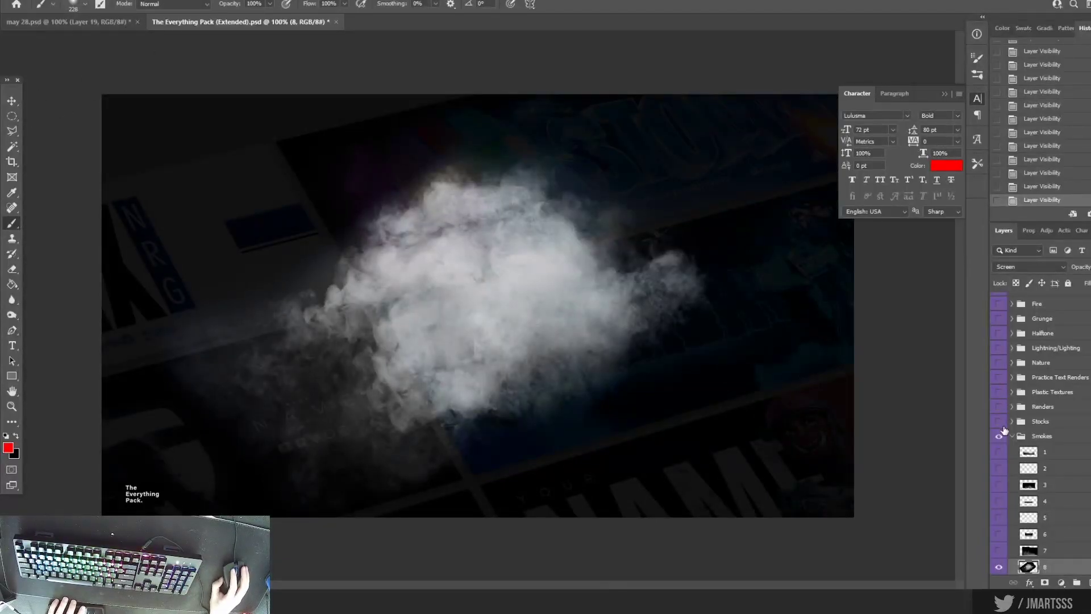
{"action": "left_click", "coordinate": [1002, 437]}
{"action": "left_click", "coordinate": [1012, 436]}
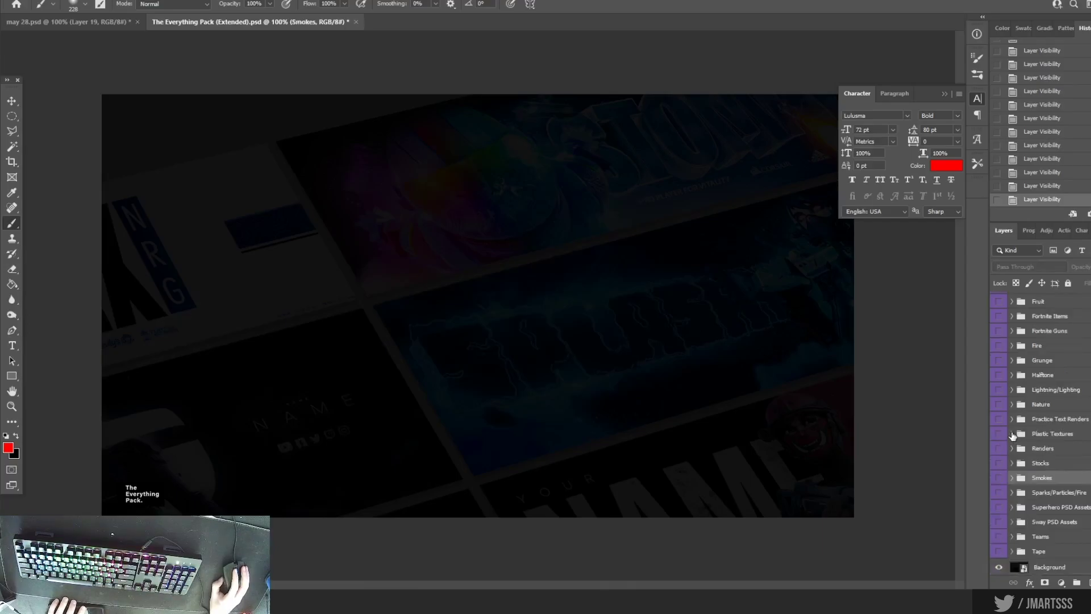
{"action": "left_click", "coordinate": [1022, 494]}
{"action": "left_click", "coordinate": [998, 492]}
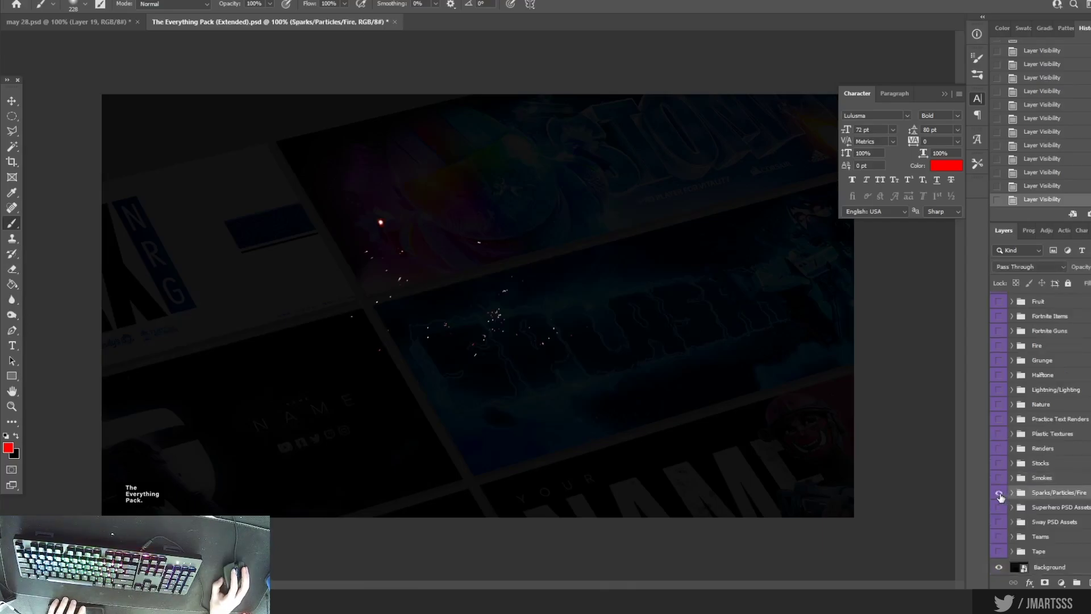
{"action": "left_click", "coordinate": [1012, 493]}
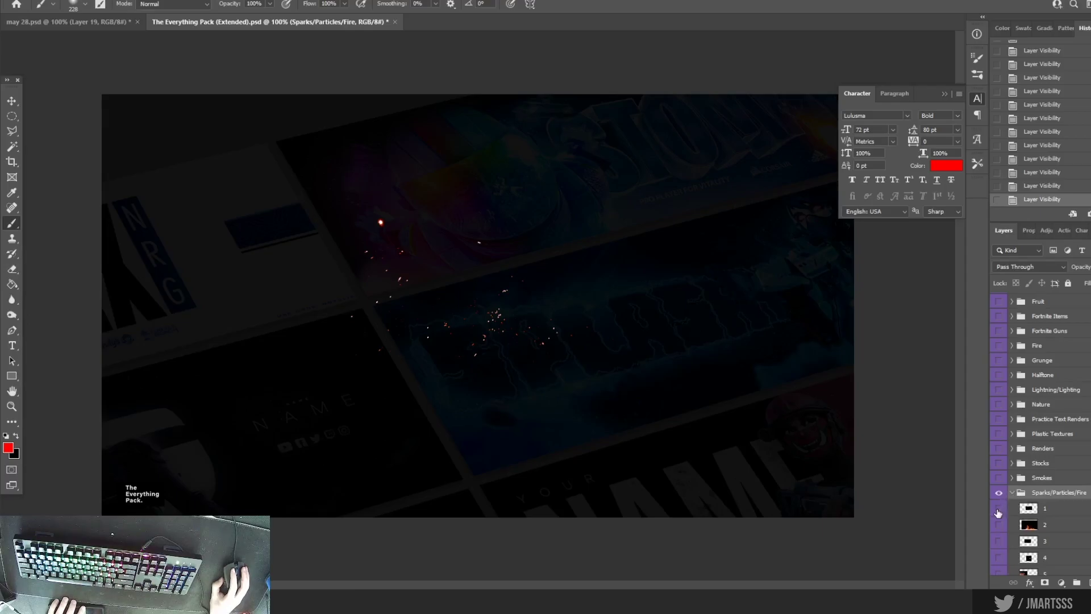
- Preview layers 2 through 9 of the Sparks/Particles/Fire group one by one to compare the flames and sparks
{"action": "left_click", "coordinate": [998, 524]}
{"action": "scroll", "coordinate": [1008, 514], "scroll_direction": "down", "scroll_amount": 2}
{"action": "left_click", "coordinate": [1045, 480]}
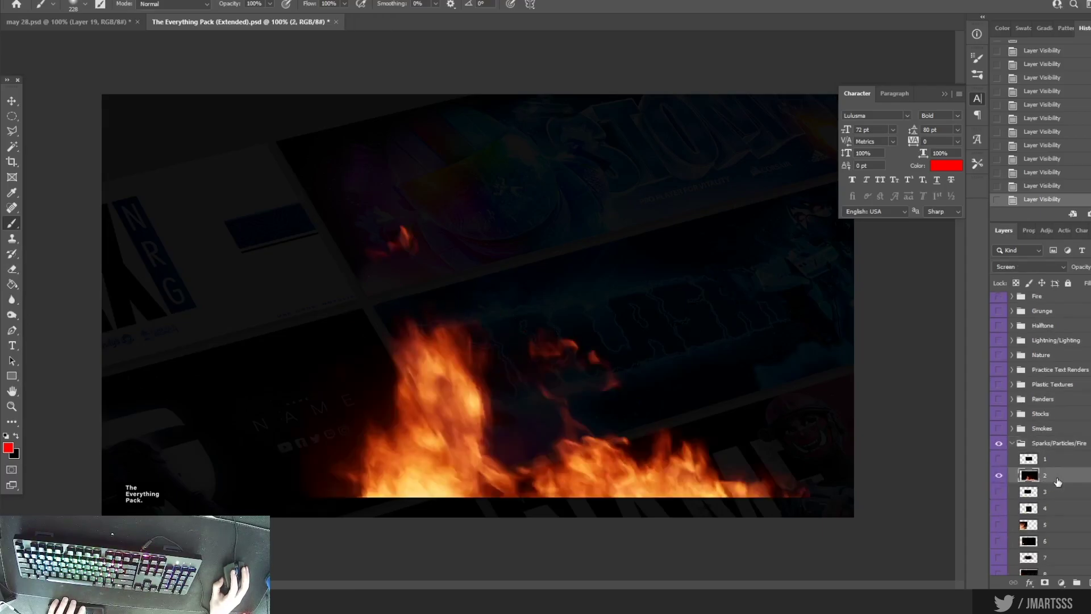
{"action": "left_click", "coordinate": [998, 475]}
{"action": "left_click", "coordinate": [998, 492]}
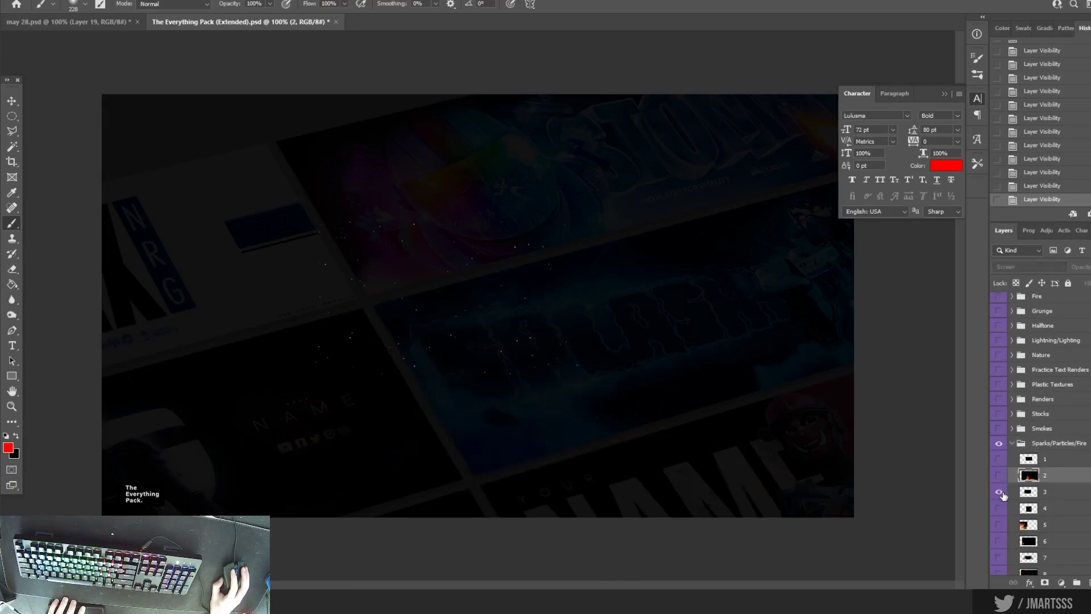
{"action": "left_click", "coordinate": [1002, 509]}
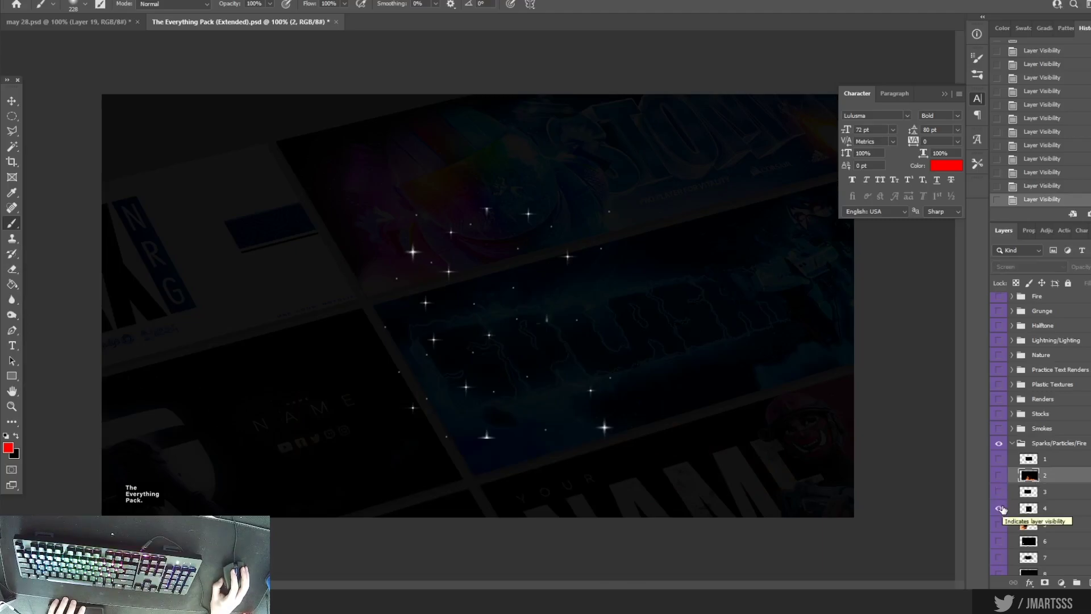
{"action": "left_click", "coordinate": [1001, 508]}
{"action": "left_click", "coordinate": [1000, 526]}
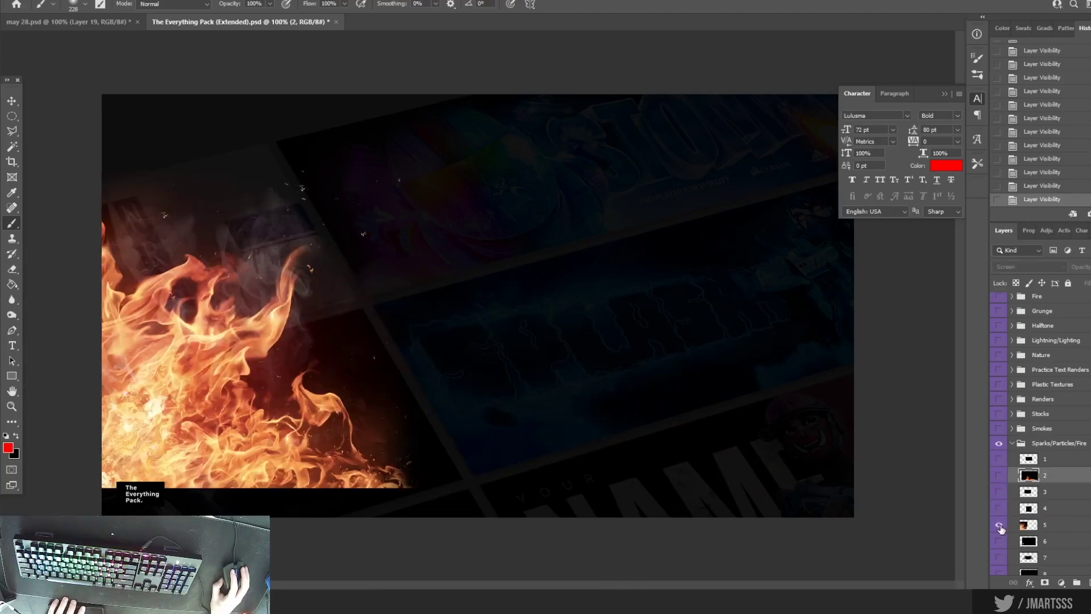
{"action": "left_click", "coordinate": [999, 526]}
{"action": "left_click", "coordinate": [1000, 541]}
{"action": "left_click", "coordinate": [1001, 542]}
{"action": "left_click", "coordinate": [1003, 557]}
{"action": "scroll", "coordinate": [1001, 545], "scroll_direction": "down", "scroll_amount": 1}
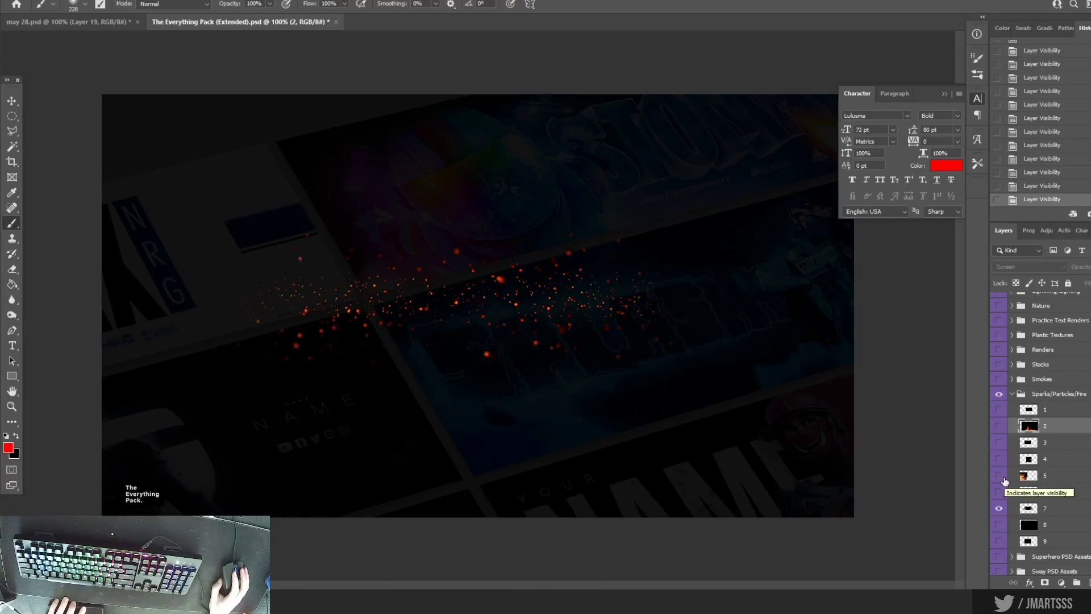
{"action": "left_click", "coordinate": [999, 525], "text": "alt"}
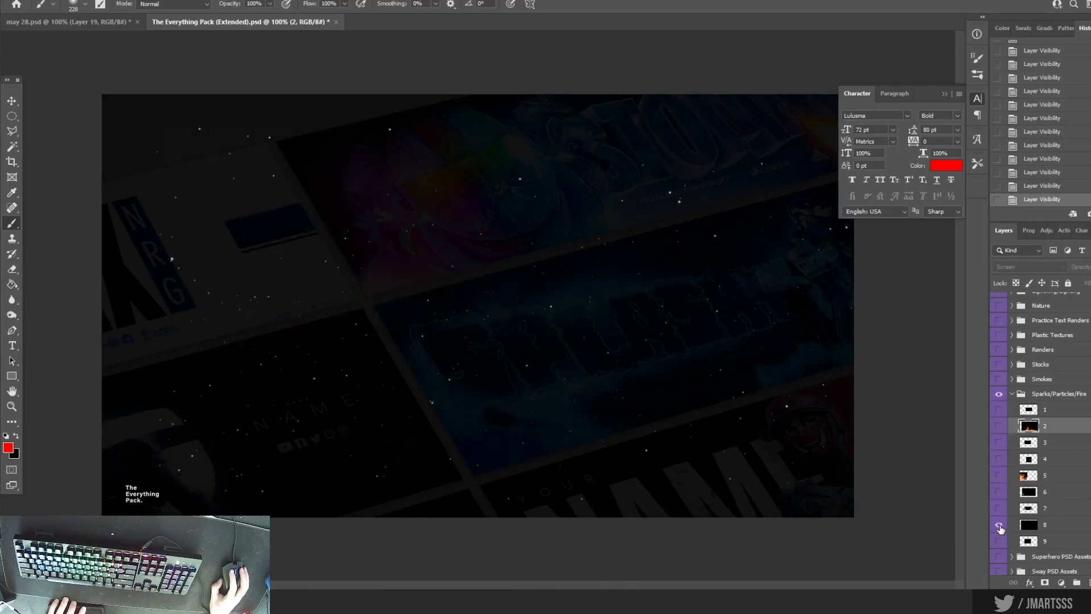
{"action": "left_click", "coordinate": [997, 542], "text": "alt"}
{"action": "left_click", "coordinate": [998, 542]}
- Bring flame layer 2 into may 28.psd above Layer 19 and transform it to burn behind the character's lower body
{"action": "left_click_drag", "start_coordinate": [1043, 430], "coordinate": [410, 541]}
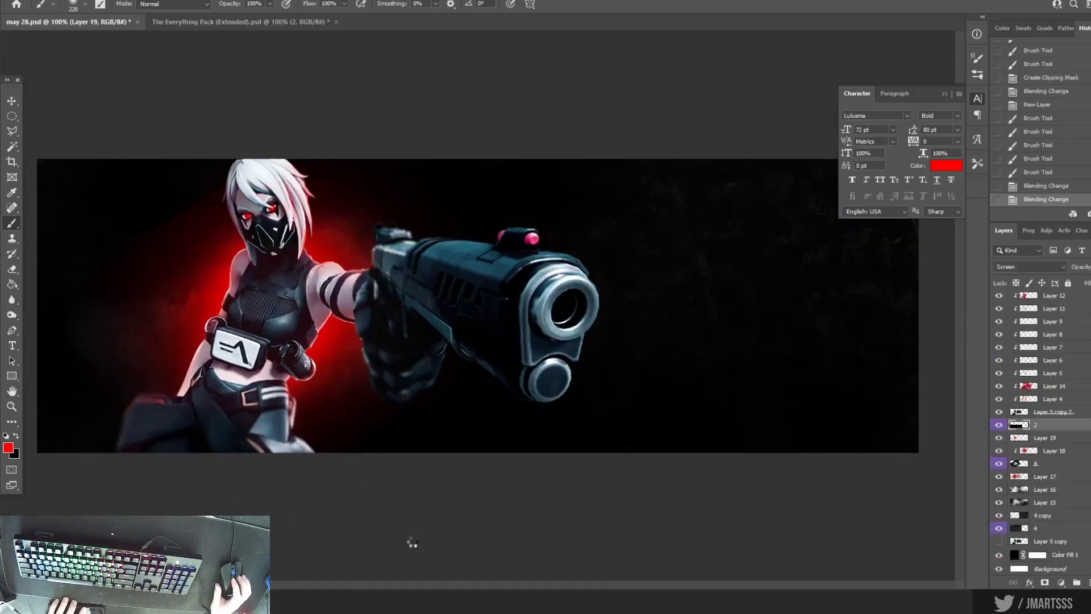
{"action": "left_click_drag", "start_coordinate": [1023, 457], "coordinate": [1040, 497]}
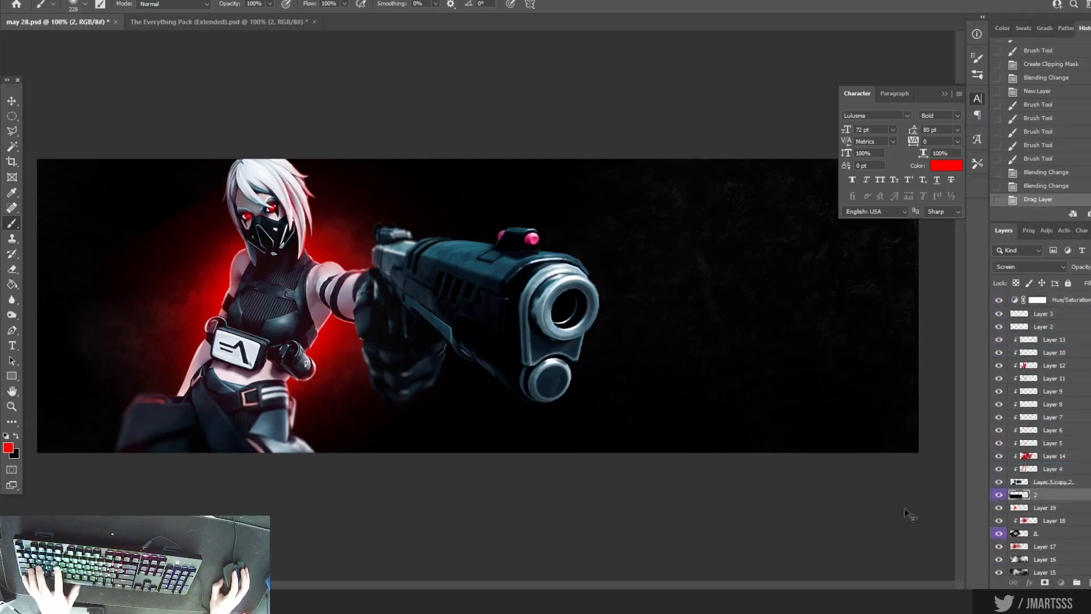
{"action": "key", "text": "ctrl+t"}
{"action": "left_click_drag", "start_coordinate": [335, 423], "coordinate": [275, 223]}
{"action": "left_click_drag", "start_coordinate": [566, 304], "coordinate": [415, 409]}
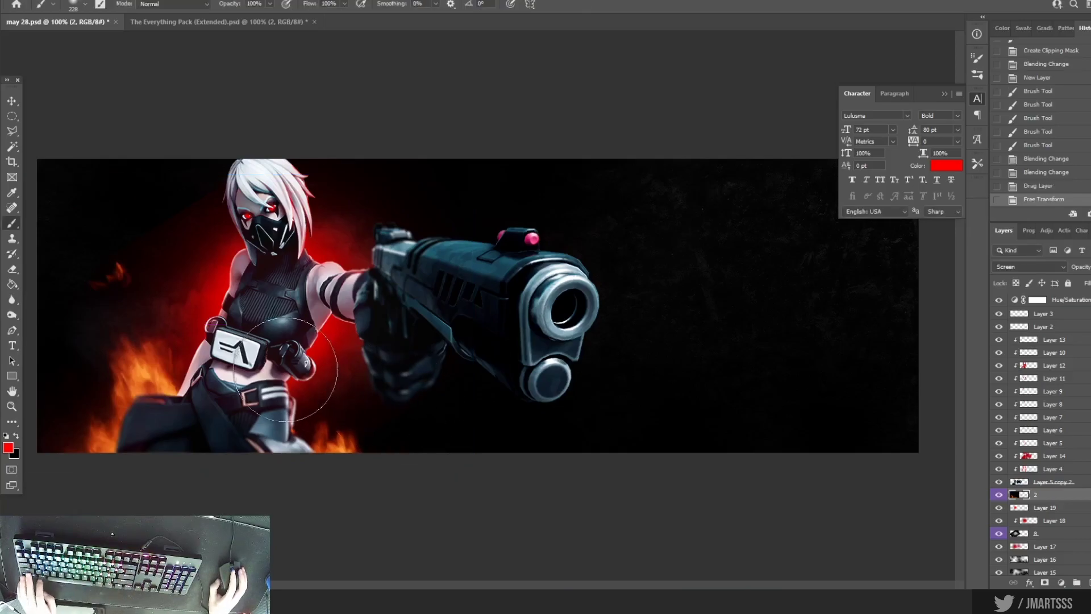
{"action": "key", "text": "Return"}
{"action": "key", "text": "b"}
- Clip a Hue/Saturation adjustment to flame layer 2 and shift its hue from orange to red
{"action": "left_click", "coordinate": [1061, 586]}
{"action": "left_click", "coordinate": [1050, 475]}
{"action": "left_click", "coordinate": [1039, 584]}
{"action": "mouse_move", "coordinate": [1024, 312]}
{"action": "left_mouse_down"}
{"action": "mouse_move", "coordinate": [1007, 312]}
{"action": "mouse_move", "coordinate": [1042, 321]}
{"action": "left_mouse_up"}
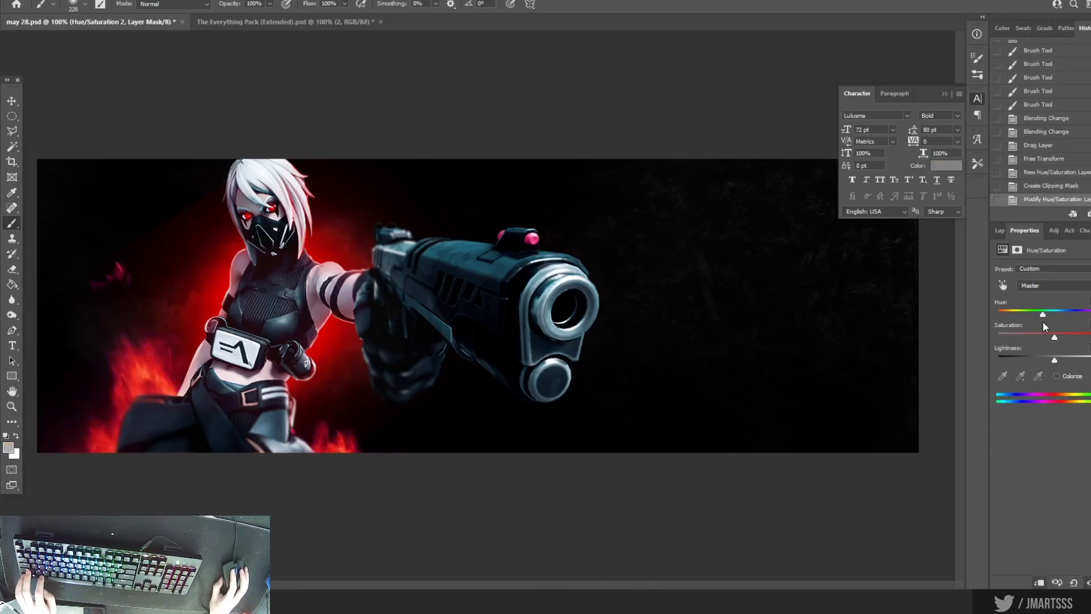
{"action": "left_click", "coordinate": [997, 230]}
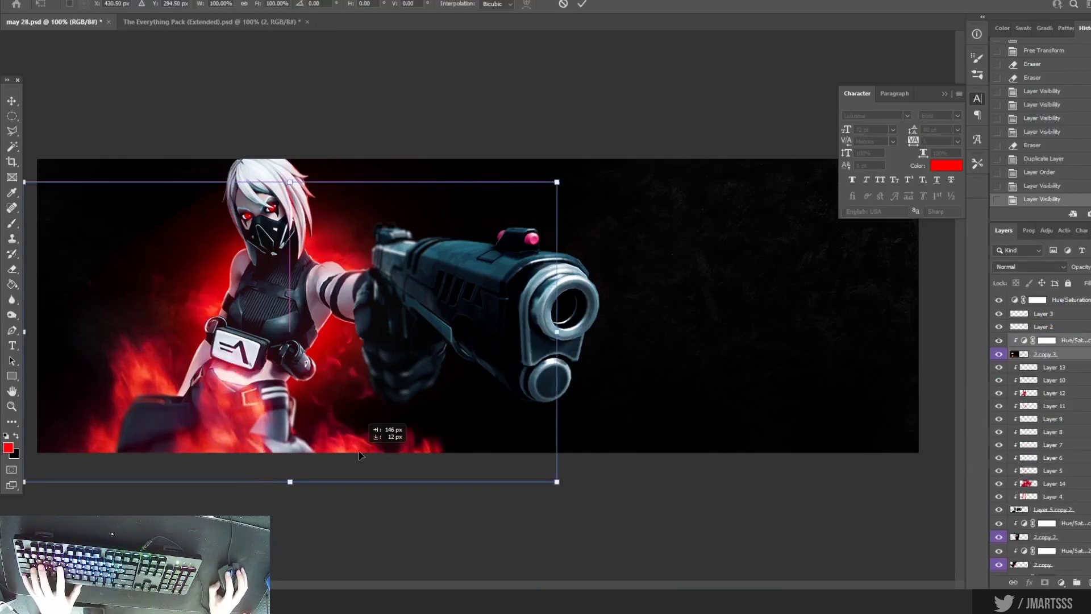
- Free-transform flame layer 2 copy 3 with its Hue/Saturation layer, flipping, rotating and enlarging it to 128.62% across the legs and gun hand
{"action": "left_click_drag", "start_coordinate": [359, 451], "coordinate": [301, 445]}
{"action": "key", "text": "alt+e"}
{"action": "mouse_move", "coordinate": [91, 247]}
{"action": "left_click", "coordinate": [228, 454]}
{"action": "left_click_drag", "start_coordinate": [298, 149], "coordinate": [336, 165]}
{"action": "left_click_drag", "start_coordinate": [321, 356], "coordinate": [403, 369]}
{"action": "left_click_drag", "start_coordinate": [623, 349], "coordinate": [608, 295]}
{"action": "mouse_move", "coordinate": [445, 390]}
{"action": "left_mouse_down"}
{"action": "mouse_move", "coordinate": [451, 341]}
{"action": "mouse_move", "coordinate": [437, 380]}
{"action": "left_mouse_up"}
{"action": "left_click_drag", "start_coordinate": [321, 173], "coordinate": [326, 87]}
{"action": "left_click_drag", "start_coordinate": [386, 323], "coordinate": [353, 320]}
{"action": "key", "text": "Return"}
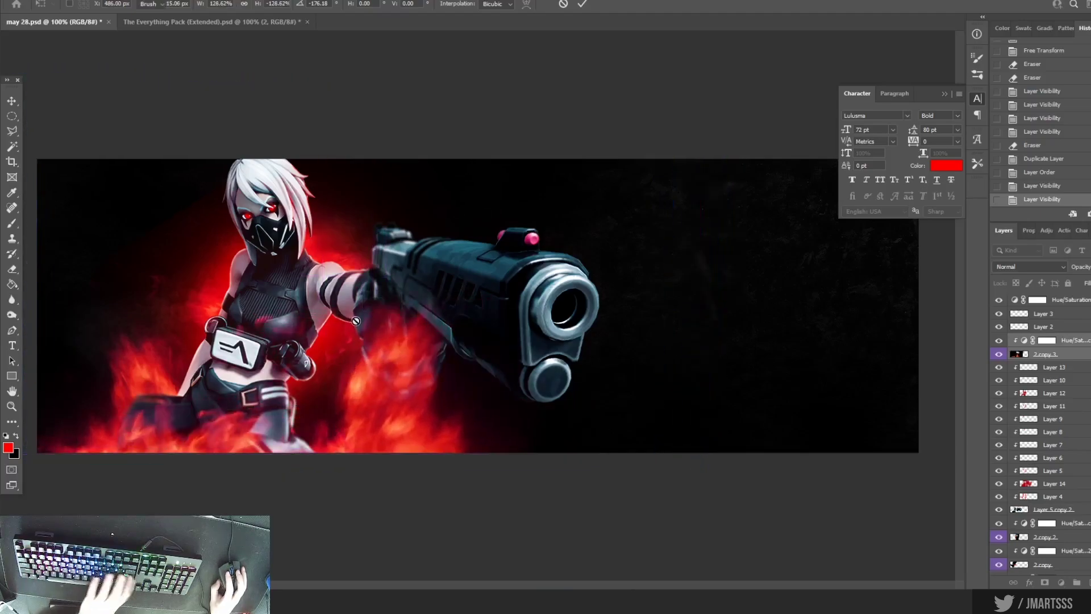
- Erase the flames covering the gun hand on layer 2 copy 3, keeping those along the banner's lower edge
{"action": "key", "text": "e"}
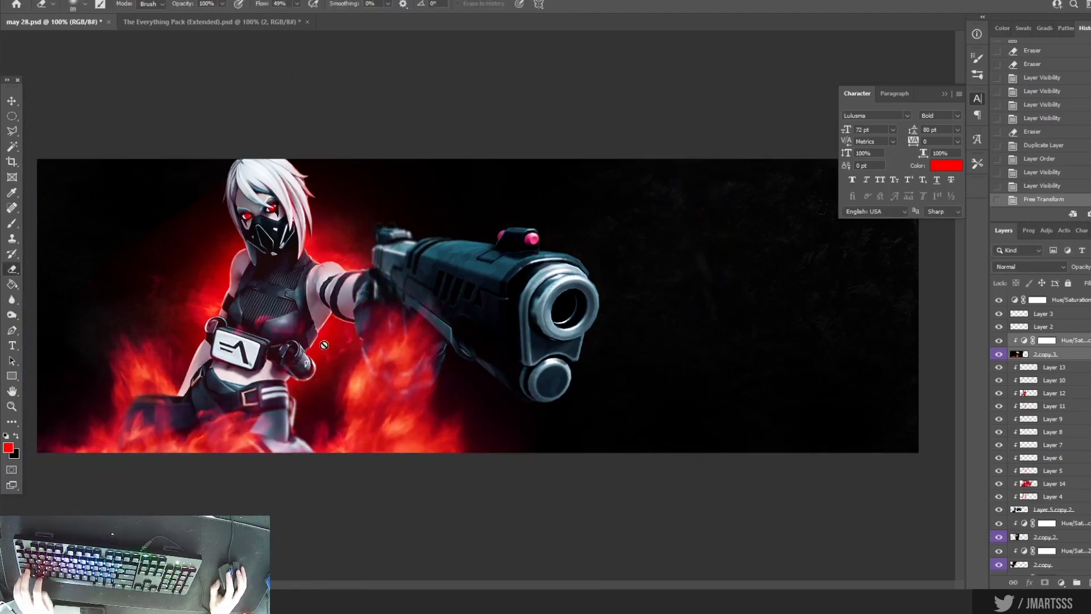
{"action": "left_click", "coordinate": [1038, 356]}
{"action": "mouse_move", "coordinate": [418, 398]}
{"action": "left_mouse_down"}
{"action": "mouse_move", "coordinate": [375, 318]}
{"action": "mouse_move", "coordinate": [437, 352]}
{"action": "mouse_move", "coordinate": [398, 387]}
{"action": "mouse_move", "coordinate": [340, 402]}
{"action": "mouse_move", "coordinate": [462, 448]}
{"action": "mouse_move", "coordinate": [410, 425]}
{"action": "mouse_move", "coordinate": [433, 417]}
{"action": "mouse_move", "coordinate": [372, 439]}
{"action": "left_mouse_up"}
{"action": "mouse_move", "coordinate": [366, 436]}
{"action": "left_mouse_down"}
{"action": "mouse_move", "coordinate": [341, 426]}
{"action": "mouse_move", "coordinate": [380, 439]}
{"action": "left_mouse_up"}
{"action": "left_click_drag", "start_coordinate": [386, 442], "coordinate": [413, 461]}
{"action": "key", "text": "ctrl+minus"}
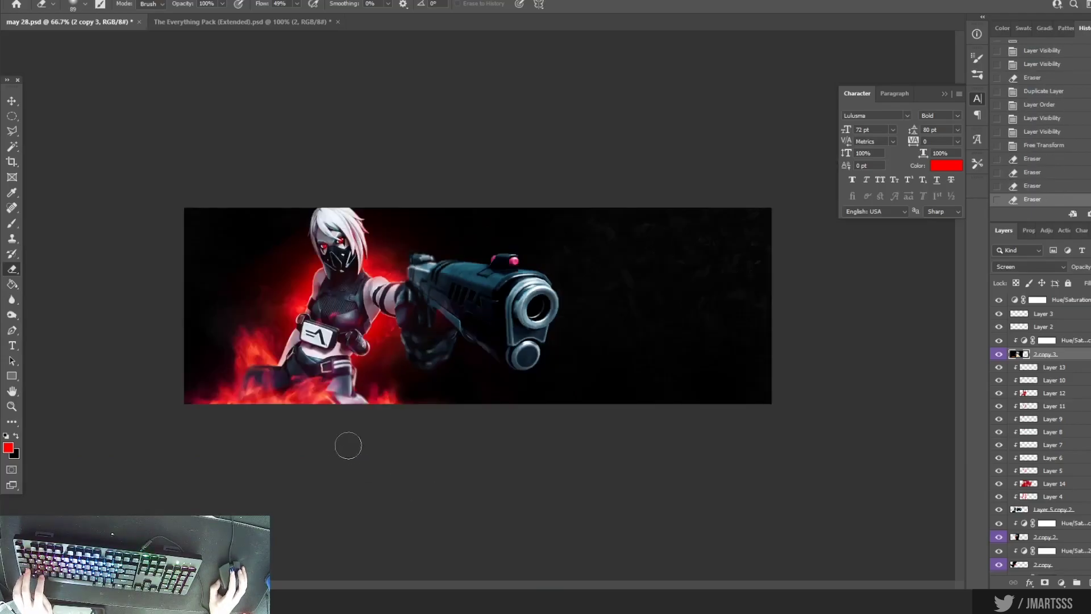
- Duplicate layer 2 copy 3 with its Hue/Saturation layer, then move and rotate the duplicate so its flames run beneath the gun
{"action": "left_click", "coordinate": [1068, 342]}
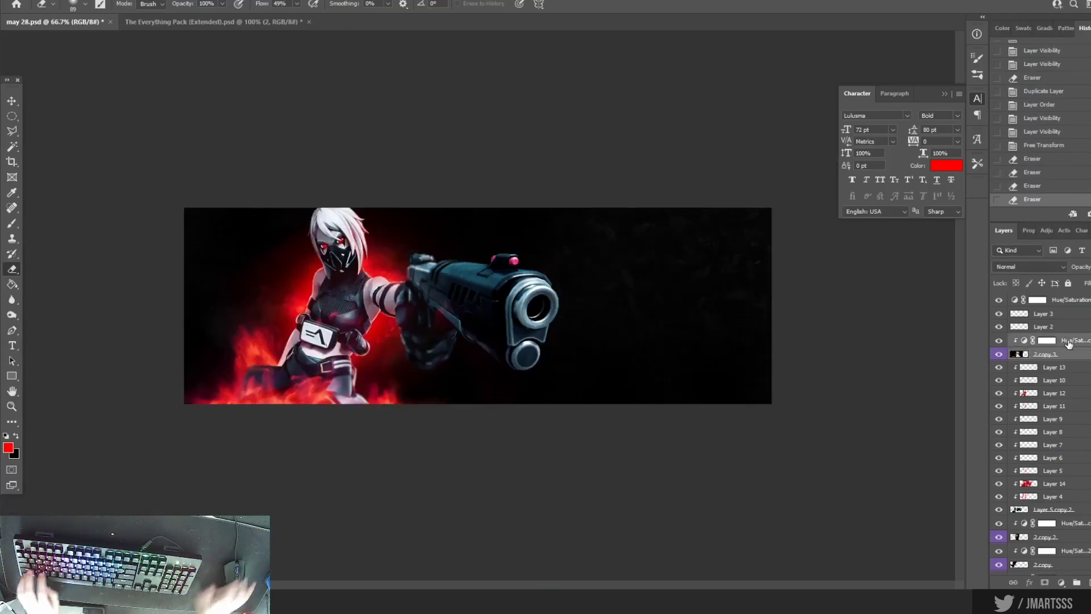
{"action": "key", "text": "ctrl+j"}
{"action": "key", "text": "ctrl+t"}
{"action": "left_click_drag", "start_coordinate": [323, 378], "coordinate": [354, 382]}
{"action": "left_click_drag", "start_coordinate": [670, 307], "coordinate": [657, 215]}
{"action": "left_click_drag", "start_coordinate": [512, 357], "coordinate": [461, 346]}
{"action": "key", "text": "Return"}
{"action": "key", "text": "e"}
- Erase the excess flames beneath the gun and over the arm on layer 2 copy 4, and over the torso on 2 copy 3
{"action": "left_click", "coordinate": [1057, 354]}
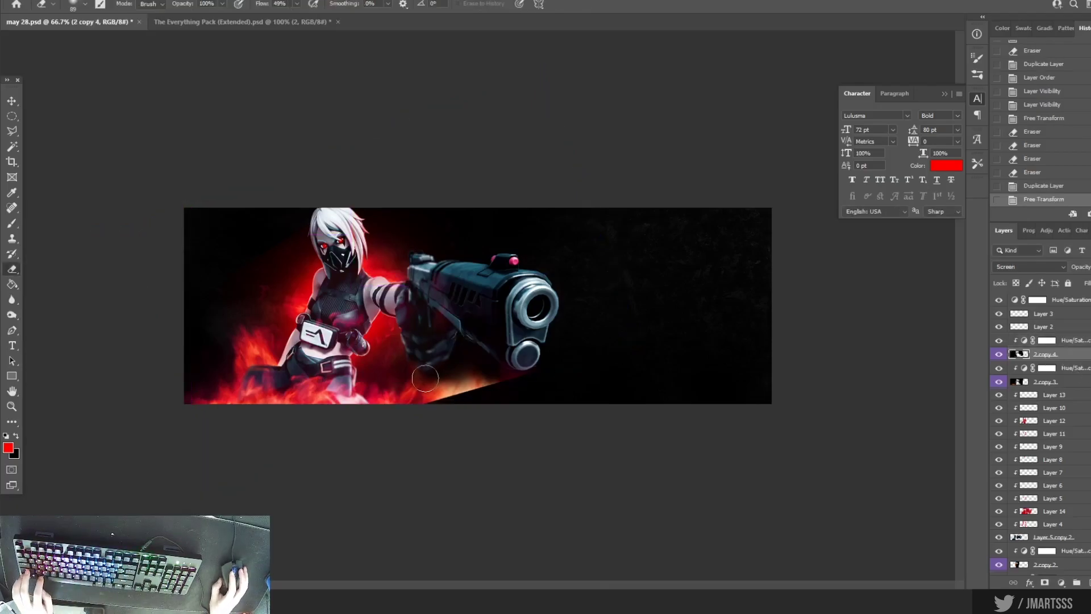
{"action": "mouse_move", "coordinate": [473, 381]}
{"action": "left_mouse_down"}
{"action": "mouse_move", "coordinate": [527, 350]}
{"action": "mouse_move", "coordinate": [443, 362]}
{"action": "mouse_move", "coordinate": [396, 352]}
{"action": "mouse_move", "coordinate": [375, 328]}
{"action": "mouse_move", "coordinate": [435, 413]}
{"action": "mouse_move", "coordinate": [398, 371]}
{"action": "mouse_move", "coordinate": [408, 394]}
{"action": "mouse_move", "coordinate": [374, 381]}
{"action": "left_mouse_up"}
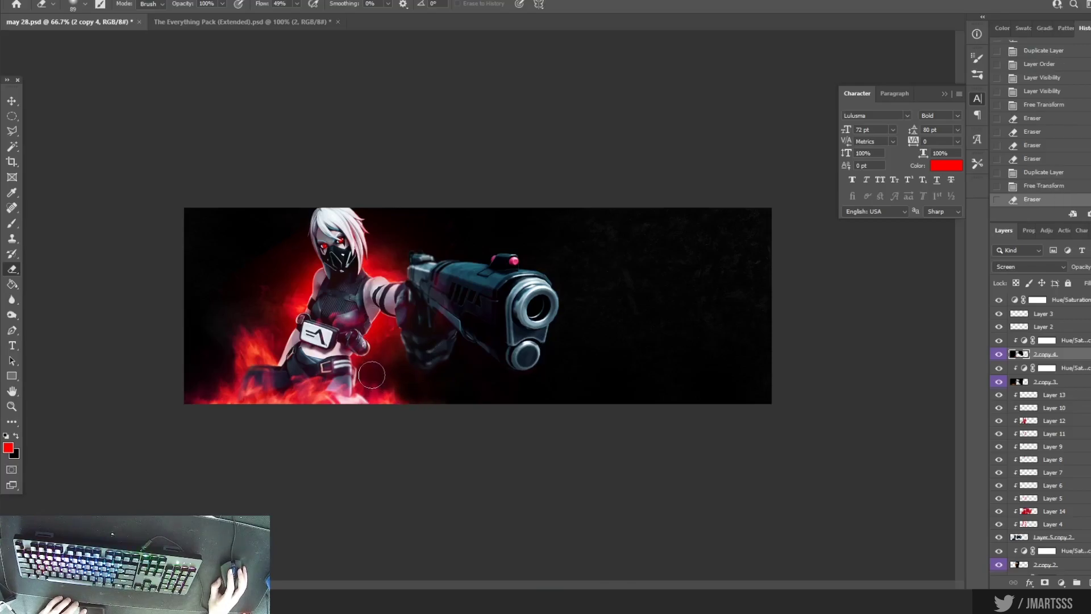
{"action": "mouse_move", "coordinate": [353, 332]}
{"action": "left_mouse_down"}
{"action": "mouse_move", "coordinate": [355, 307]}
{"action": "mouse_move", "coordinate": [317, 313]}
{"action": "mouse_move", "coordinate": [356, 310]}
{"action": "left_mouse_up"}
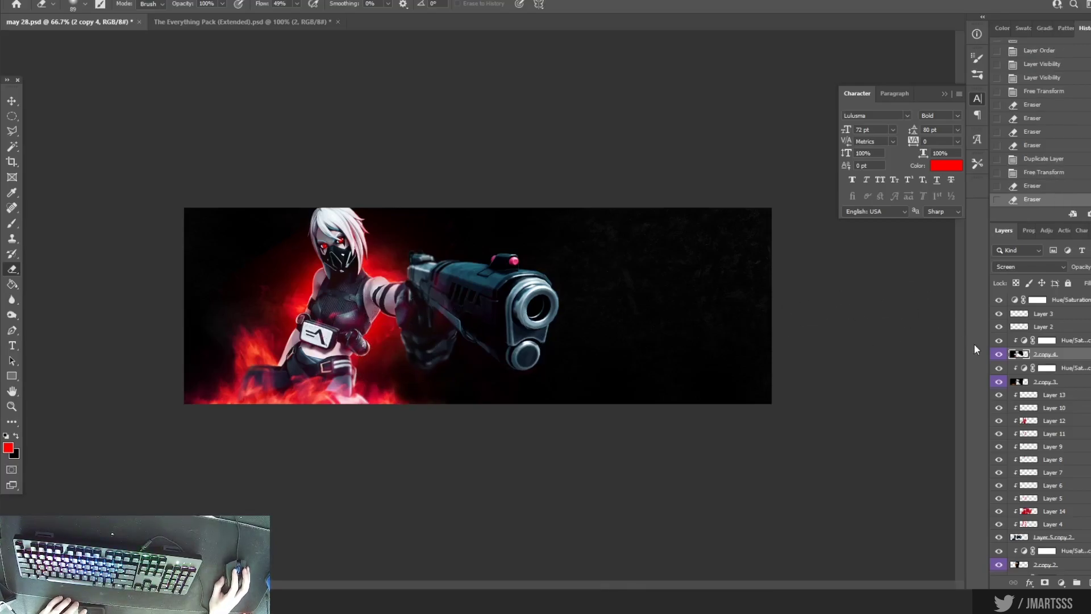
{"action": "left_click", "coordinate": [995, 355]}
{"action": "left_click", "coordinate": [995, 354]}
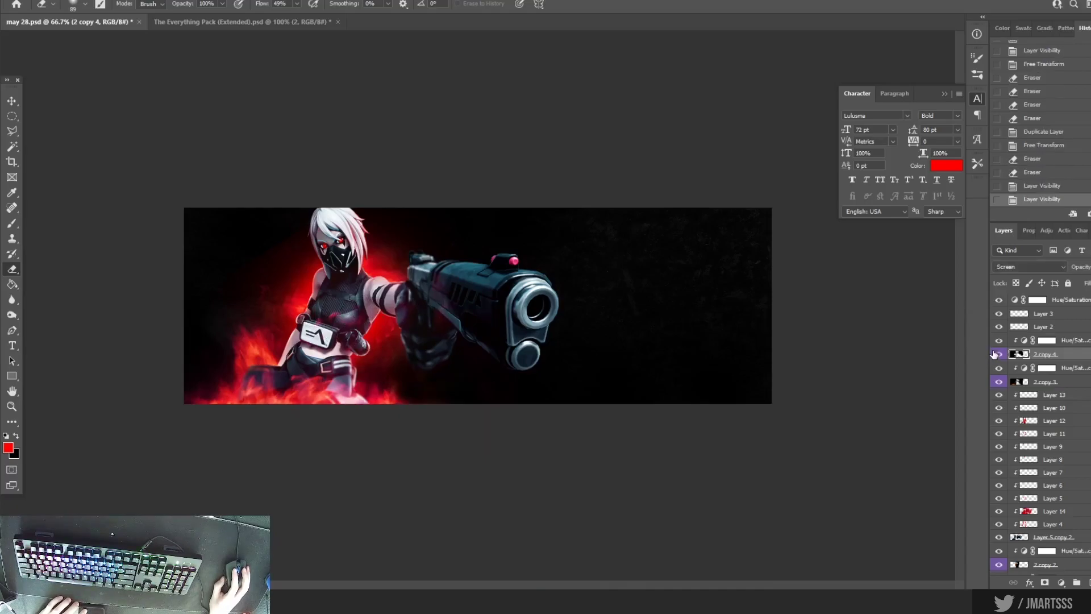
{"action": "mouse_move", "coordinate": [422, 290]}
{"action": "left_mouse_down"}
{"action": "mouse_move", "coordinate": [447, 331]}
{"action": "mouse_move", "coordinate": [405, 319]}
{"action": "left_mouse_up"}
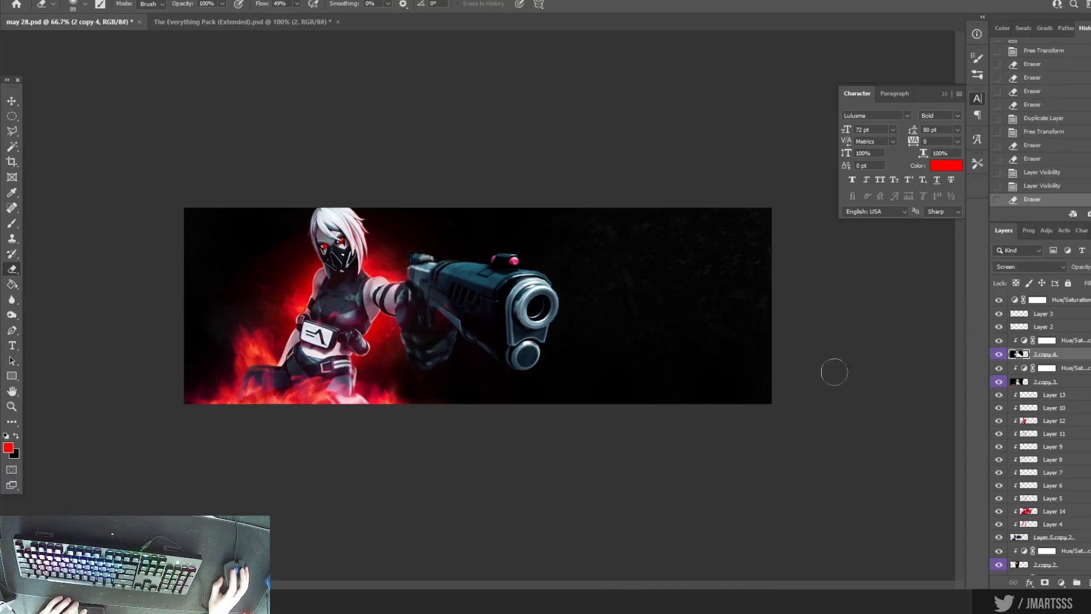
{"action": "left_click", "coordinate": [1022, 381]}
{"action": "left_click_drag", "start_coordinate": [321, 318], "coordinate": [372, 323]}
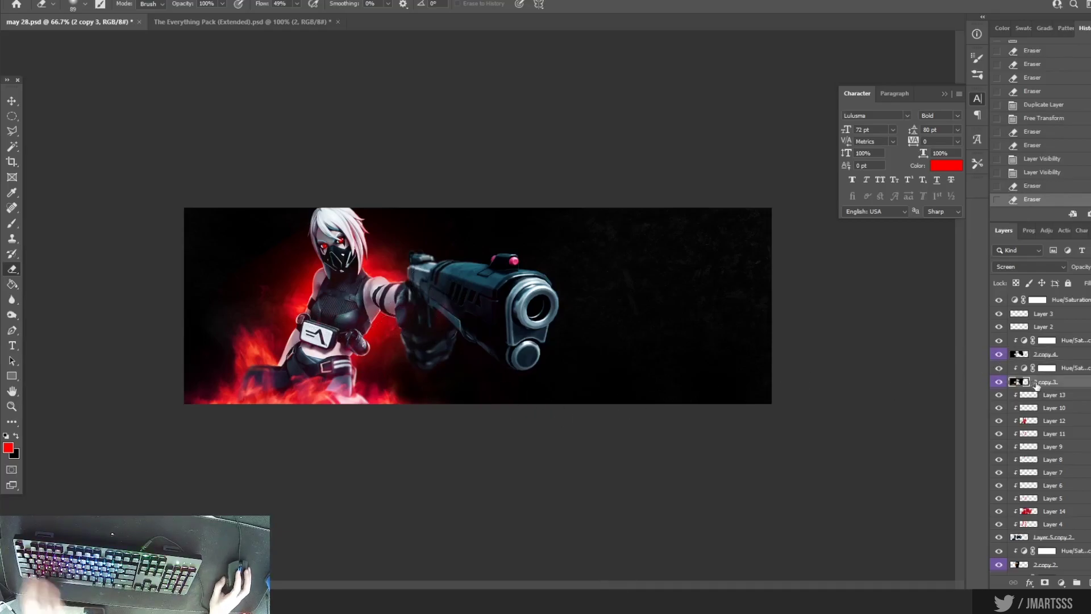
- Add a new layer above Layer 13 clipped to the character and set the foreground colour to red ff0000
{"action": "left_click", "coordinate": [1043, 402]}
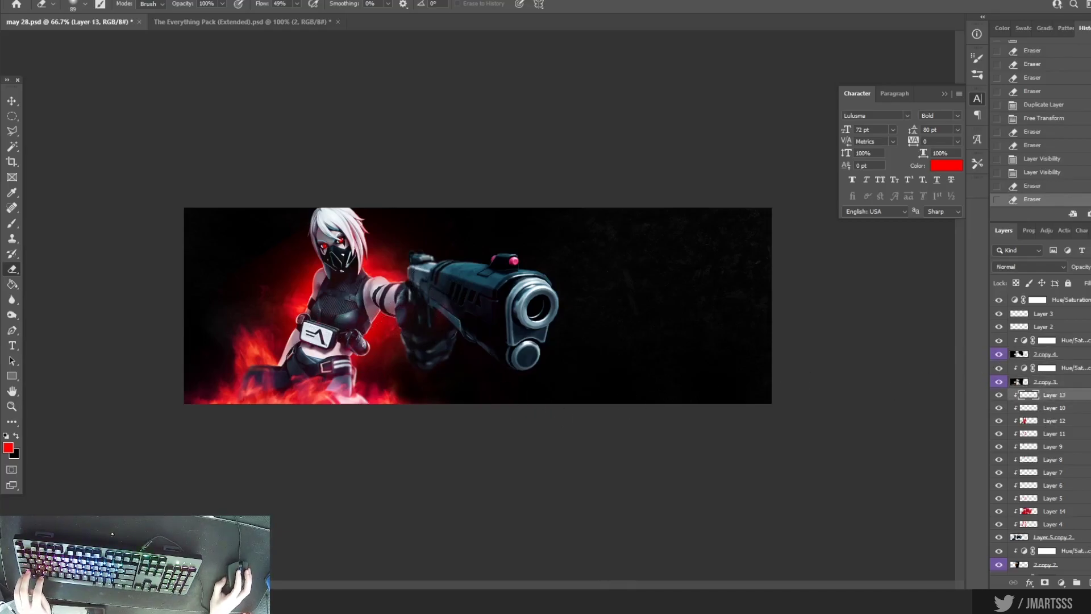
{"action": "left_click", "coordinate": [1085, 582]}
{"action": "key", "text": "ctrl+alt+g"}
{"action": "scroll", "coordinate": [282, 320], "scroll_direction": "up", "scroll_amount": 2}
{"action": "scroll", "coordinate": [282, 320], "scroll_direction": "down", "scroll_amount": 1}
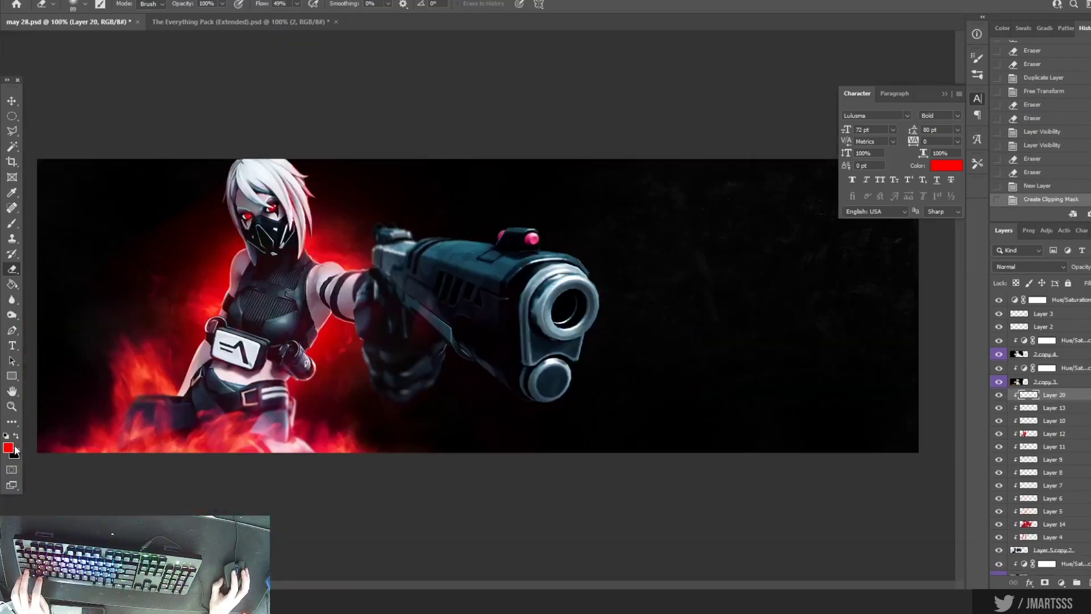
{"action": "left_click", "coordinate": [9, 448]}
{"action": "left_click", "coordinate": [746, 382]}
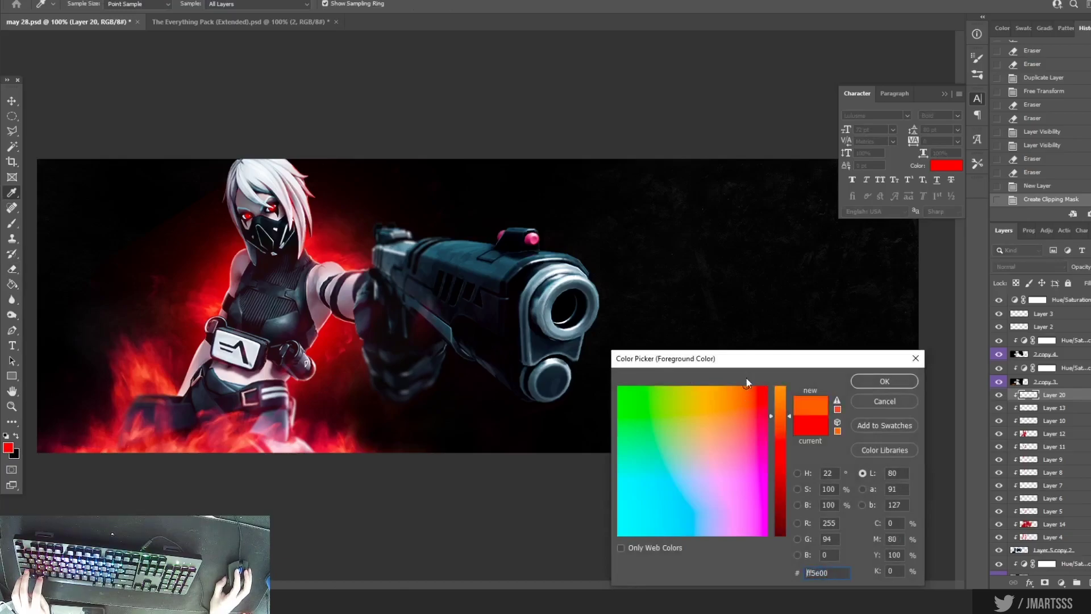
{"action": "left_click_drag", "start_coordinate": [743, 382], "coordinate": [759, 382]}
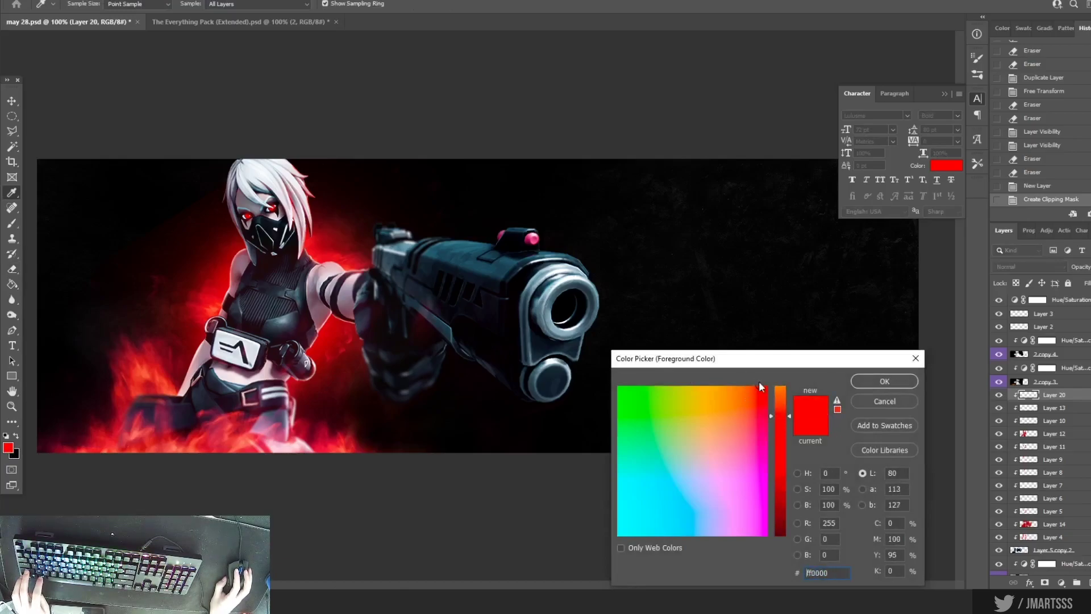
{"action": "left_click", "coordinate": [883, 381]}
- Paint soft red over the character's legs, hips and lower waist on the new clipped layer
{"action": "key", "text": "e"}
{"action": "left_click", "coordinate": [81, 6]}
{"action": "left_click", "coordinate": [112, 42]}
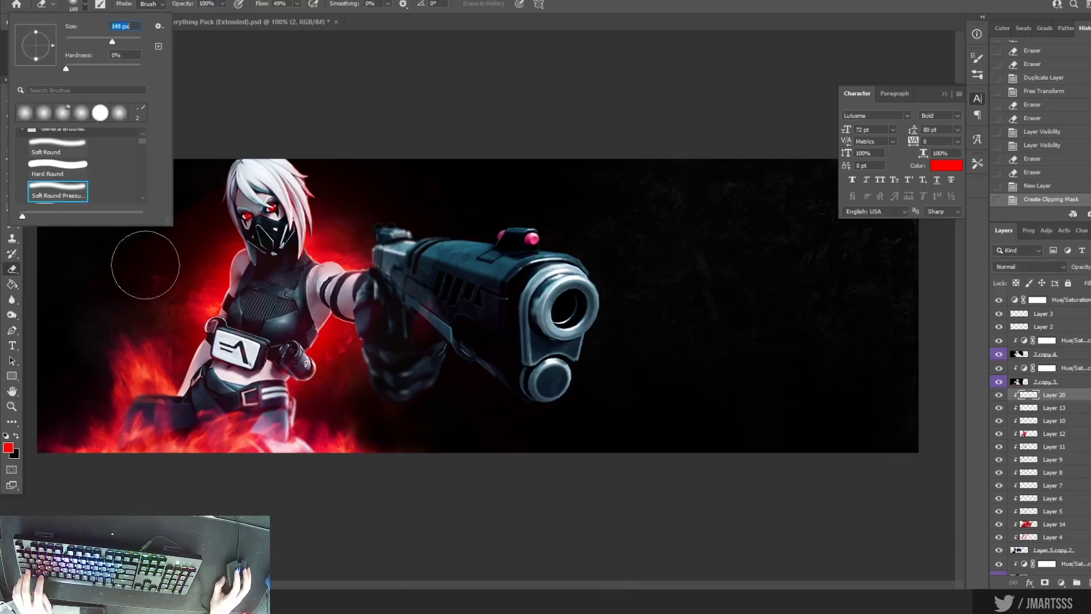
{"action": "left_click", "coordinate": [166, 441]}
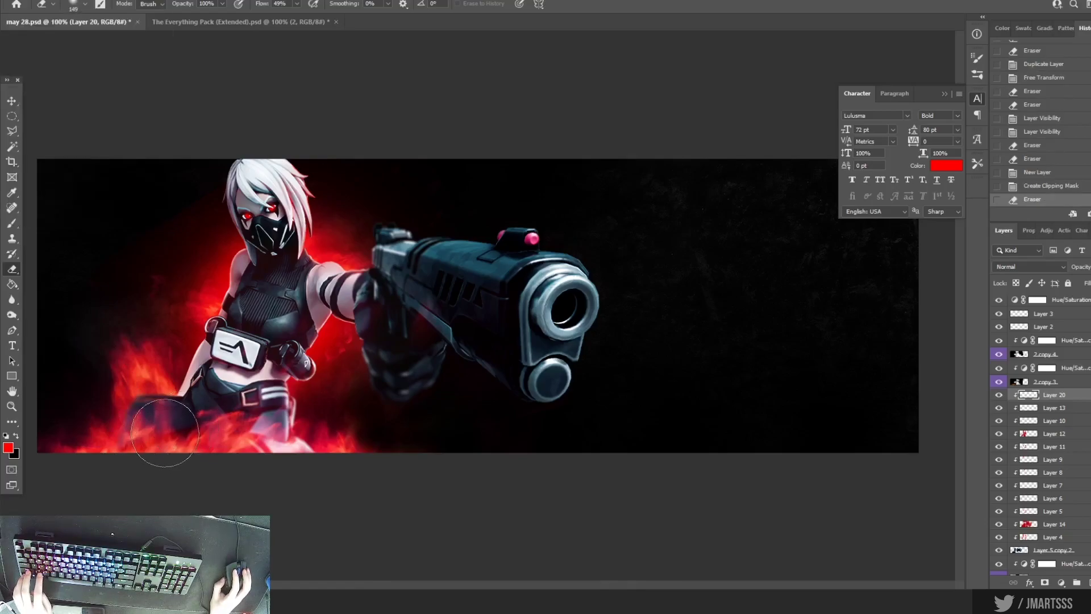
{"action": "key", "text": "b"}
{"action": "left_click_drag", "start_coordinate": [171, 426], "coordinate": [228, 423]}
{"action": "left_click", "coordinate": [284, 438]}
{"action": "left_click", "coordinate": [274, 424]}
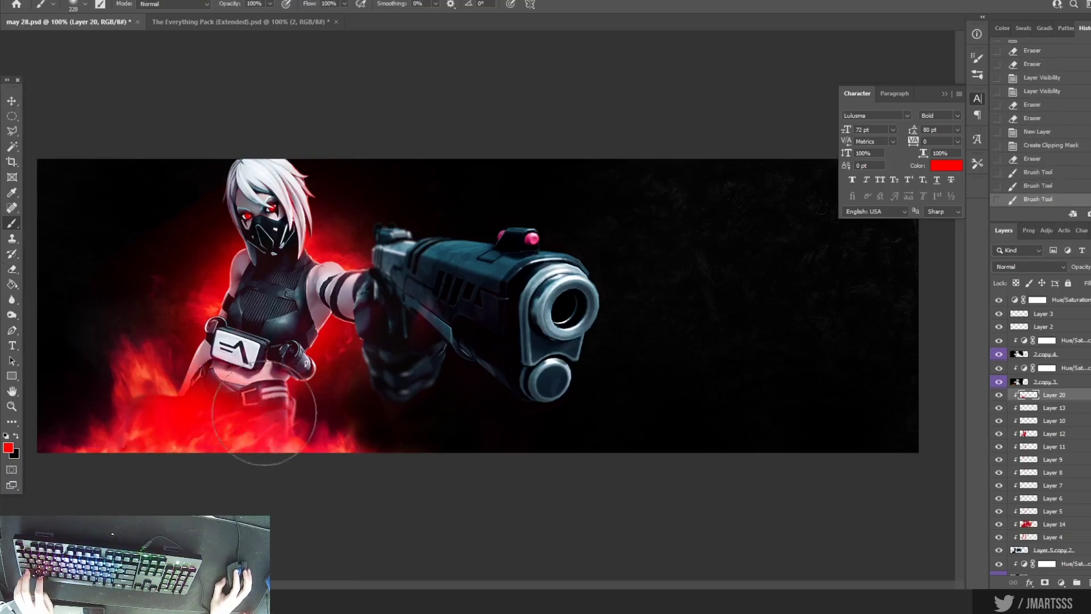
{"action": "left_click", "coordinate": [270, 378]}
{"action": "left_click", "coordinate": [170, 415]}
{"action": "left_click", "coordinate": [149, 437]}
{"action": "left_click", "coordinate": [136, 426]}
{"action": "left_click", "coordinate": [156, 386]}
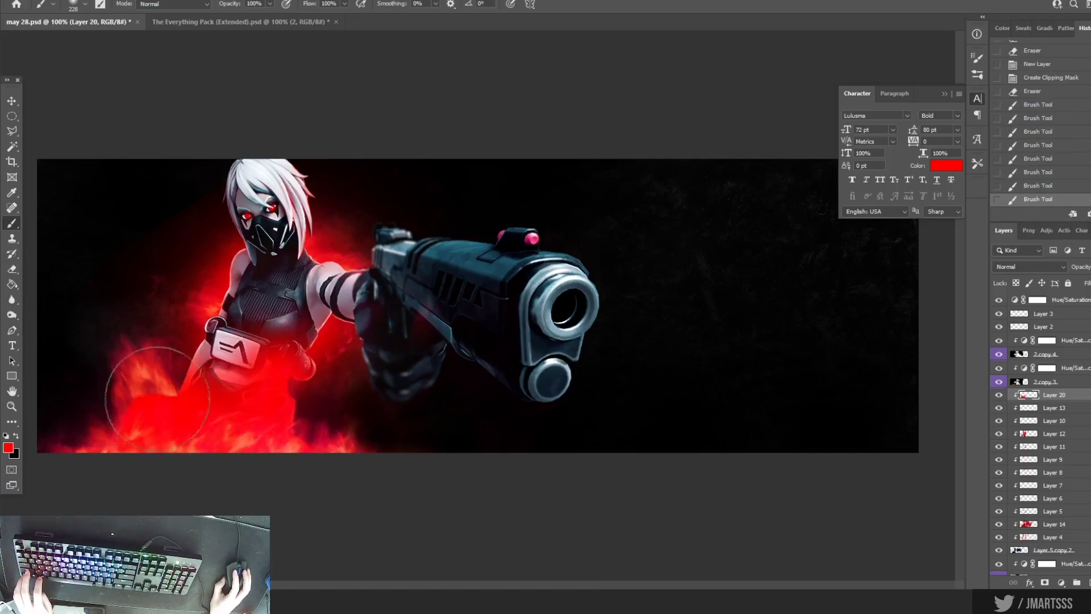
- Set Layer 20's blend mode to Soft Light and brush red over the canister at the character's waist
{"action": "left_click", "coordinate": [1004, 266]}
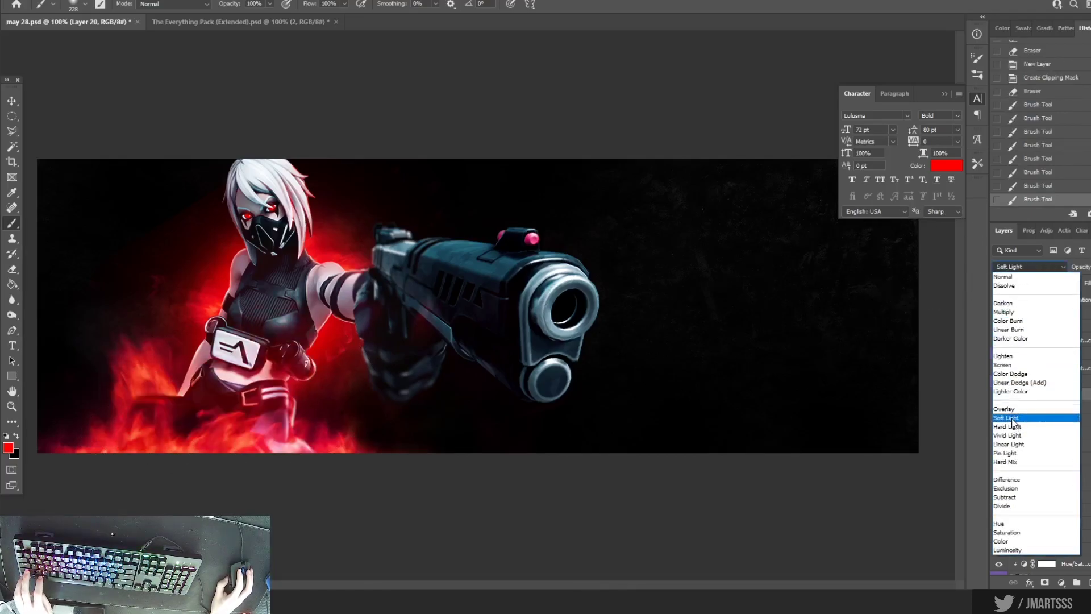
{"action": "left_click", "coordinate": [1011, 421]}
{"action": "mouse_move", "coordinate": [324, 375]}
{"action": "left_mouse_down"}
{"action": "mouse_move", "coordinate": [352, 352]}
{"action": "mouse_move", "coordinate": [308, 360]}
{"action": "left_mouse_up"}
{"action": "key", "text": "ctrl+z"}
{"action": "key", "text": "ctrl+shift+z"}
{"action": "key", "text": "ctrl+z"}
{"action": "key", "text": "ctrl+shift+z"}
{"action": "key", "text": "ctrl+z"}
{"action": "key", "text": "ctrl+shift+z"}
- Brush more red over the character's side, thighs and belt area on Layer 20
{"action": "left_click_drag", "start_coordinate": [365, 339], "coordinate": [347, 357]}
{"action": "scroll", "coordinate": [384, 467], "scroll_direction": "down", "scroll_amount": 1}
{"action": "left_click_drag", "start_coordinate": [245, 359], "coordinate": [272, 360]}
{"action": "left_click", "coordinate": [273, 366]}
{"action": "left_click", "coordinate": [334, 367]}
{"action": "left_click", "coordinate": [326, 356]}
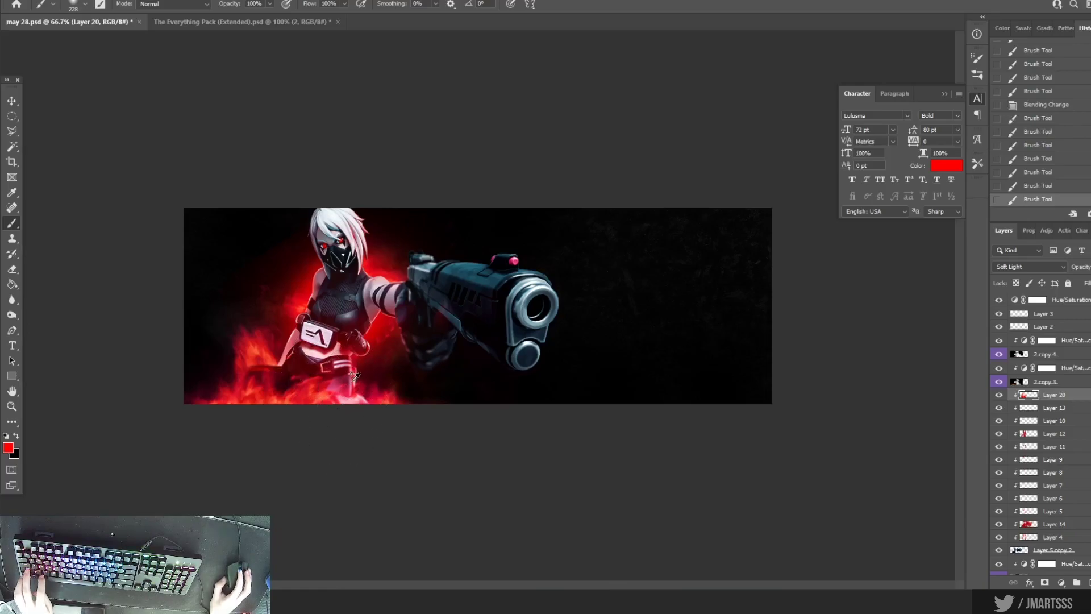
- Add a clipped Soft Light layer of red tint above Layer 20, compare it on and off, and adjust its opacity
{"action": "key", "text": "ctrl+plus"}
{"action": "key", "text": "ctrl+shift+alt+n"}
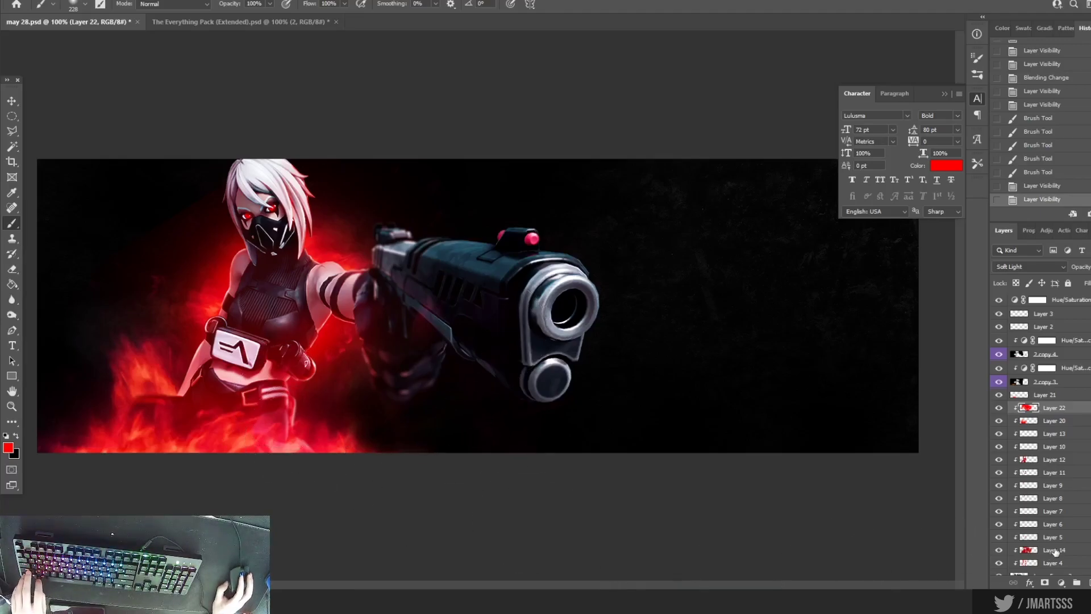
{"action": "left_click", "coordinate": [999, 409]}
{"action": "left_click", "coordinate": [998, 409]}
{"action": "left_click", "coordinate": [999, 409]}
{"action": "left_click", "coordinate": [999, 409]}
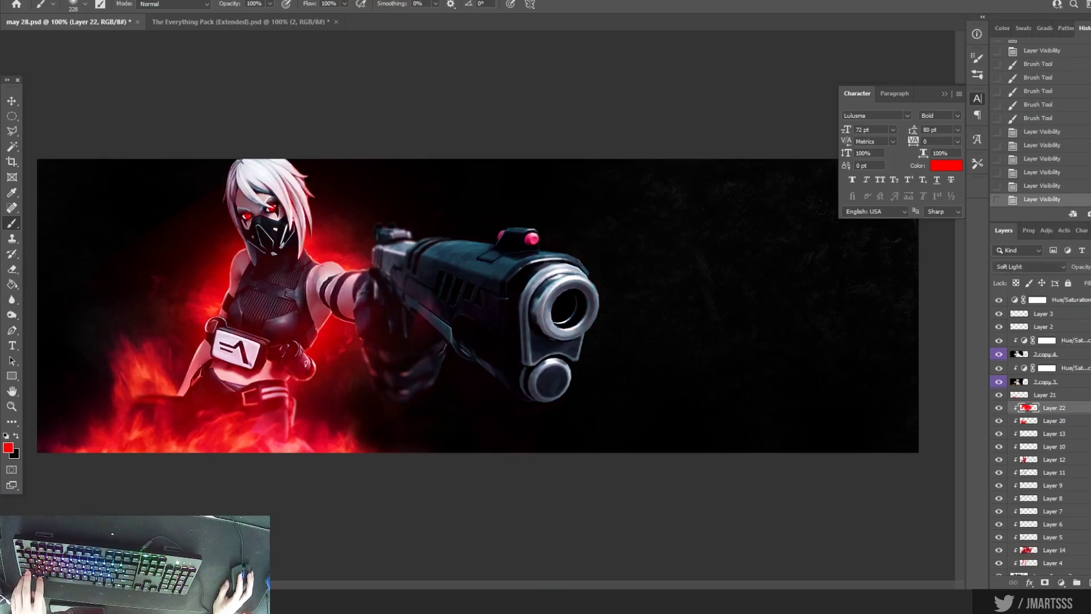
{"action": "left_click_drag", "start_coordinate": [1060, 262], "coordinate": [1060, 262]}
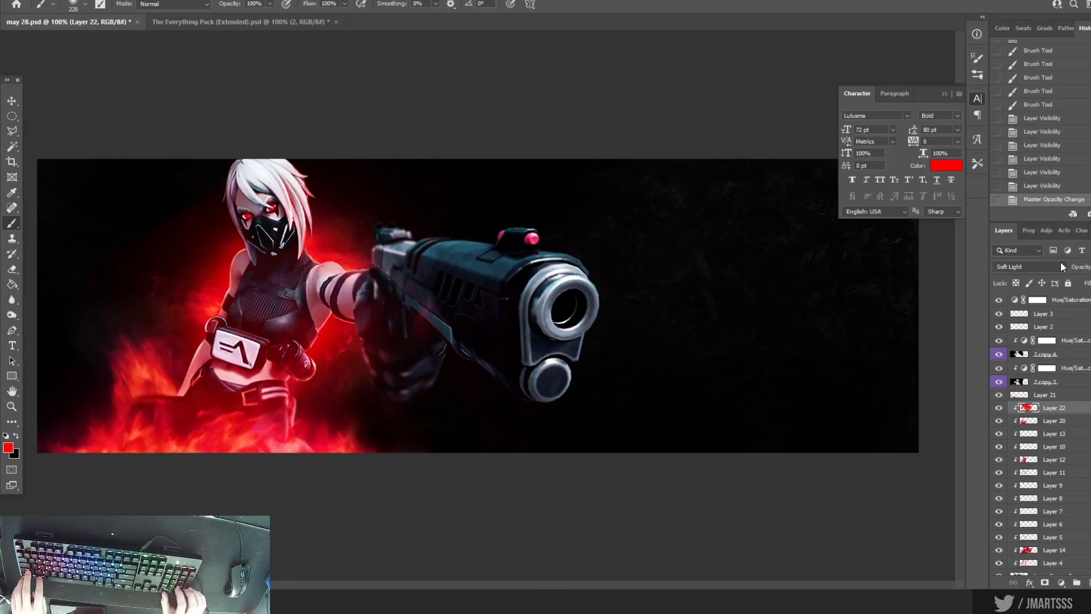
- Erase the red tint over the character's torso and waist on Layer 22, and save the banner
{"action": "left_click", "coordinate": [265, 300]}
{"action": "key", "text": "e"}
{"action": "mouse_move", "coordinate": [271, 301]}
{"action": "left_mouse_down"}
{"action": "mouse_move", "coordinate": [359, 282]}
{"action": "mouse_move", "coordinate": [278, 285]}
{"action": "mouse_move", "coordinate": [313, 372]}
{"action": "left_mouse_up"}
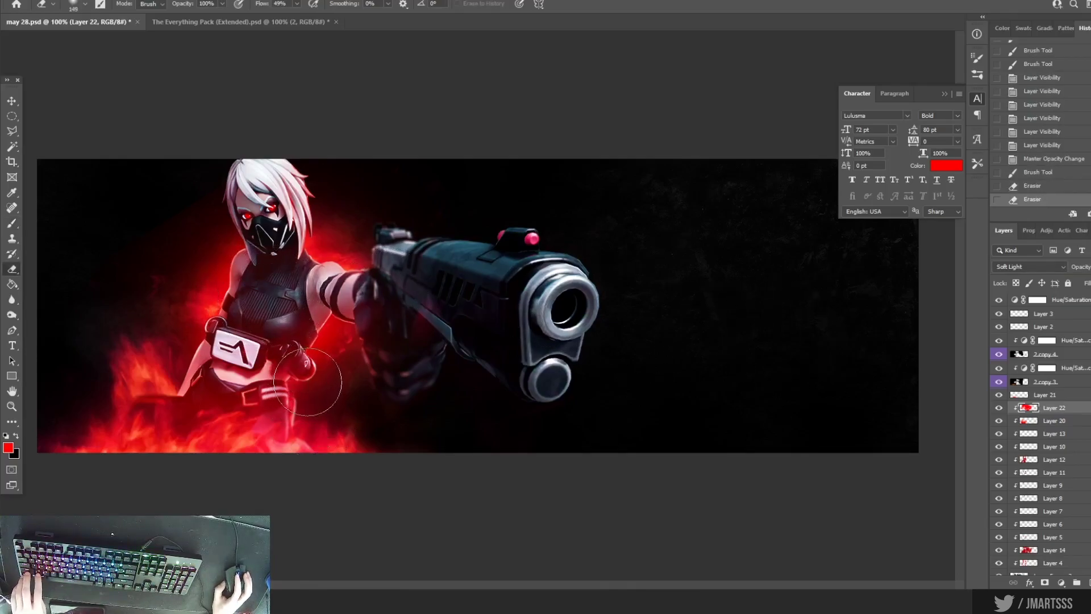
{"action": "left_click", "coordinate": [259, 352]}
{"action": "scroll", "coordinate": [384, 380], "scroll_direction": "down", "scroll_amount": 1}
{"action": "scroll", "coordinate": [384, 381], "scroll_direction": "up", "scroll_amount": 1}
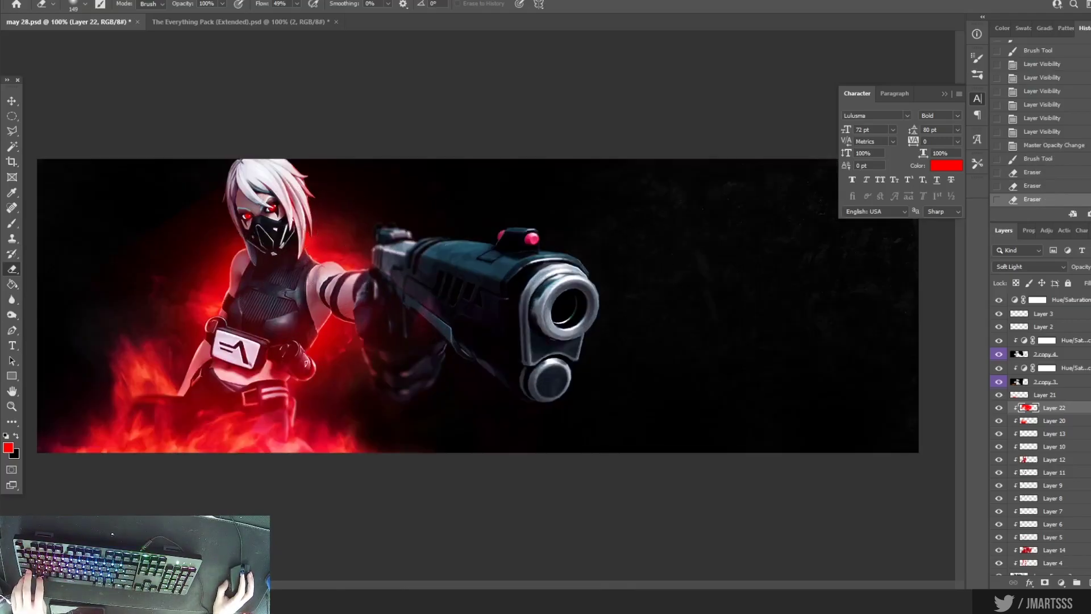
{"action": "scroll", "coordinate": [146, 324], "scroll_direction": "down", "scroll_amount": 1}
{"action": "scroll", "coordinate": [180, 295], "scroll_direction": "up", "scroll_amount": 1}
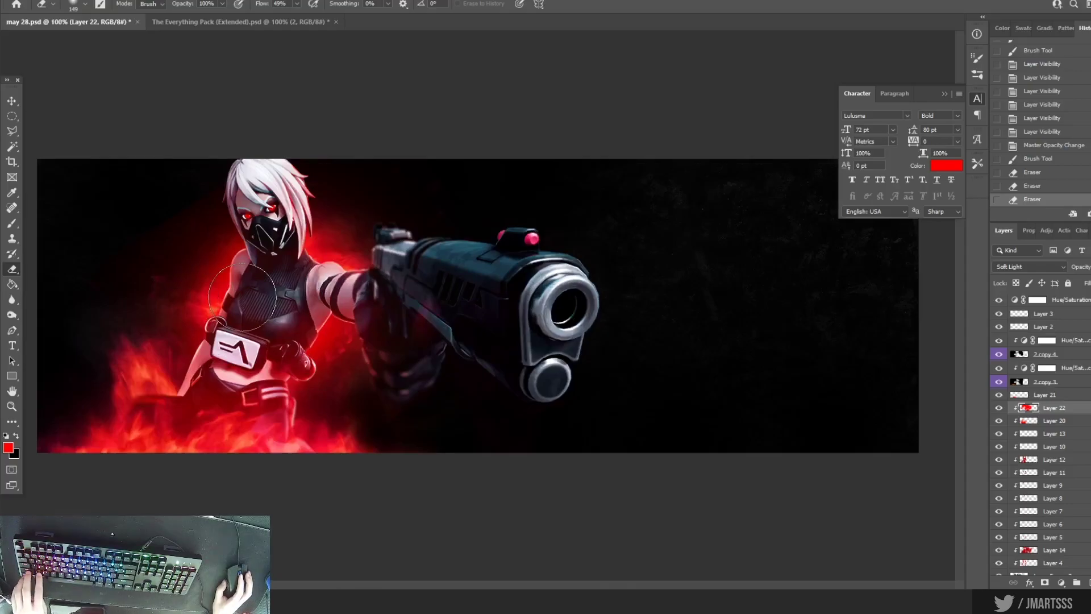
{"action": "key", "text": "ctrl+s"}
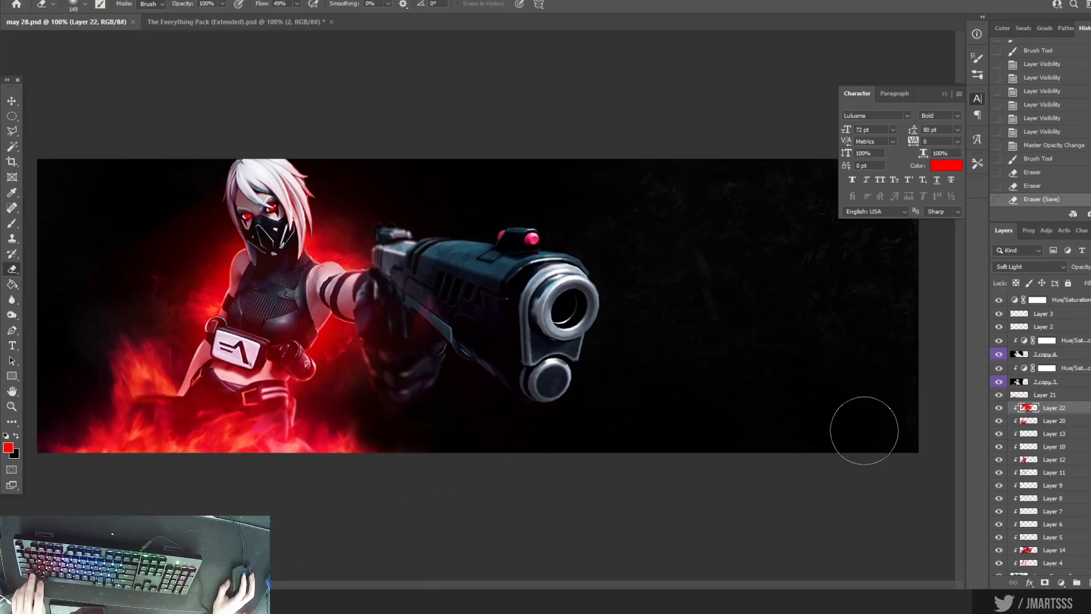
- Add a new layer clipped above Layer 22 and sample the near-white hair colour as the foreground colour
{"action": "key", "text": "ctrl+shift+alt+n"}
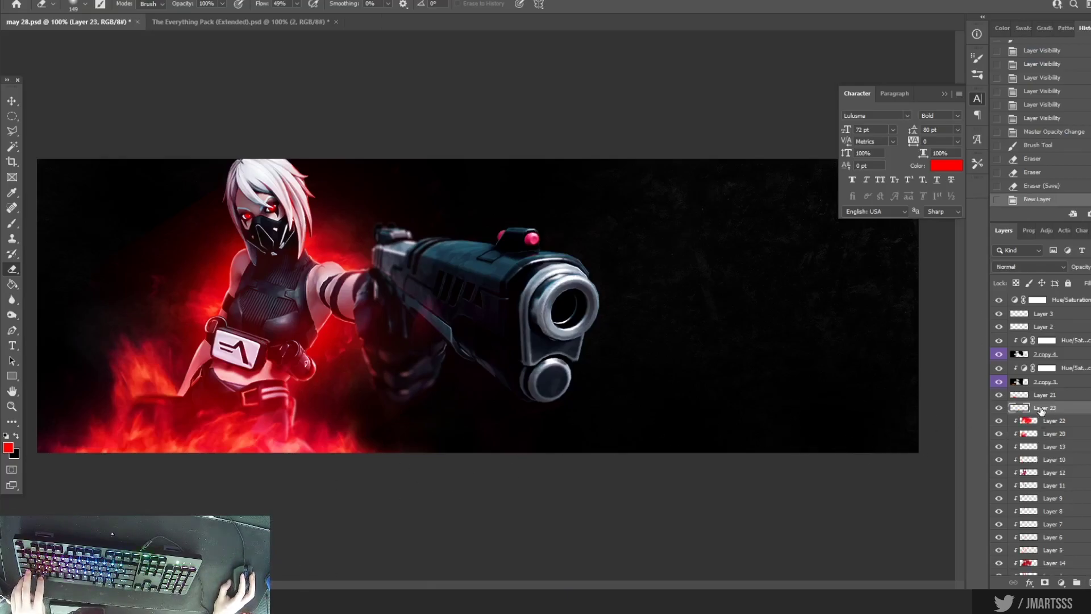
{"action": "key", "text": "ctrl+alt+g"}
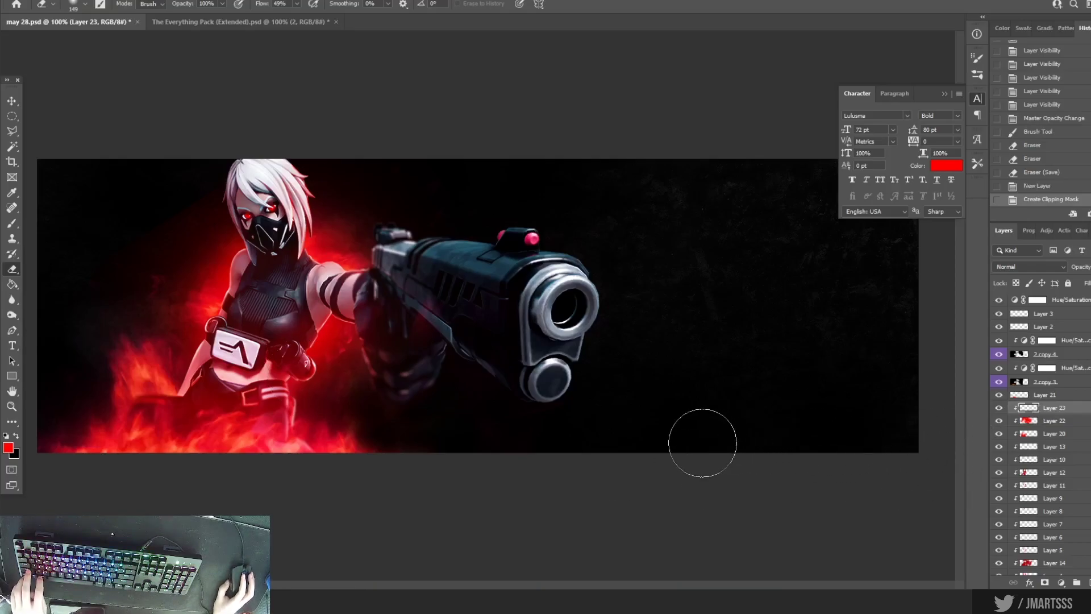
{"action": "left_click", "coordinate": [16, 435]}
{"action": "left_click", "coordinate": [8, 447]}
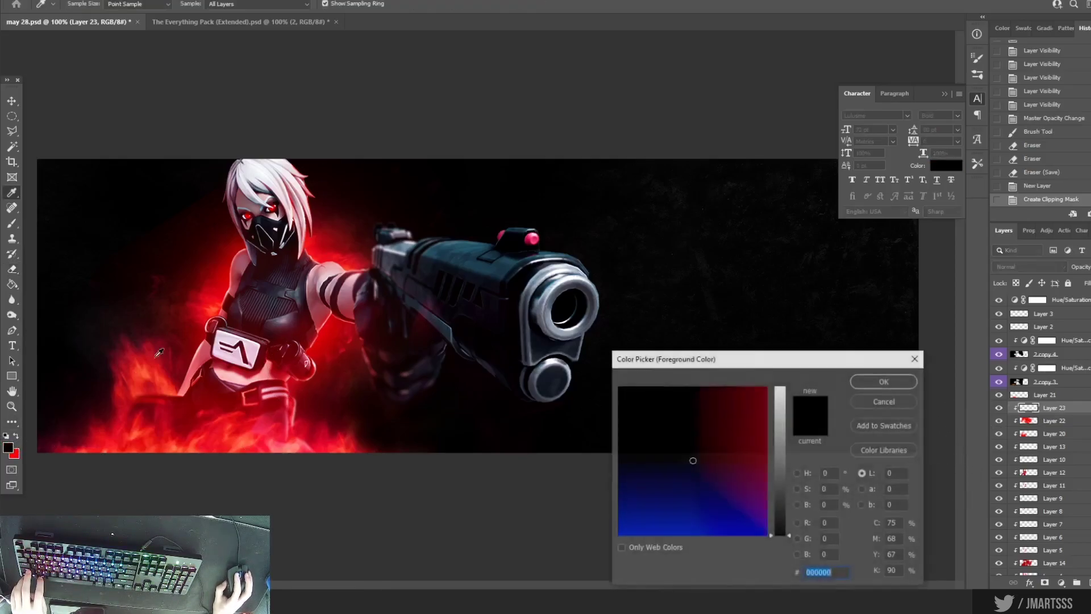
{"action": "left_click", "coordinate": [257, 165]}
{"action": "left_click", "coordinate": [859, 382]}
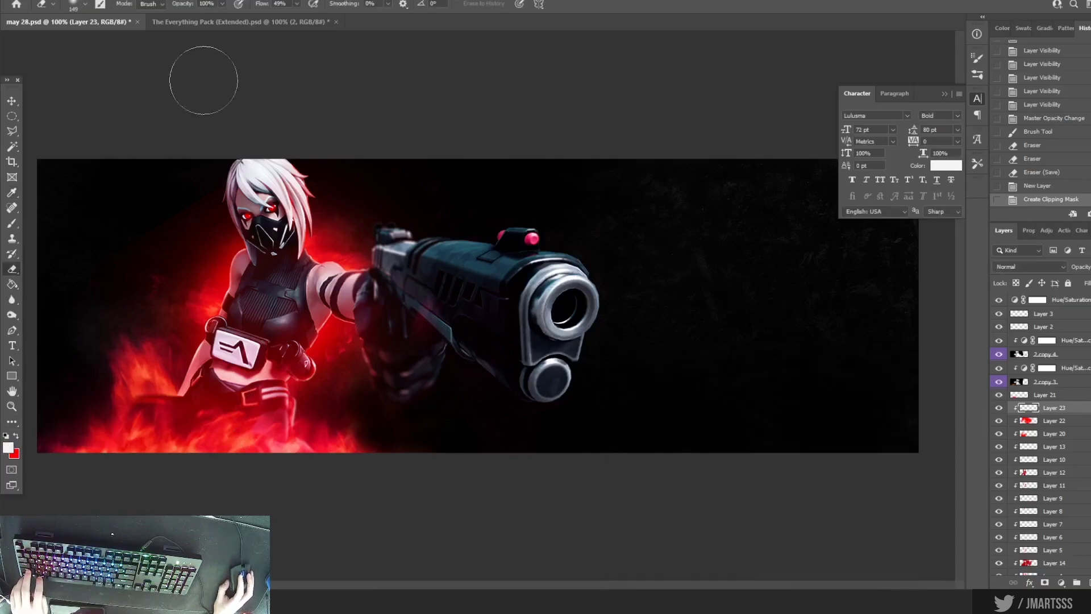
{"action": "left_click", "coordinate": [74, 4]}
{"action": "left_click", "coordinate": [188, 339]}
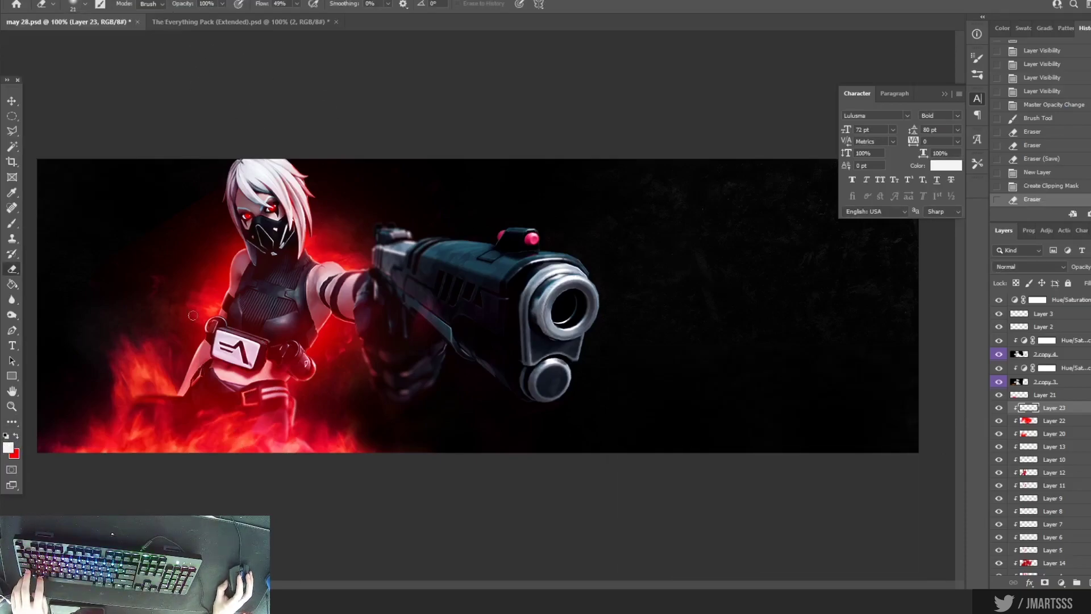
{"action": "scroll", "coordinate": [188, 339], "scroll_direction": "up", "scroll_amount": 3}
{"action": "left_click_drag", "start_coordinate": [284, 300], "coordinate": [293, 265]}
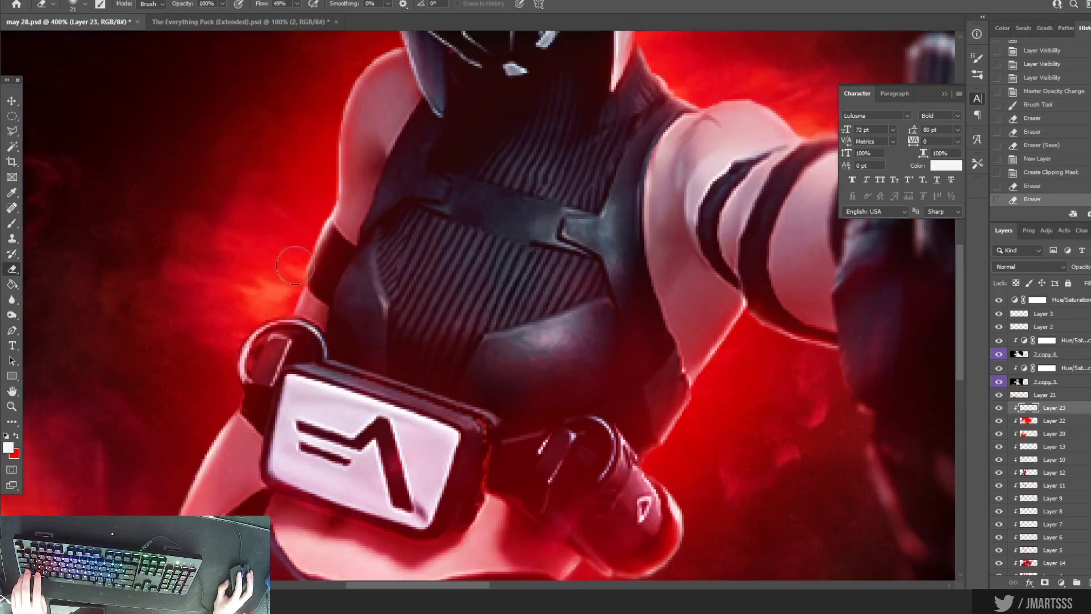
- Paint a near-white rim highlight along the outer edge of the lowered arm and its shoulder with a 12 px brush
{"action": "key", "text": "b"}
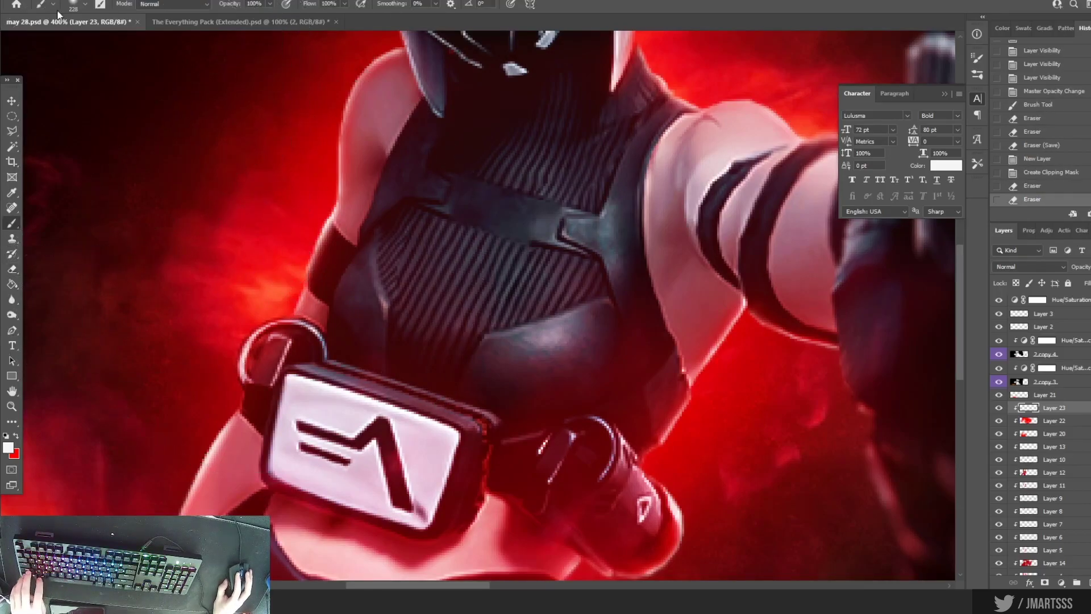
{"action": "left_click", "coordinate": [77, 10]}
{"action": "left_click_drag", "start_coordinate": [74, 43], "coordinate": [73, 43]}
{"action": "left_click_drag", "start_coordinate": [283, 316], "coordinate": [290, 290]}
{"action": "key", "text": "ctrl+z"}
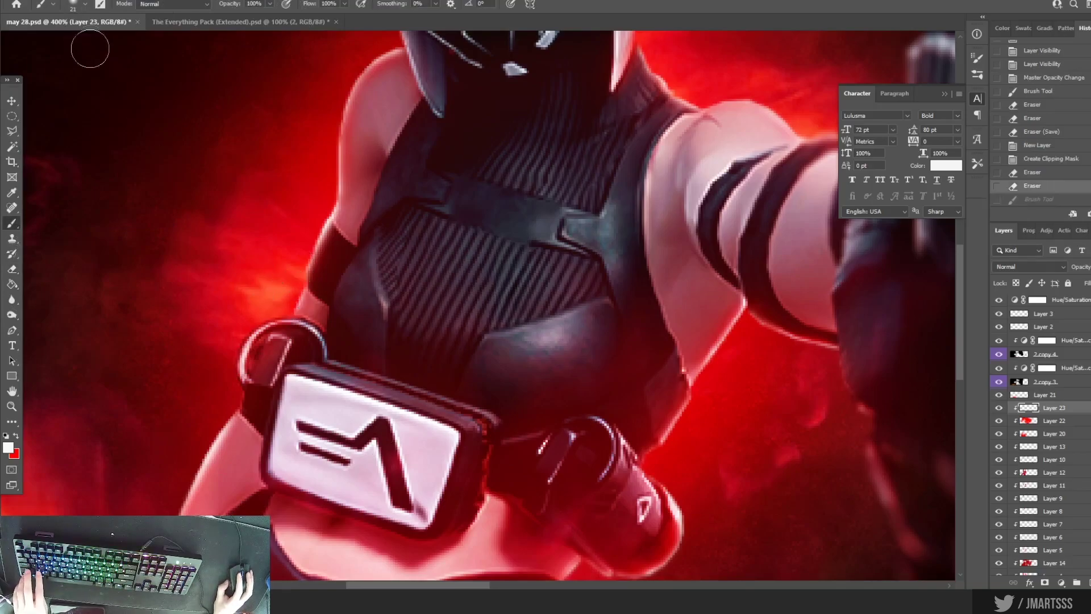
{"action": "left_click", "coordinate": [83, 10]}
{"action": "left_click", "coordinate": [292, 307]}
{"action": "mouse_move", "coordinate": [295, 304]}
{"action": "left_mouse_down"}
{"action": "mouse_move", "coordinate": [330, 187]}
{"action": "mouse_move", "coordinate": [342, 101]}
{"action": "mouse_move", "coordinate": [384, 41]}
{"action": "left_mouse_up"}
{"action": "scroll", "coordinate": [377, 66], "scroll_direction": "down", "scroll_amount": 2}
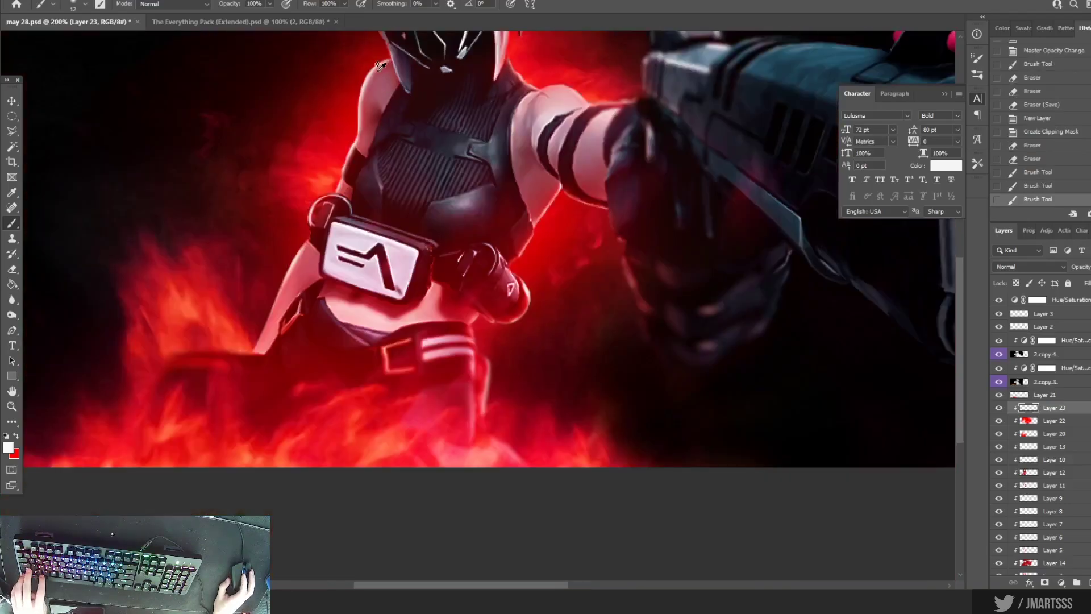
{"action": "scroll", "coordinate": [378, 64], "scroll_direction": "down", "scroll_amount": 1}
{"action": "scroll", "coordinate": [231, 261], "scroll_direction": "up", "scroll_amount": 2}
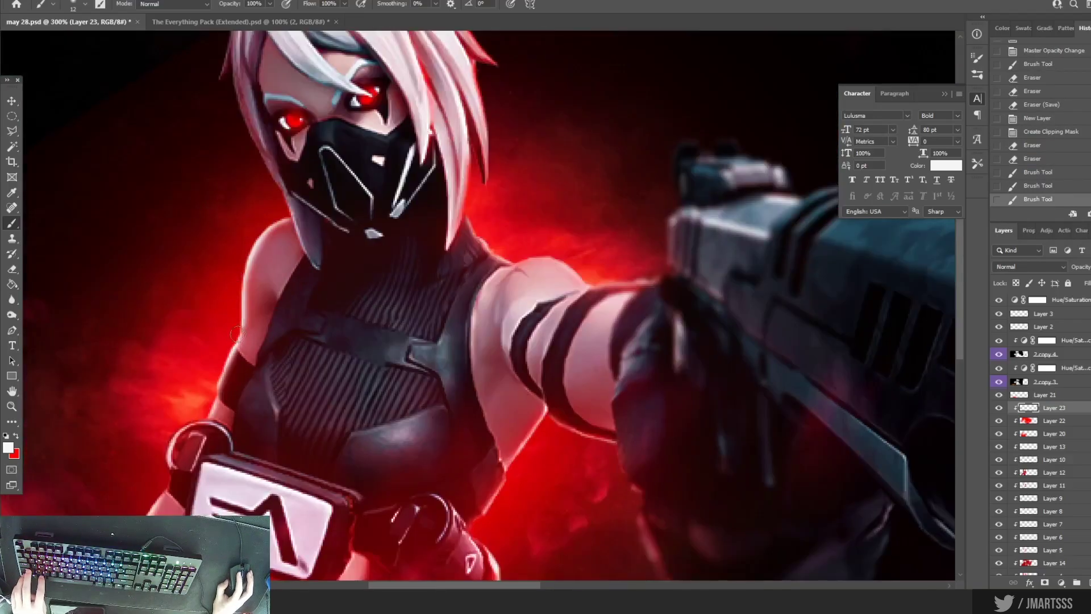
{"action": "left_click_drag", "start_coordinate": [237, 334], "coordinate": [232, 297]}
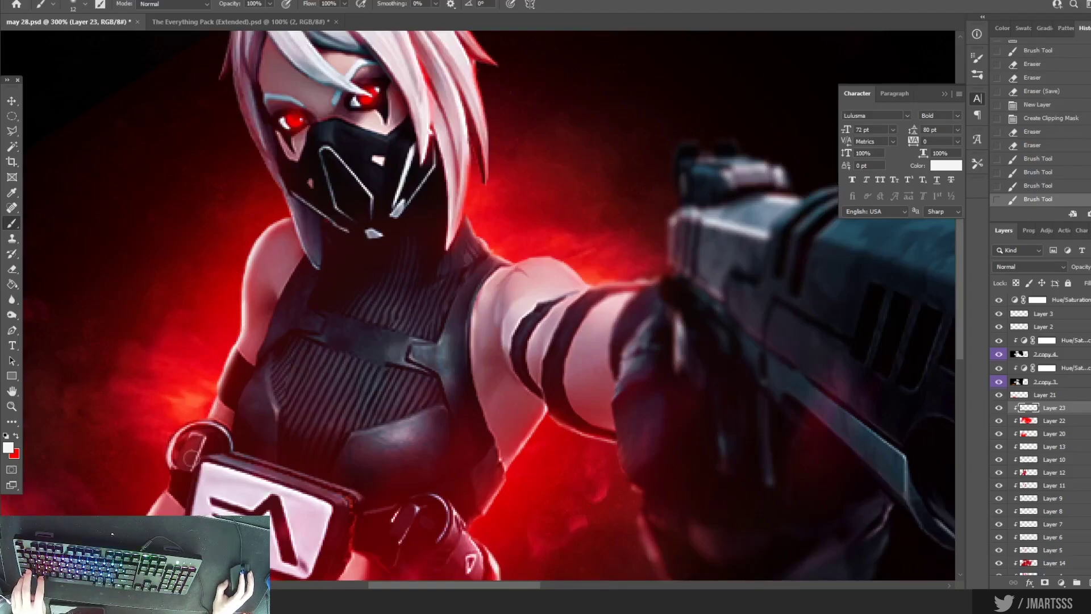
- Paint near-white rim highlights along the neck-side shoulder edge and the top of the outstretched arm on Layer 23
{"action": "left_click", "coordinate": [496, 247]}
{"action": "left_click_drag", "start_coordinate": [496, 246], "coordinate": [471, 225]}
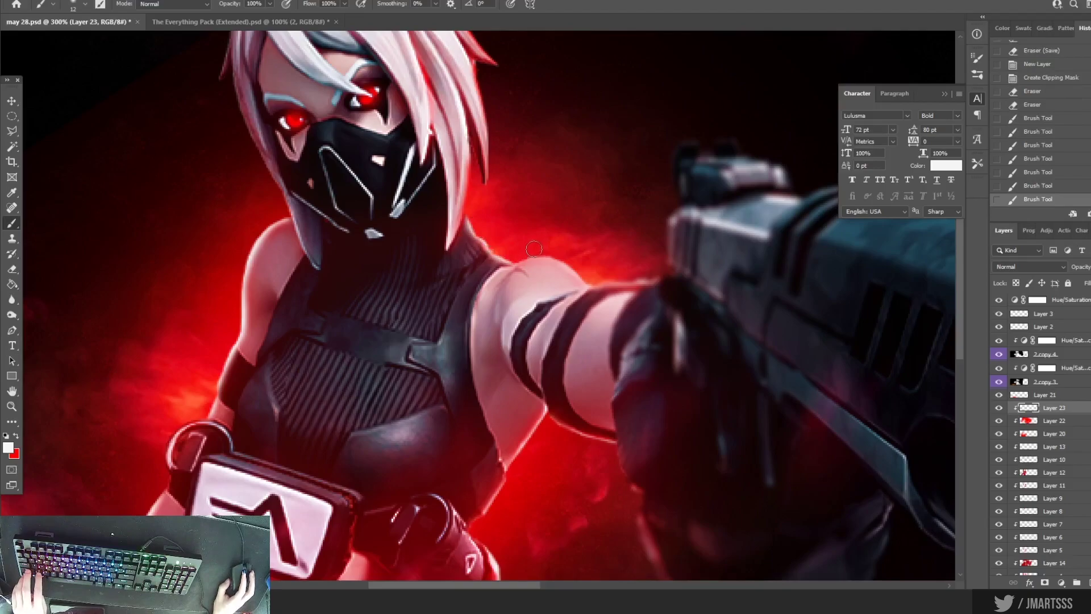
{"action": "scroll", "coordinate": [536, 249], "scroll_direction": "down", "scroll_amount": 1}
{"action": "scroll", "coordinate": [580, 199], "scroll_direction": "up", "scroll_amount": 1}
{"action": "key", "text": "ctrl+z"}
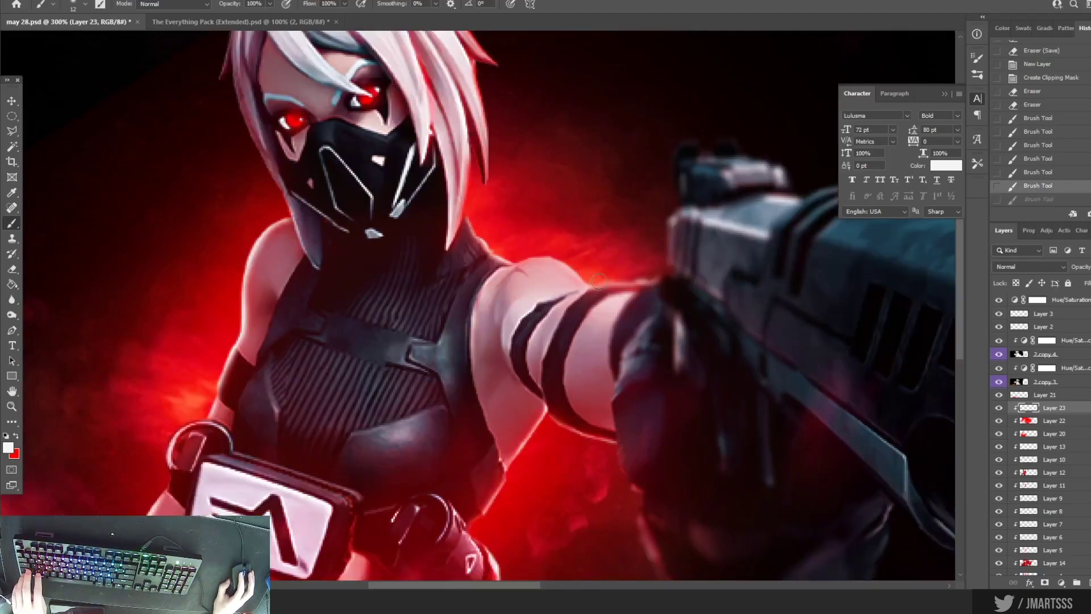
{"action": "left_click_drag", "start_coordinate": [603, 274], "coordinate": [655, 267]}
{"action": "scroll", "coordinate": [574, 288], "scroll_direction": "down", "scroll_amount": 3}
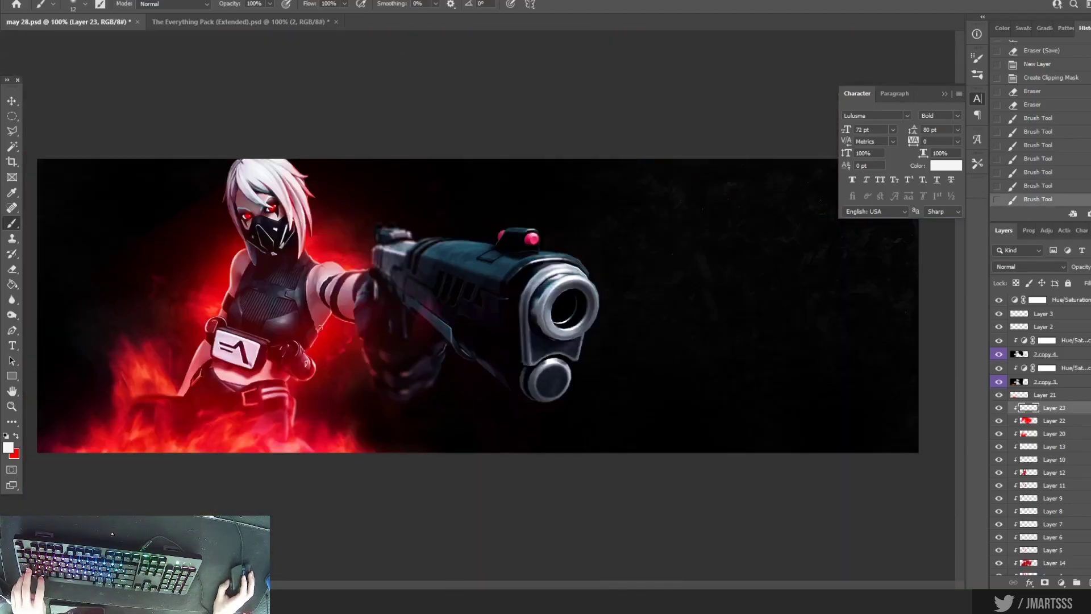
- Paint near-white rim highlights along the torso's side below the outstretched arm and beside the waist canister
{"action": "scroll", "coordinate": [300, 314], "scroll_direction": "up", "scroll_amount": 3}
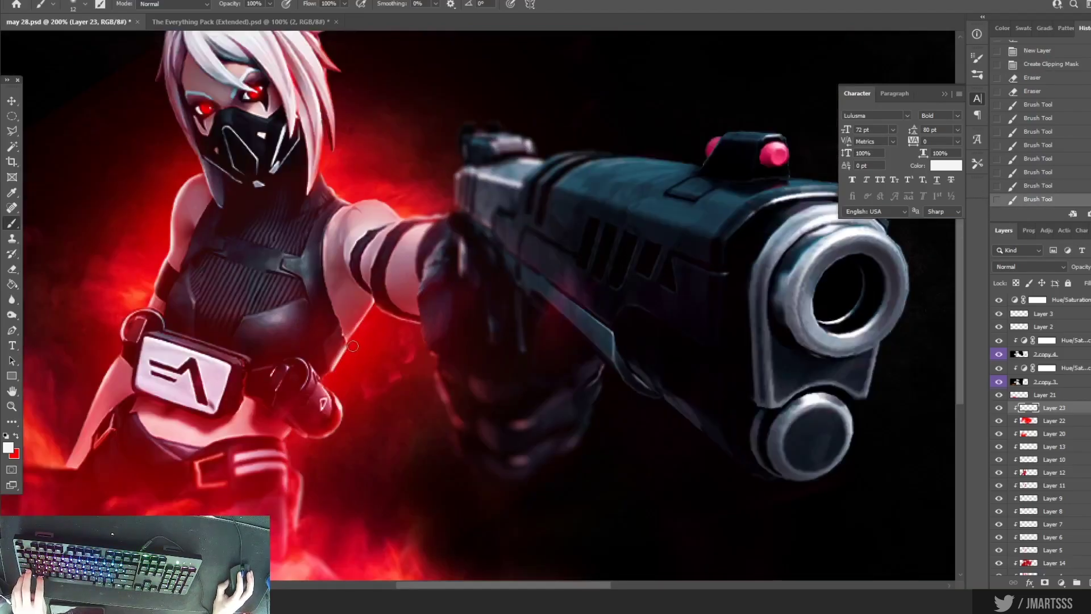
{"action": "key", "text": "ctrl+z"}
{"action": "key", "text": "ctrl+shift+z"}
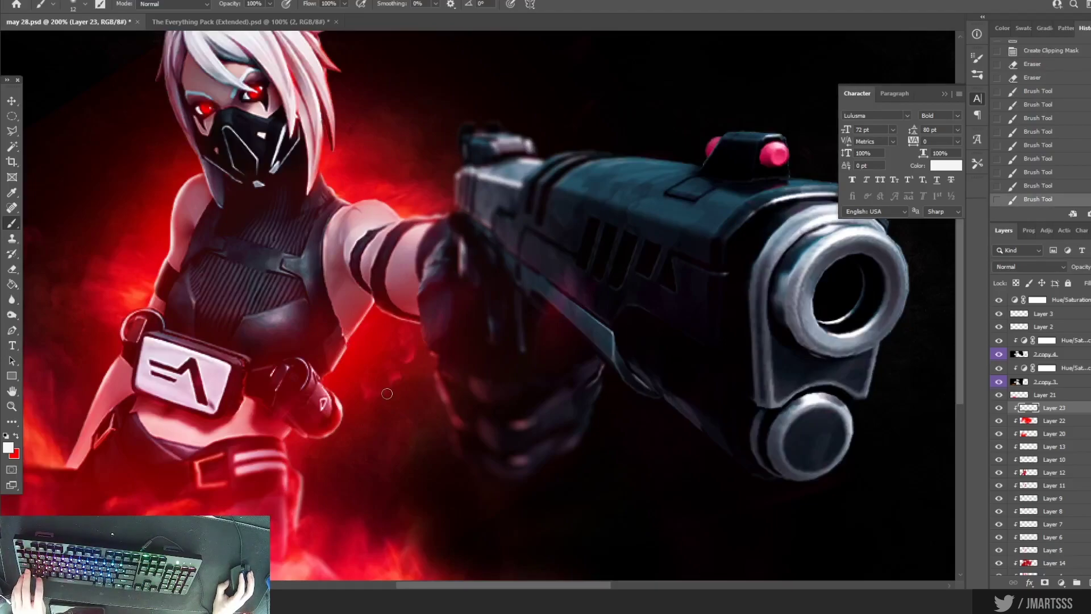
{"action": "left_click_drag", "start_coordinate": [325, 382], "coordinate": [327, 380]}
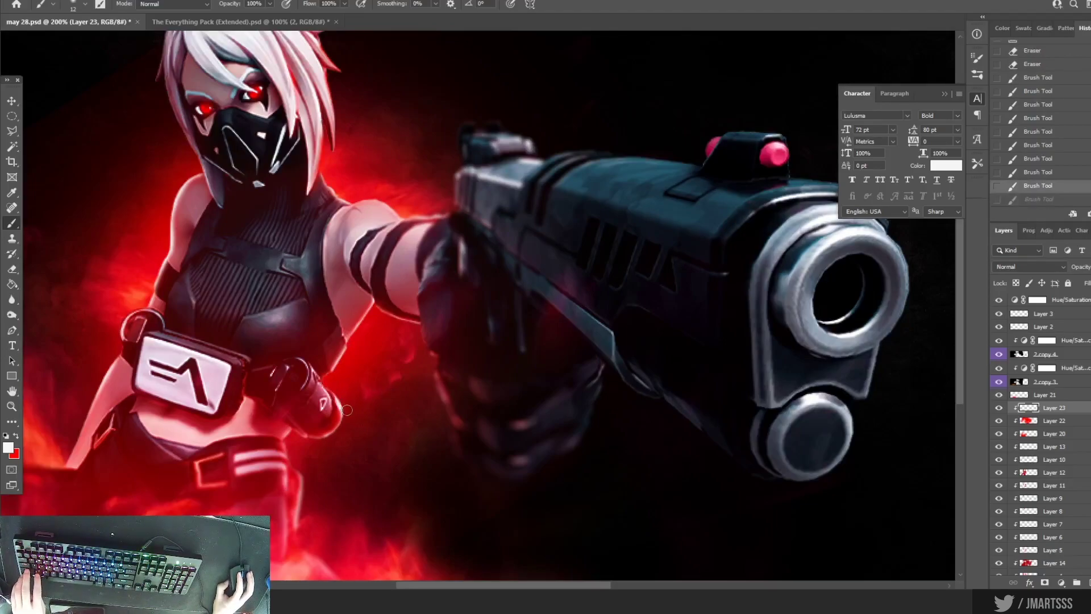
{"action": "left_click_drag", "start_coordinate": [355, 394], "coordinate": [375, 398]}
{"action": "key", "text": "ctrl+minus"}
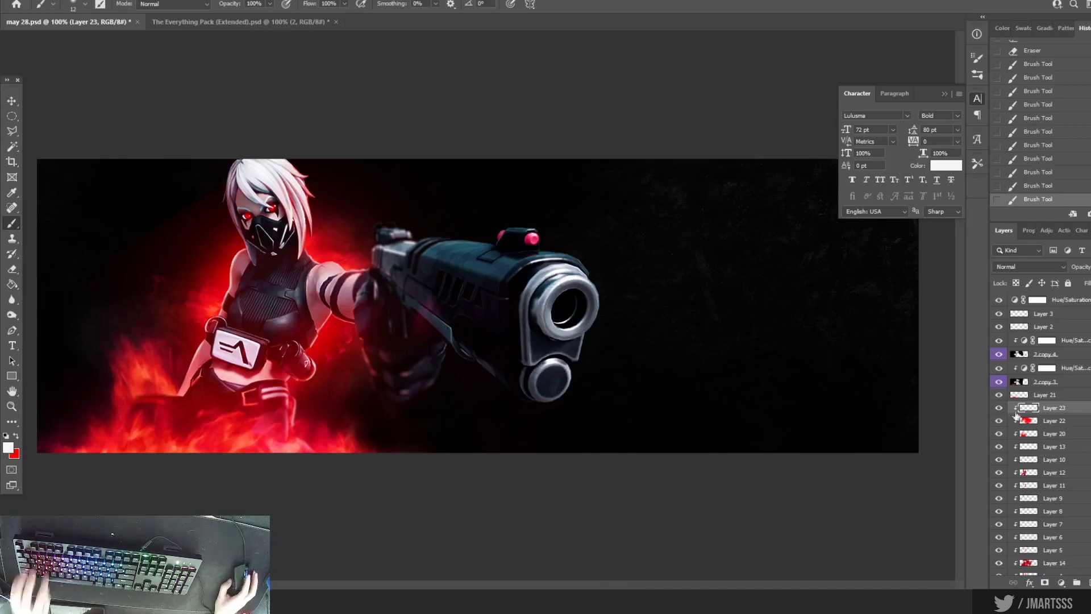
- Change the opacity of the Soft Light Layer 22 and compare the character with that layer hidden and shown
{"action": "left_click", "coordinate": [1054, 422]}
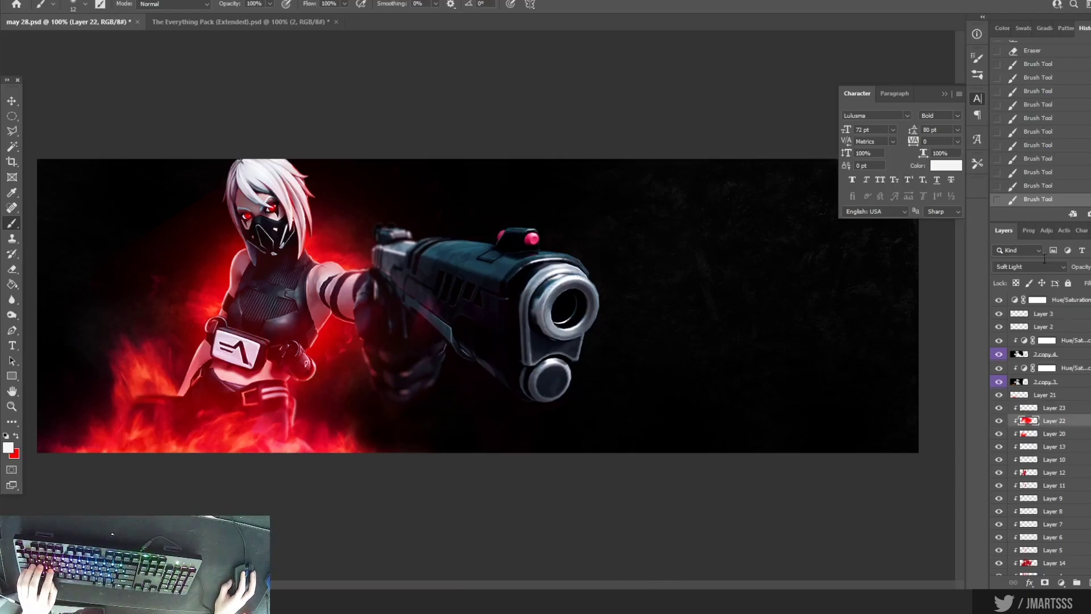
{"action": "key", "text": "Return"}
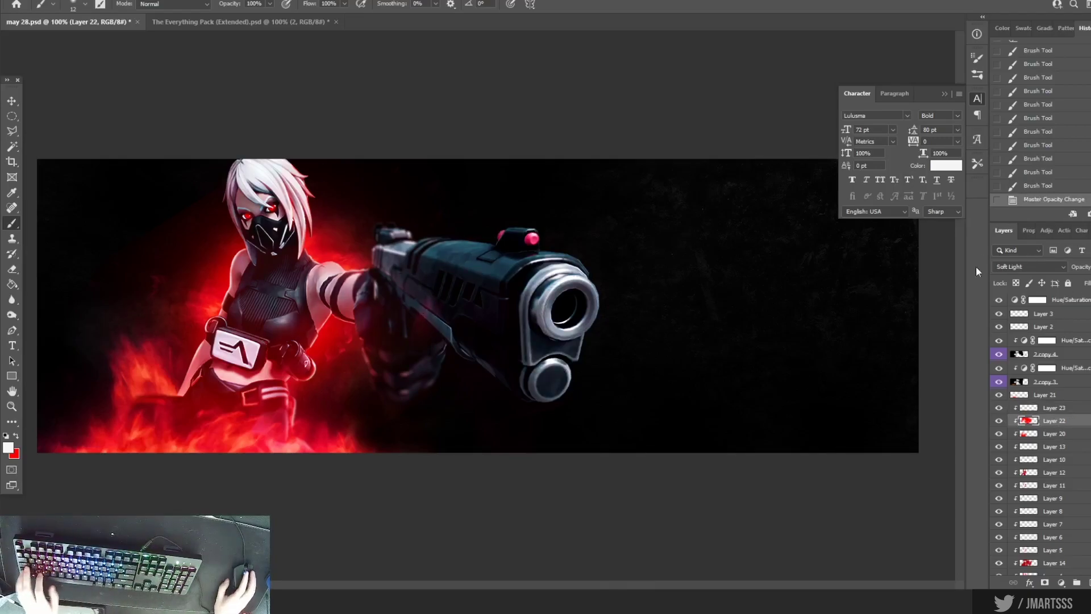
{"action": "left_click", "coordinate": [999, 421]}
{"action": "left_click", "coordinate": [999, 421]}
{"action": "key", "text": "v"}
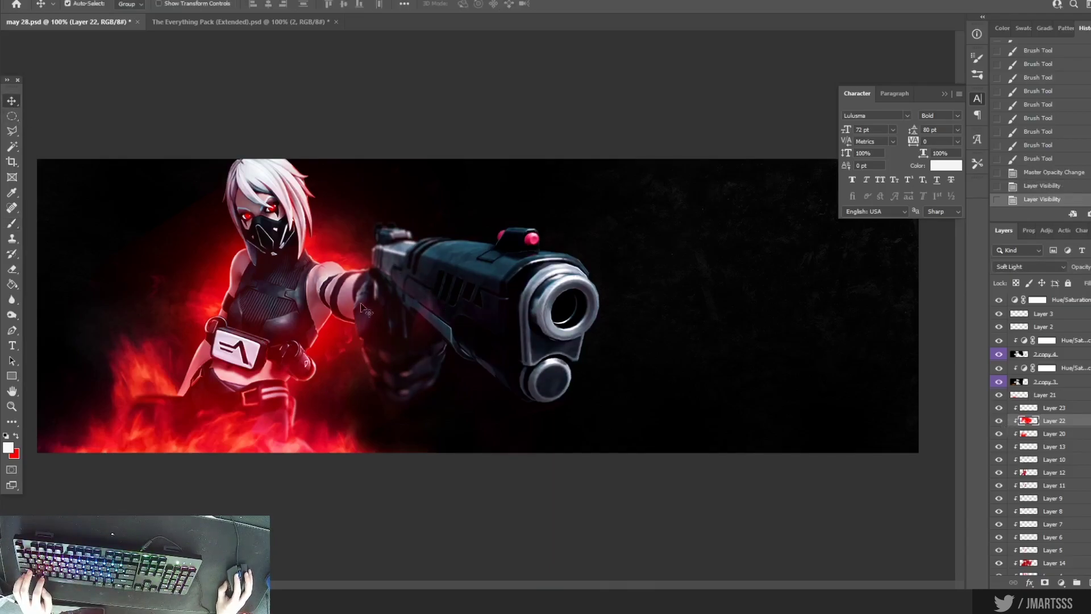
- Erase the 2 copy 3 layer's effect over the gloved hand and the gun's underside with a soft 88 px eraser
{"action": "left_click", "coordinate": [427, 306]}
{"action": "left_click", "coordinate": [1000, 382]}
{"action": "left_click", "coordinate": [1000, 381]}
{"action": "key", "text": "e"}
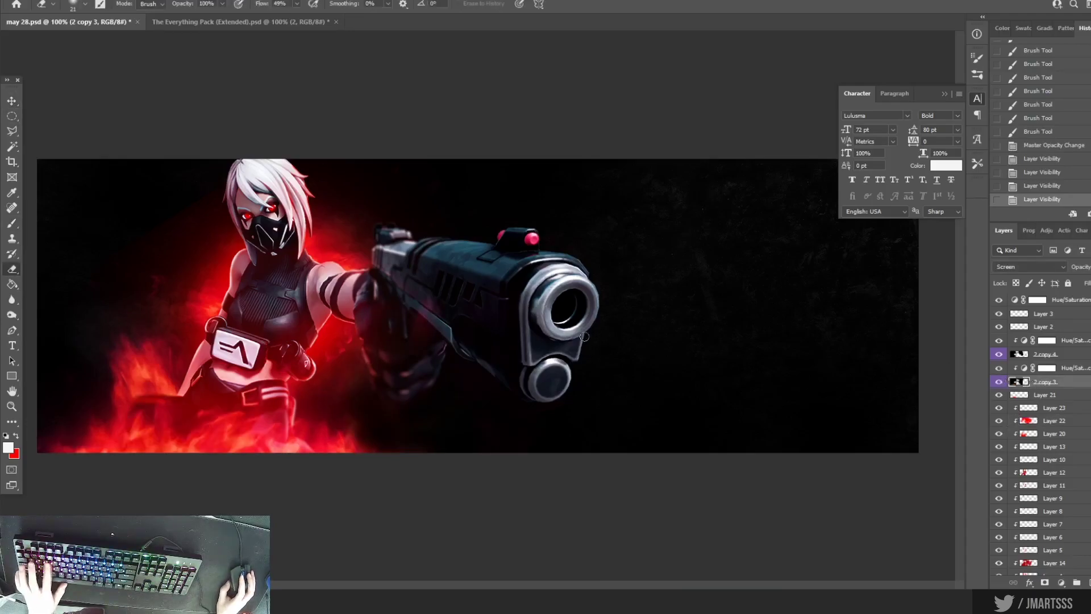
{"action": "left_click", "coordinate": [84, 6]}
{"action": "left_click", "coordinate": [97, 43]}
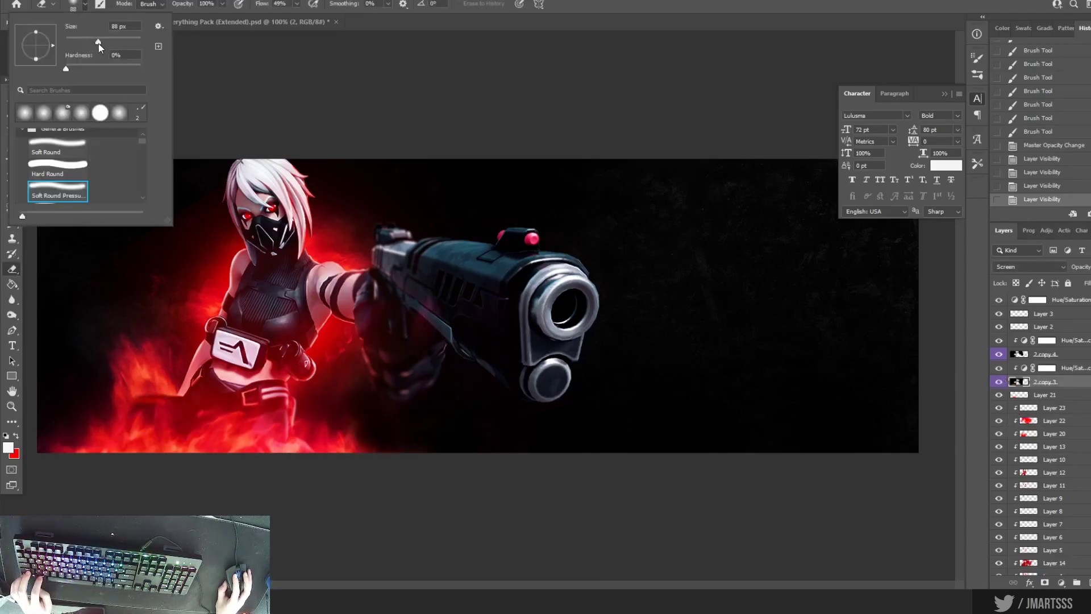
{"action": "mouse_move", "coordinate": [451, 333]}
{"action": "left_mouse_down"}
{"action": "mouse_move", "coordinate": [417, 320]}
{"action": "mouse_move", "coordinate": [429, 334]}
{"action": "mouse_move", "coordinate": [413, 298]}
{"action": "mouse_move", "coordinate": [379, 299]}
{"action": "left_mouse_up"}
{"action": "left_click_drag", "start_coordinate": [483, 379], "coordinate": [511, 392]}
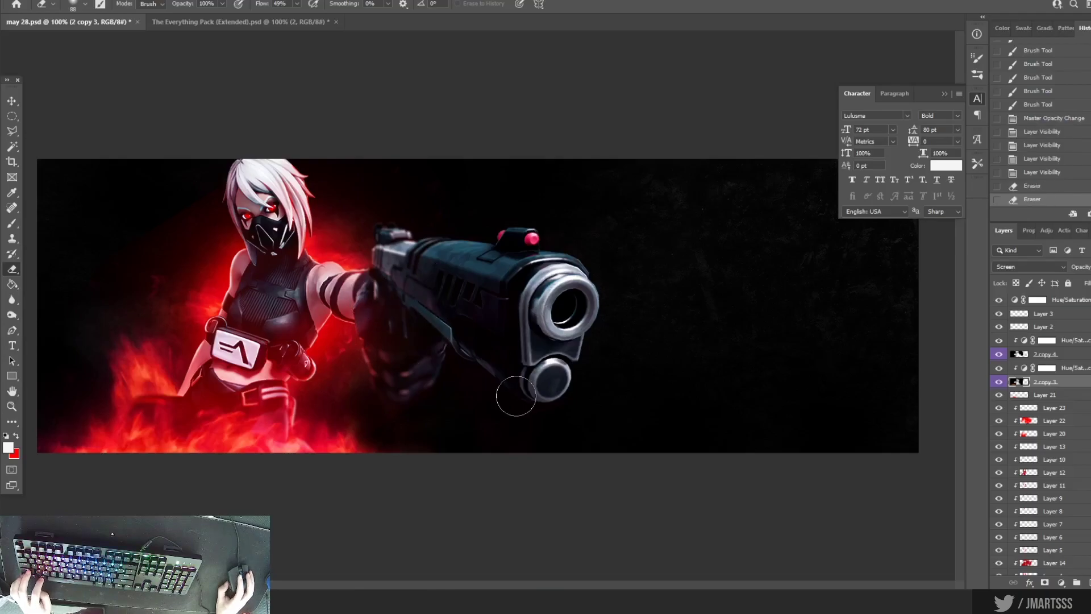
{"action": "key", "text": "ctrl+minus"}
{"action": "key", "text": "ctrl+plus"}
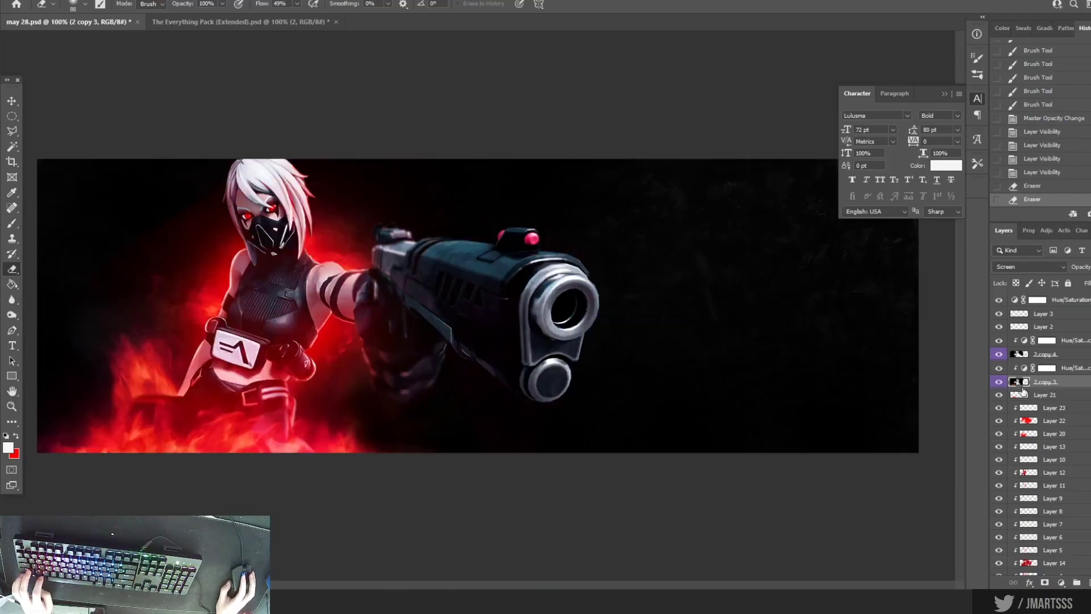
- Add a new layer above Layer 23
{"action": "left_click", "coordinate": [1054, 409]}
{"action": "key", "text": "ctrl+alt+shift+n"}
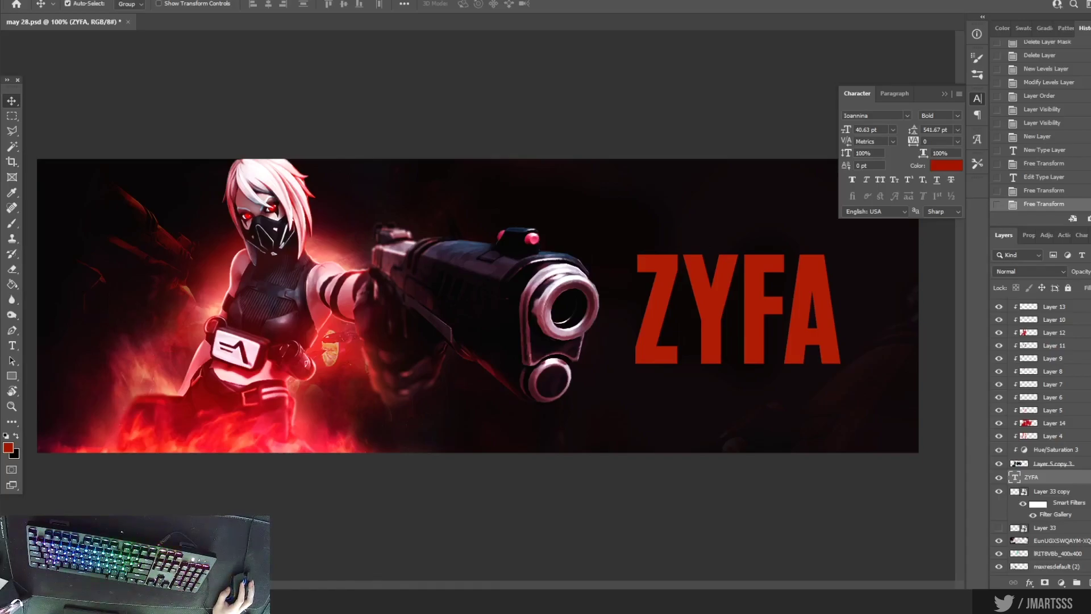
- Place the Space2 (1) image above the ZYFA text layer and clip it to the lettering
{"action": "left_click_drag", "start_coordinate": [1090, 347], "coordinate": [819, 349]}
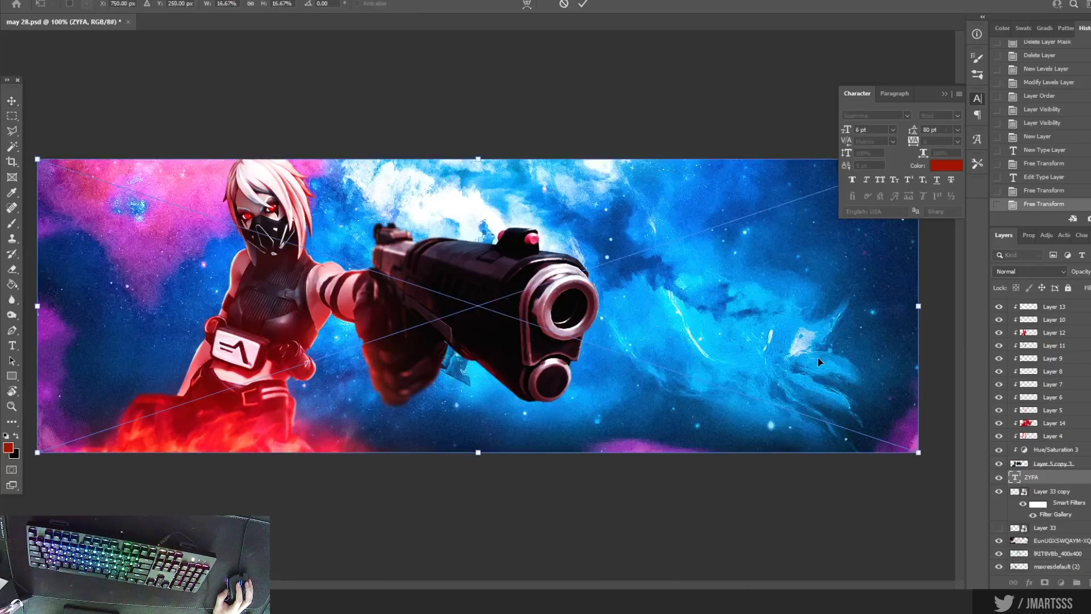
{"action": "key", "text": "Return"}
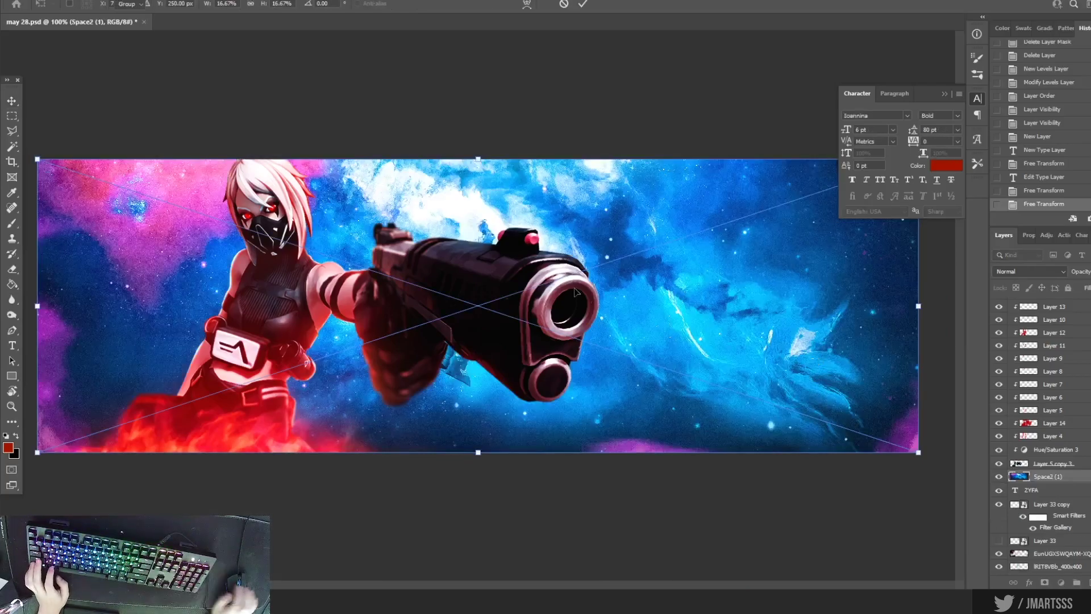
{"action": "left_click", "coordinate": [1052, 481], "text": "alt"}
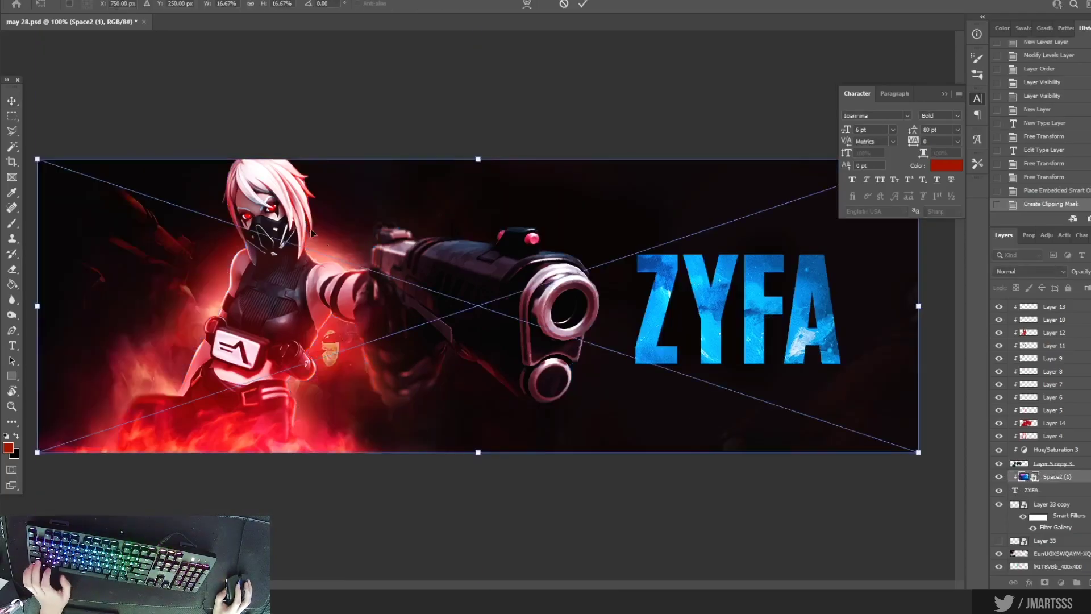
- Scale the clipped space image to about 11% and position it over the ZYFA lettering
{"action": "left_click_drag", "start_coordinate": [38, 158], "coordinate": [340, 258]}
{"action": "left_click_drag", "start_coordinate": [499, 363], "coordinate": [471, 293]}
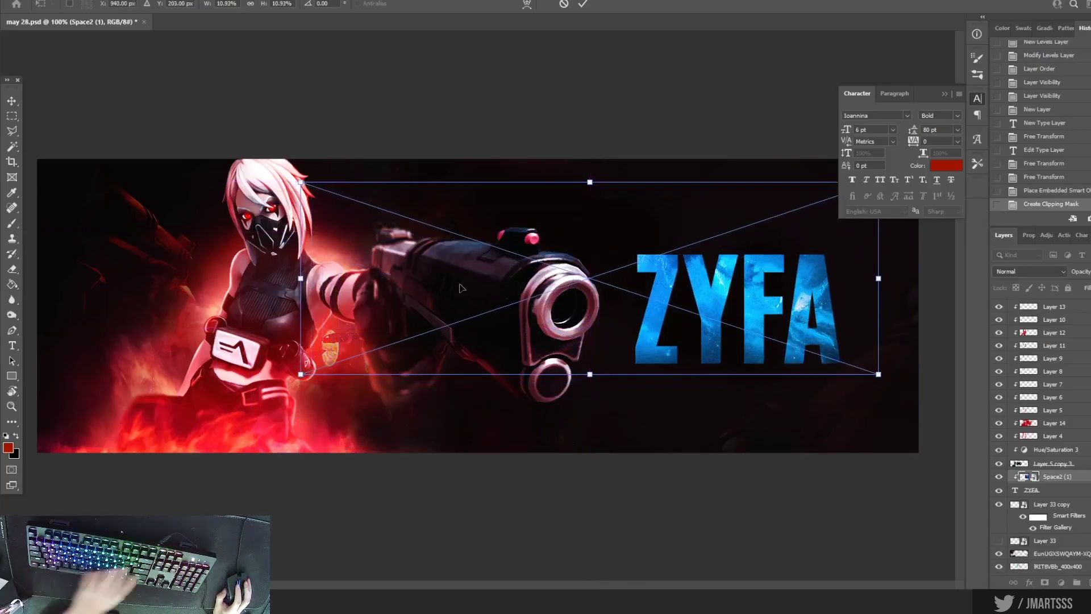
{"action": "key", "text": "Return"}
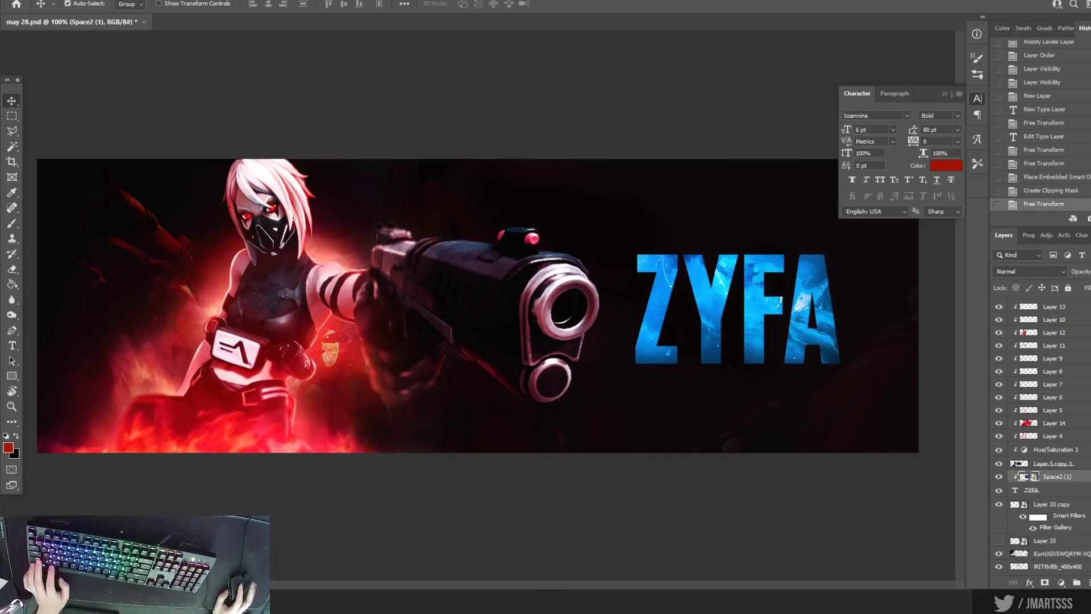
- Add a new layer clipped above Space2 (1) and sample bright red from the flames as the foreground colour
{"action": "left_click", "coordinate": [1061, 582]}
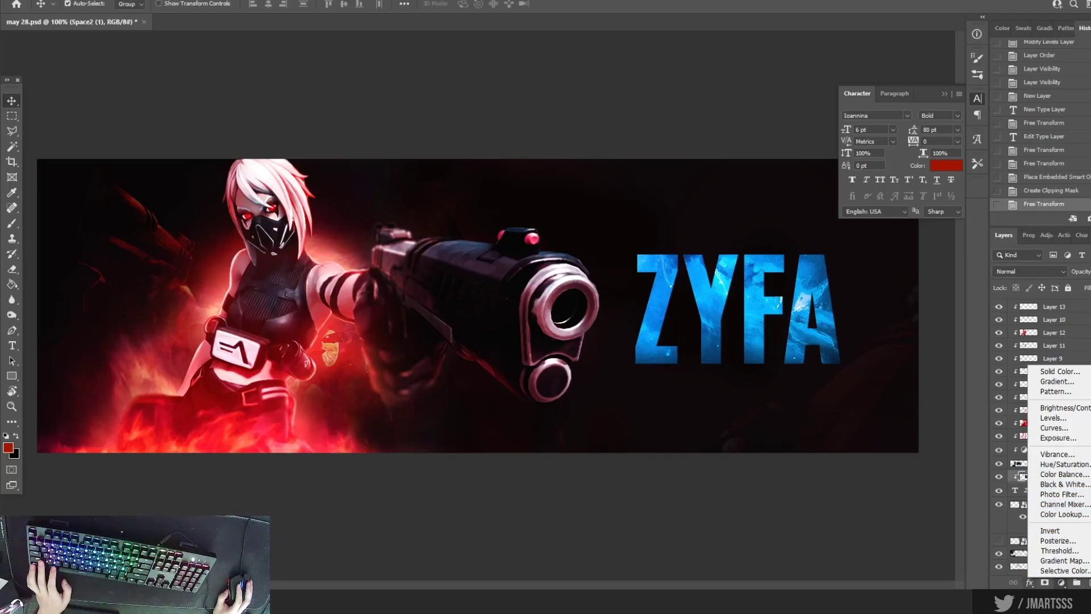
{"action": "left_click", "coordinate": [1002, 585]}
{"action": "left_click", "coordinate": [1088, 584]}
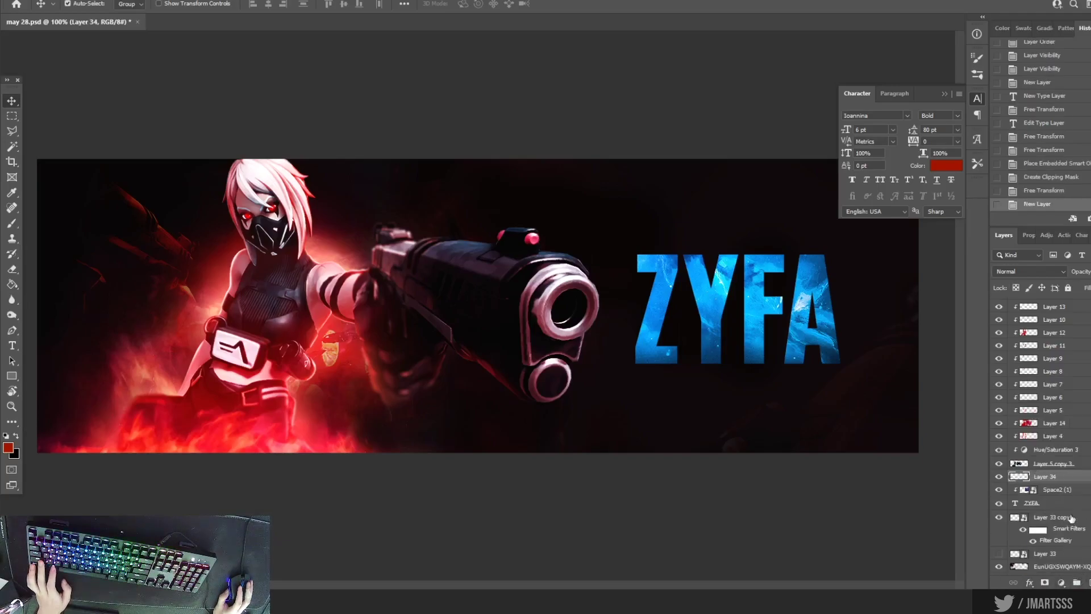
{"action": "left_click", "coordinate": [1057, 479], "text": "alt"}
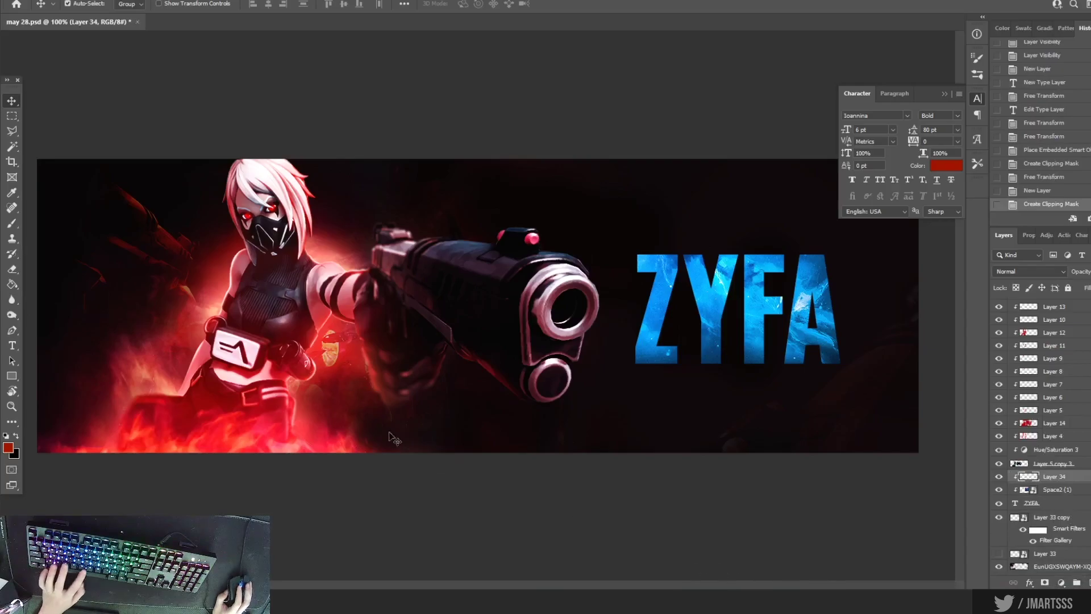
{"action": "key", "text": "i"}
{"action": "left_click", "coordinate": [8, 447]}
{"action": "left_click", "coordinate": [253, 445]}
{"action": "left_click", "coordinate": [884, 381]}
- Paint red over the Z and A of the lettering with the Soft Round brush, undoing the initial hard-edged stroke
{"action": "key", "text": "b"}
{"action": "left_click_drag", "start_coordinate": [828, 365], "coordinate": [779, 353]}
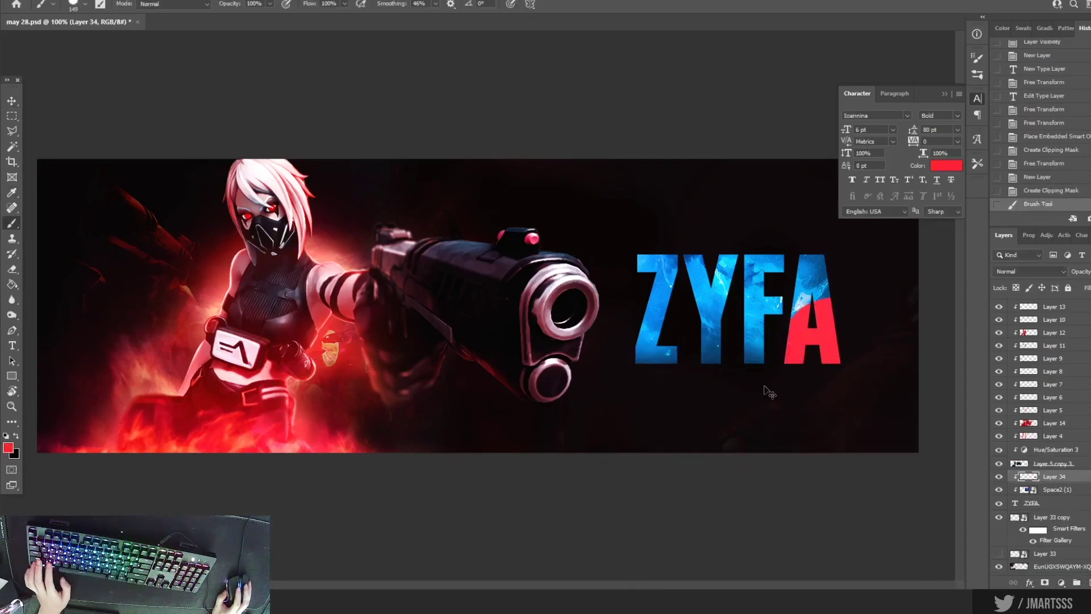
{"action": "key", "text": "ctrl+z"}
{"action": "left_click", "coordinate": [74, 5]}
{"action": "left_click", "coordinate": [58, 154]}
{"action": "mouse_move", "coordinate": [852, 290]}
{"action": "left_mouse_down"}
{"action": "mouse_move", "coordinate": [784, 400]}
{"action": "mouse_move", "coordinate": [785, 222]}
{"action": "mouse_move", "coordinate": [670, 242]}
{"action": "mouse_move", "coordinate": [640, 389]}
{"action": "left_mouse_up"}
{"action": "mouse_move", "coordinate": [666, 325]}
{"action": "left_mouse_down"}
{"action": "mouse_move", "coordinate": [703, 240]}
{"action": "mouse_move", "coordinate": [732, 243]}
{"action": "mouse_move", "coordinate": [614, 351]}
{"action": "left_mouse_up"}
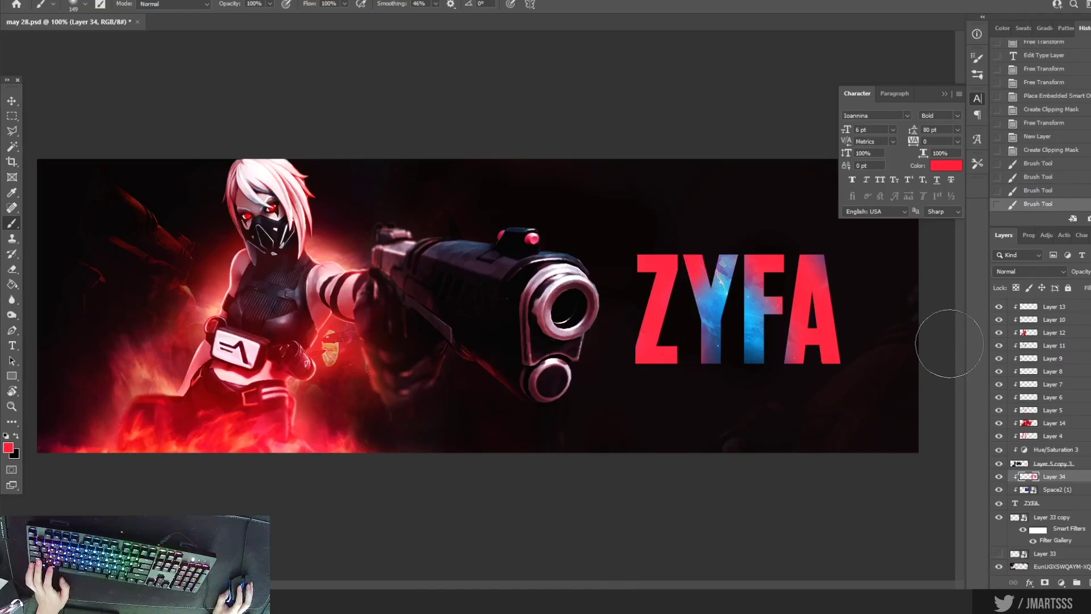
- Set Layer 34 to the Color blending mode and extend the red along the outer edges and tops of the letters
{"action": "left_click", "coordinate": [1029, 271]}
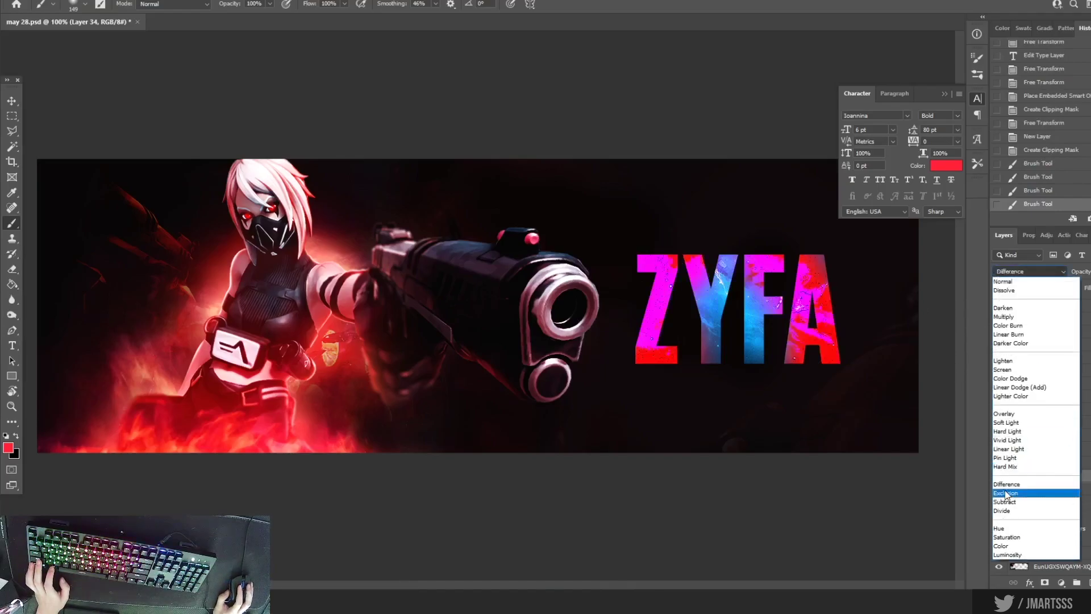
{"action": "left_click", "coordinate": [1006, 547]}
{"action": "left_click_drag", "start_coordinate": [816, 231], "coordinate": [704, 231]}
{"action": "left_click_drag", "start_coordinate": [619, 261], "coordinate": [630, 392]}
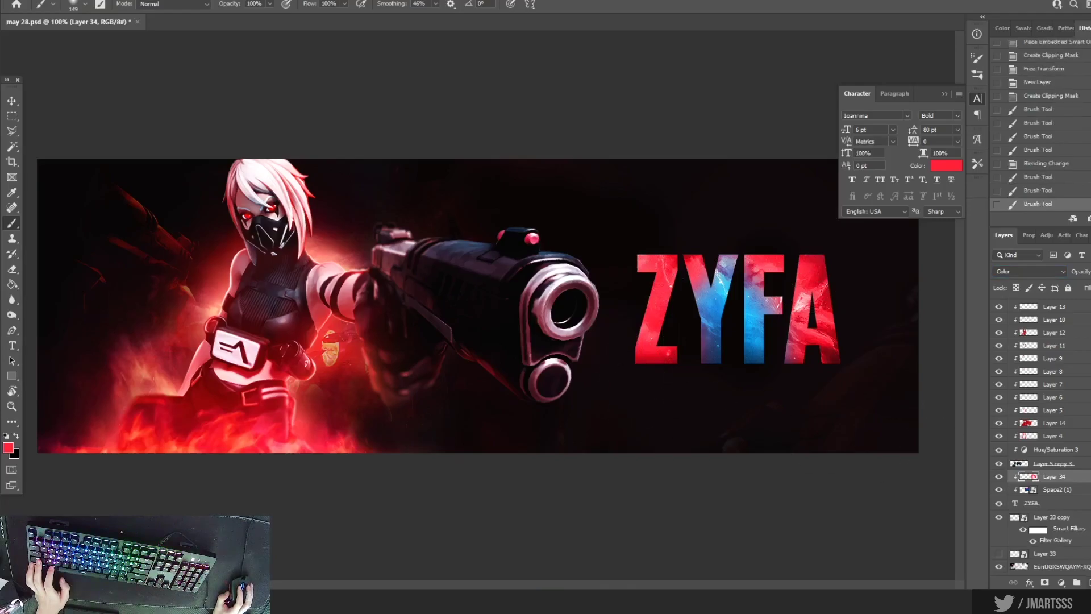
{"action": "left_click_drag", "start_coordinate": [698, 273], "coordinate": [761, 279]}
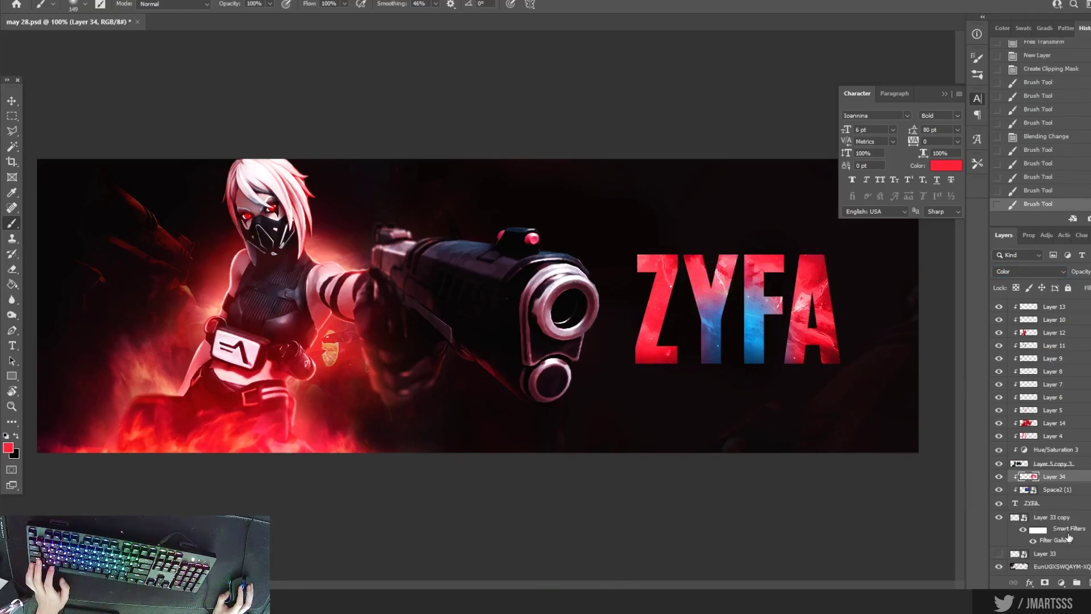
- Add another clipped layer above Layer 34 and sample the peach colour #ffc09a from the image as the foreground colour
{"action": "key", "text": "ctrl+shift+alt+n"}
{"action": "left_click", "coordinate": [1043, 479], "text": "alt"}
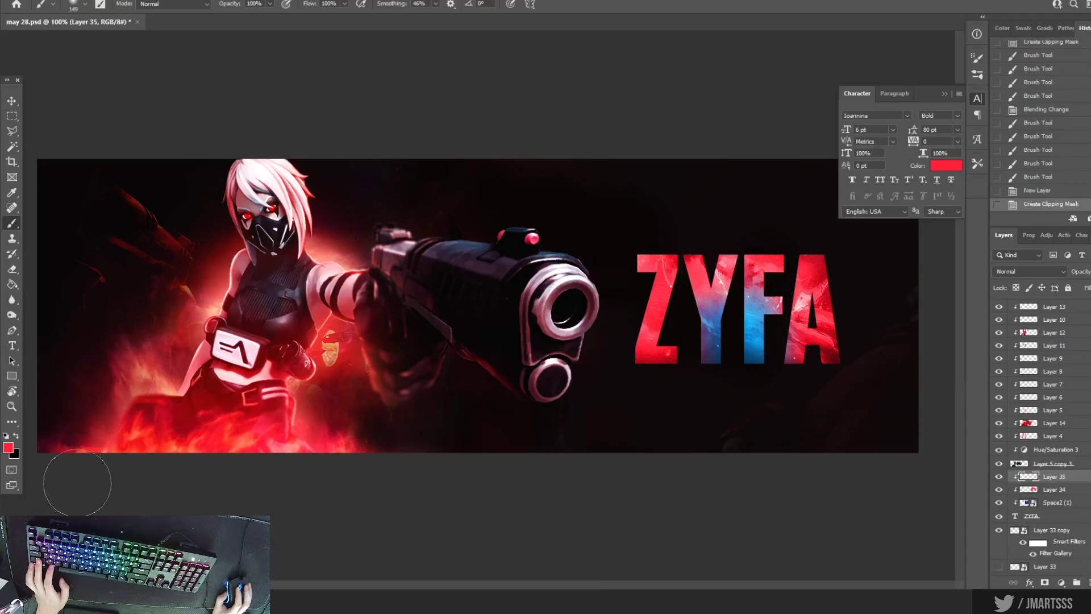
{"action": "key", "text": "x"}
{"action": "left_click", "coordinate": [9, 447]}
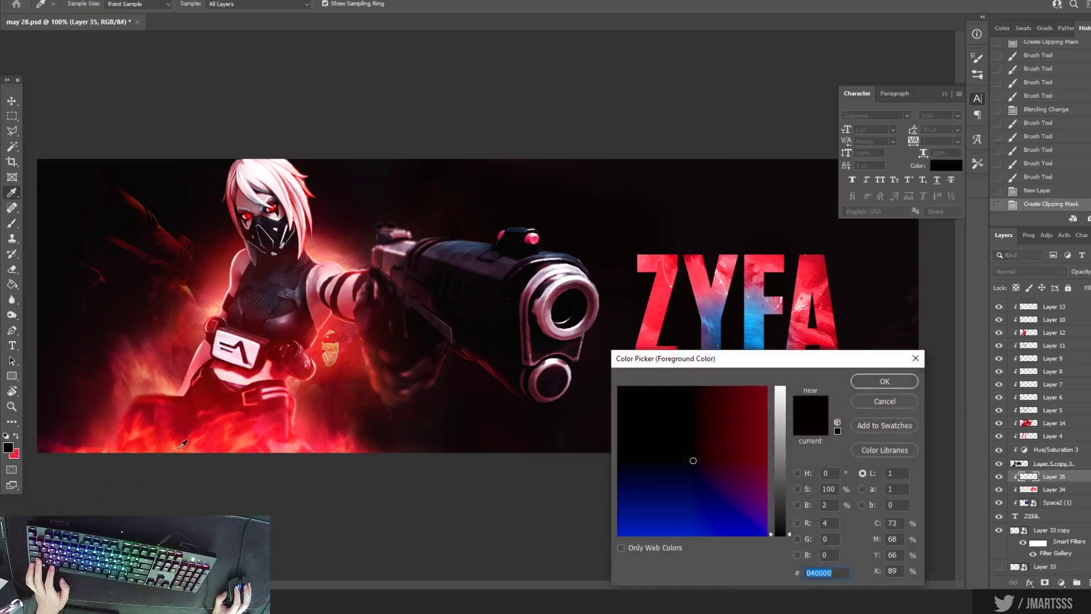
{"action": "left_click", "coordinate": [246, 308]}
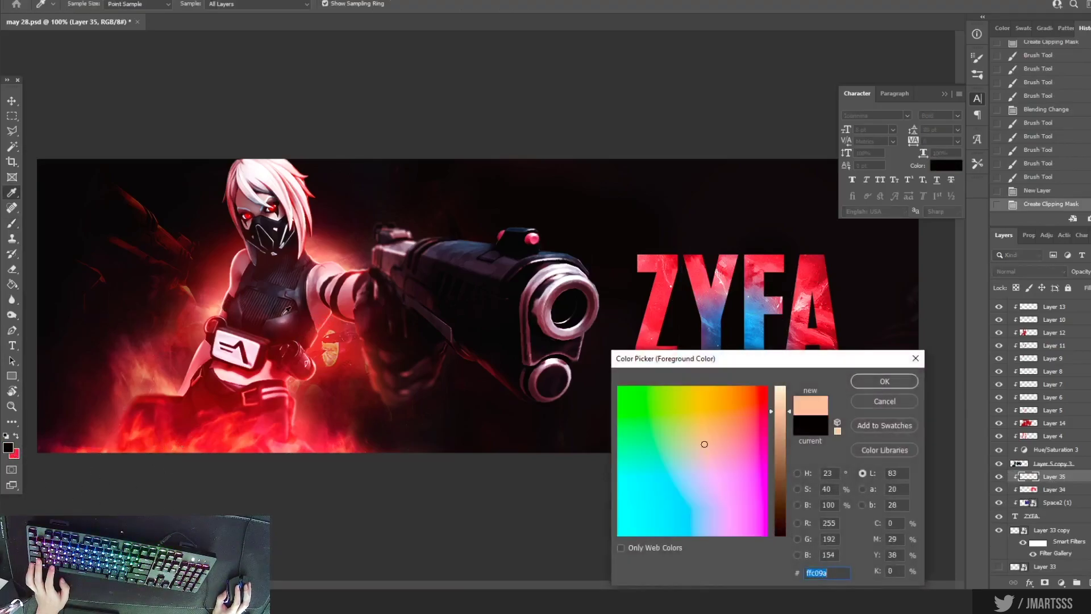
{"action": "left_click", "coordinate": [884, 380]}
{"action": "key", "text": "b"}
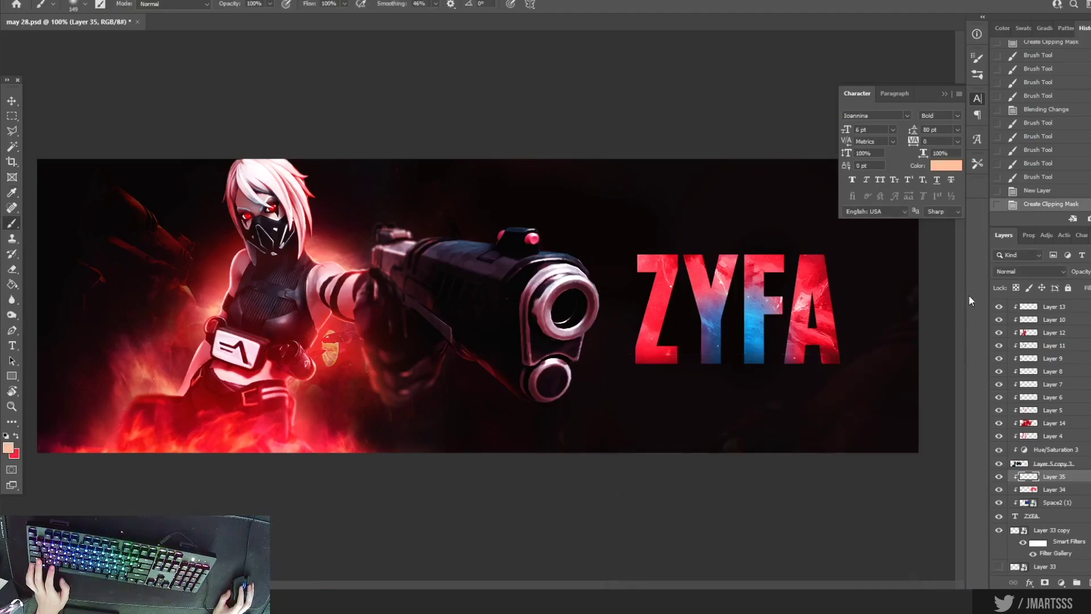
- Set Layer 35 to the Color blending mode and paint peach over the blue areas of the Y and F
{"action": "left_click", "coordinate": [1017, 271]}
{"action": "left_click", "coordinate": [998, 550]}
{"action": "left_click_drag", "start_coordinate": [707, 330], "coordinate": [754, 345]}
{"action": "left_click", "coordinate": [753, 316]}
{"action": "left_click", "coordinate": [722, 324]}
{"action": "left_click", "coordinate": [714, 336]}
{"action": "left_click", "coordinate": [710, 348]}
- Sample orange from the flames and paint it over the lower parts of the Y and F on Layer 35
{"action": "left_click", "coordinate": [12, 447]}
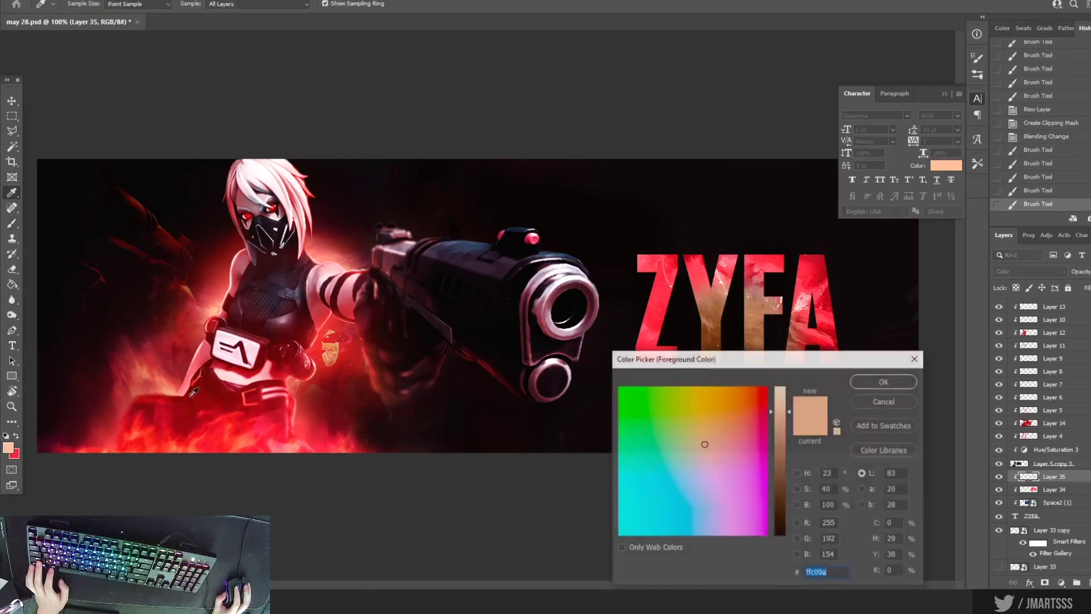
{"action": "left_click", "coordinate": [180, 449]}
{"action": "left_click", "coordinate": [876, 384]}
{"action": "left_click", "coordinate": [767, 315]}
{"action": "left_click", "coordinate": [733, 319]}
{"action": "left_click", "coordinate": [696, 319]}
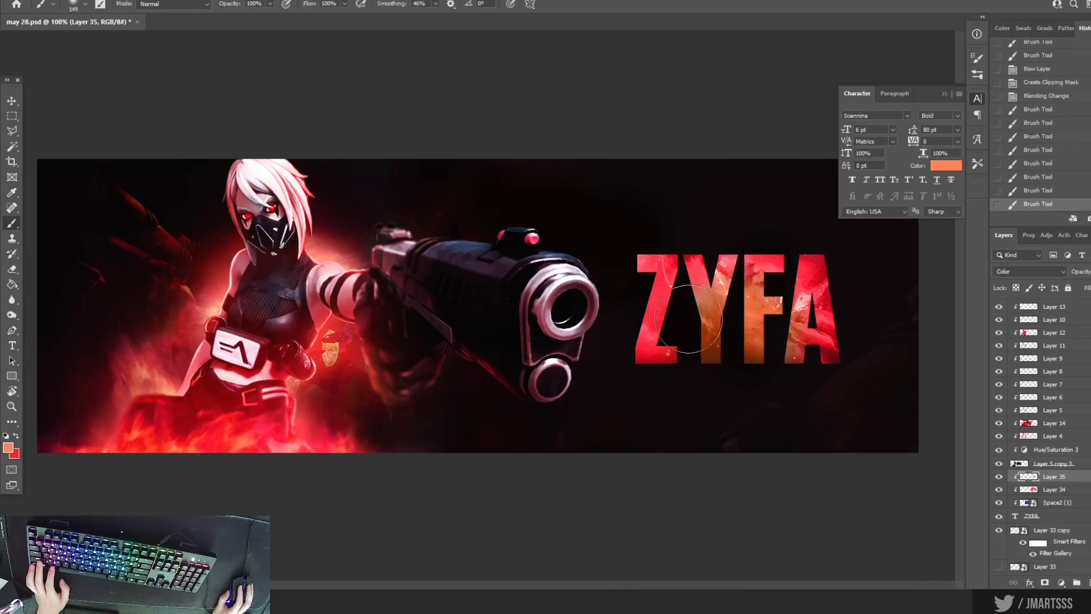
{"action": "key", "text": "ctrl+minus"}
{"action": "key", "text": "ctrl+plus"}
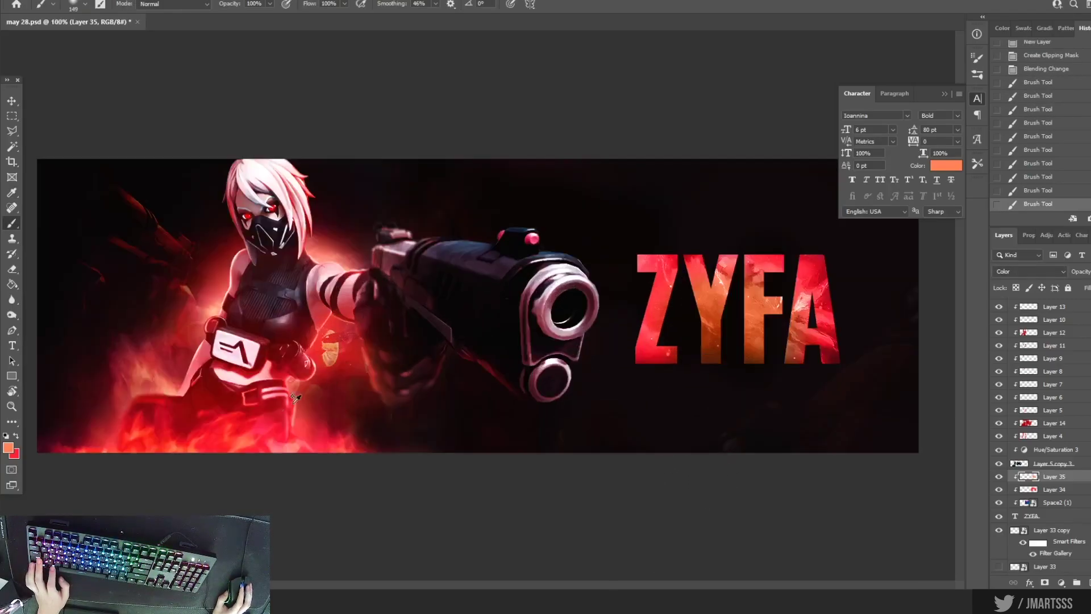
- Sample the coral red #ff494a from the flames and paint it over the orange areas of the Y and F
{"action": "left_click", "coordinate": [7, 448]}
{"action": "left_click", "coordinate": [256, 446]}
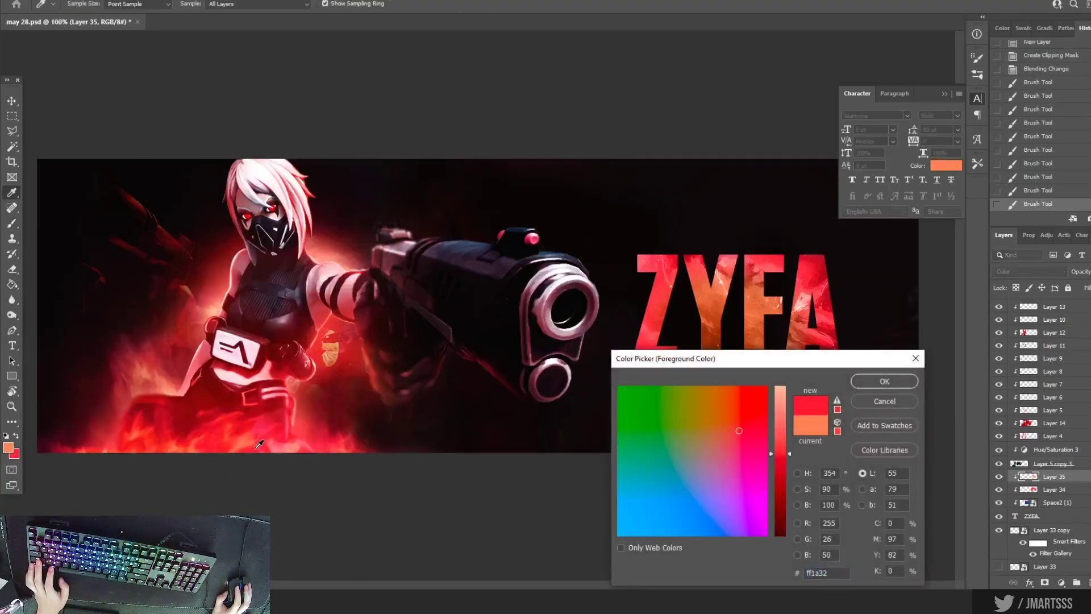
{"action": "left_click", "coordinate": [254, 441]}
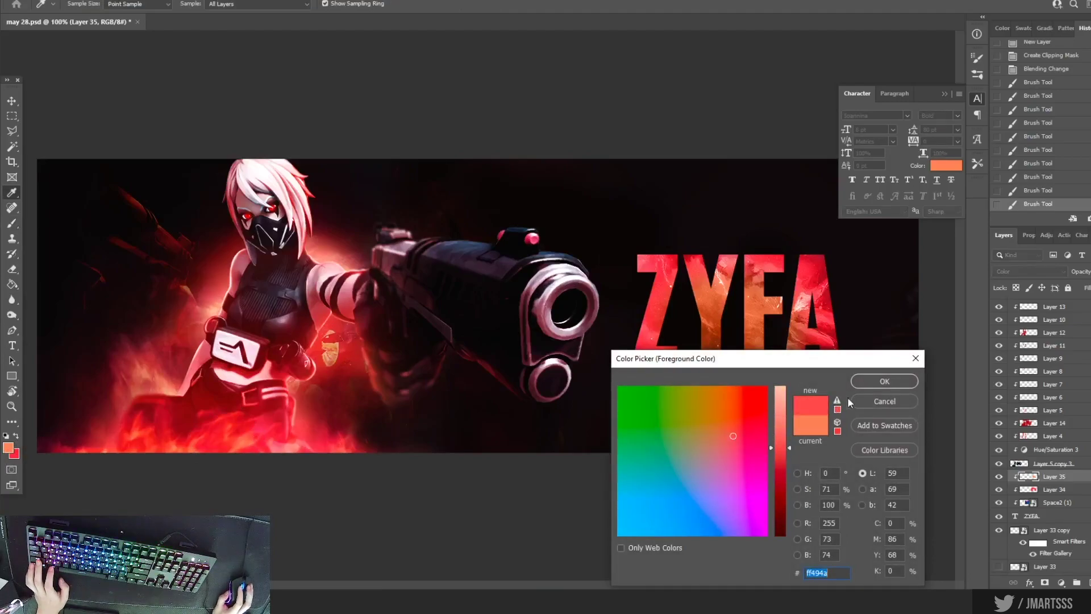
{"action": "left_click", "coordinate": [857, 384]}
{"action": "mouse_move", "coordinate": [778, 340]}
{"action": "left_mouse_down"}
{"action": "mouse_move", "coordinate": [768, 313]}
{"action": "mouse_move", "coordinate": [707, 314]}
{"action": "mouse_move", "coordinate": [679, 341]}
{"action": "mouse_move", "coordinate": [685, 366]}
{"action": "left_mouse_up"}
- Examine at different magnifications how the recoloured lettering fits with the rest of the banner
{"action": "key", "text": "ctrl+minus"}
{"action": "key", "text": "ctrl+minus"}
{"action": "key", "text": "ctrl+plus"}
{"action": "key", "text": "ctrl+plus"}
{"action": "key", "text": "ctrl+minus"}
{"action": "key", "text": "ctrl+minus"}
{"action": "key", "text": "ctrl+plus"}
{"action": "key", "text": "ctrl+plus"}
{"action": "key", "text": "ctrl+minus"}
{"action": "key", "text": "ctrl+minus"}
{"action": "key", "text": "ctrl+plus"}
{"action": "key", "text": "ctrl+plus"}
- Sample a darker crimson from the base of the flames and add a new layer clipped above Layer 35
{"action": "left_click", "coordinate": [8, 445]}
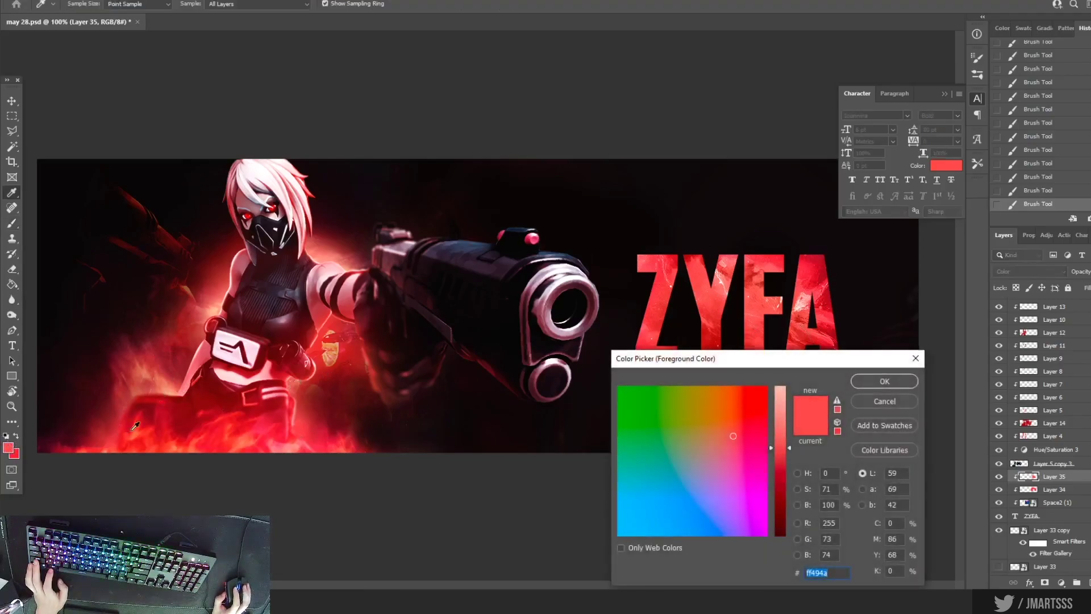
{"action": "left_click", "coordinate": [165, 404]}
{"action": "left_click", "coordinate": [870, 385]}
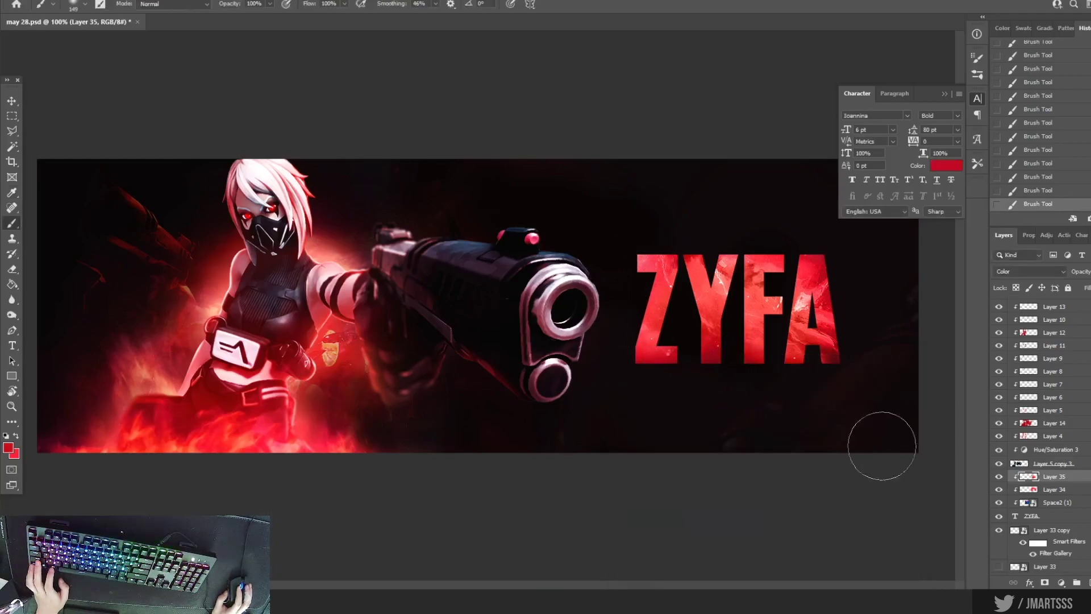
{"action": "left_click", "coordinate": [1075, 582]}
{"action": "key", "text": "ctrl+alt+g"}
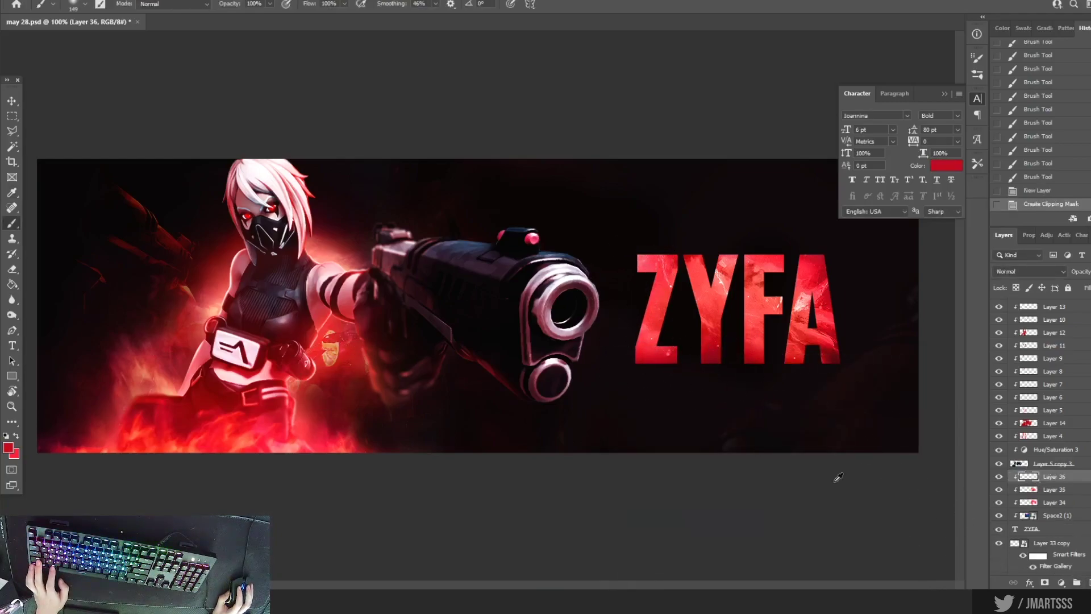
- Paint soft dark crimson shading around the outer edges of the ZYFA letters on Layer 36, redoing the stroke beside the A
{"action": "mouse_move", "coordinate": [623, 261]}
{"action": "left_mouse_down"}
{"action": "mouse_move", "coordinate": [690, 203]}
{"action": "mouse_move", "coordinate": [672, 231]}
{"action": "mouse_move", "coordinate": [804, 226]}
{"action": "mouse_move", "coordinate": [681, 234]}
{"action": "mouse_move", "coordinate": [744, 226]}
{"action": "left_mouse_up"}
{"action": "mouse_move", "coordinate": [608, 367]}
{"action": "left_mouse_down"}
{"action": "mouse_move", "coordinate": [609, 345]}
{"action": "mouse_move", "coordinate": [652, 414]}
{"action": "left_mouse_up"}
{"action": "left_click_drag", "start_coordinate": [867, 328], "coordinate": [861, 358]}
{"action": "key", "text": "ctrl+z"}
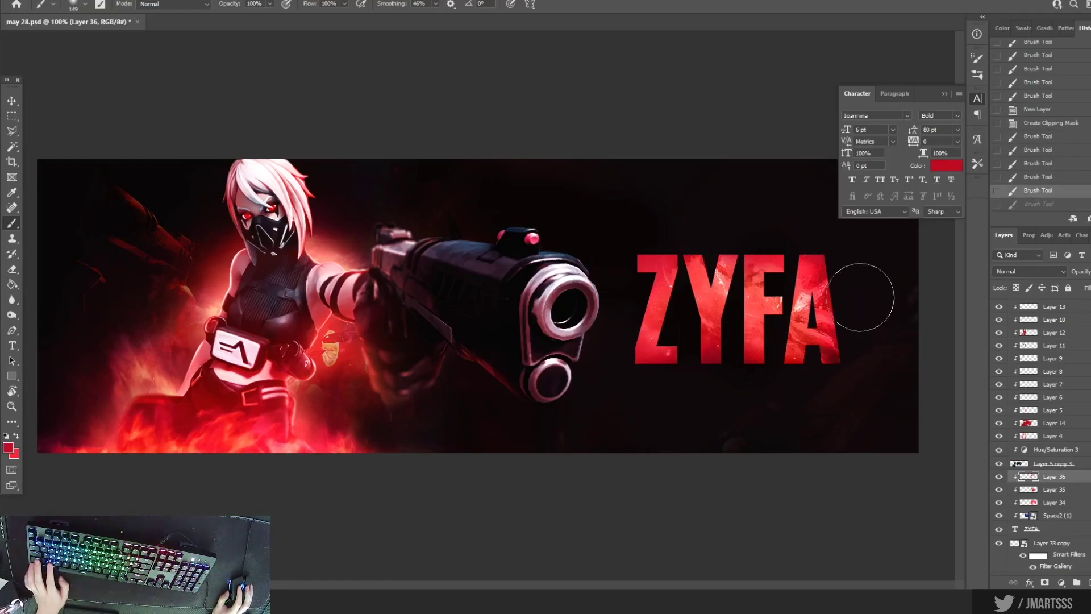
{"action": "left_click", "coordinate": [840, 235]}
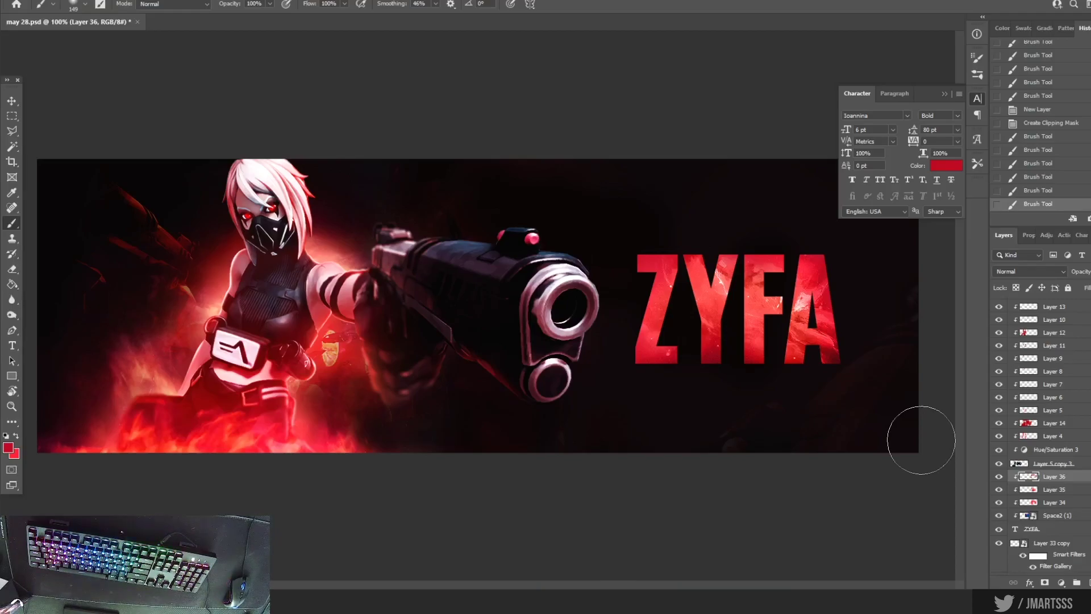
- Add a new layer clipped above Layer 36 and choose a very dark red as the brush colour
{"action": "left_click", "coordinate": [1089, 582]}
{"action": "left_click", "coordinate": [1053, 478], "text": "alt"}
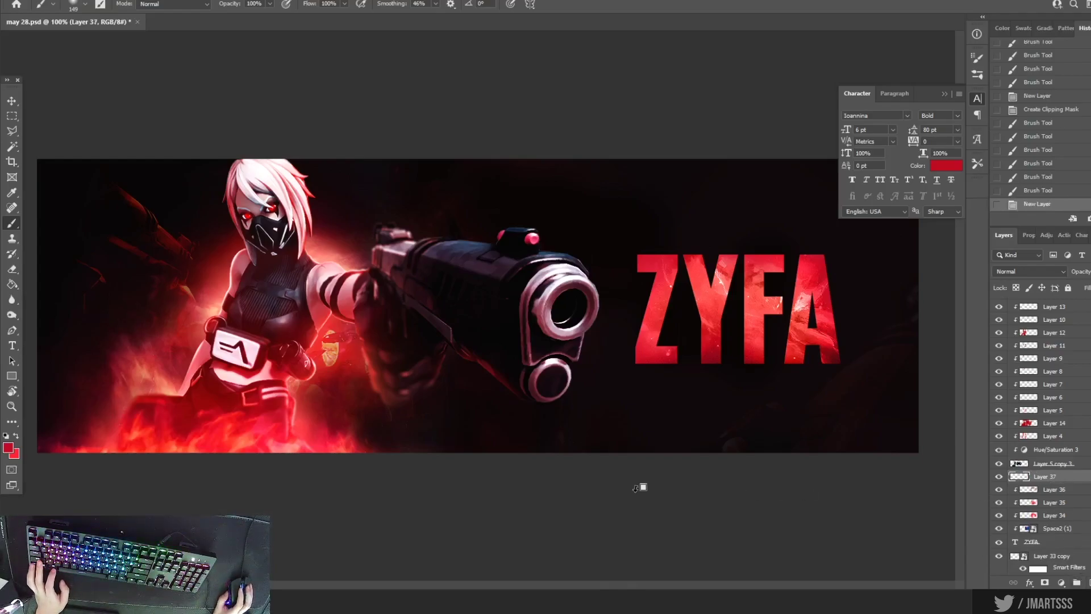
{"action": "left_click", "coordinate": [9, 446]}
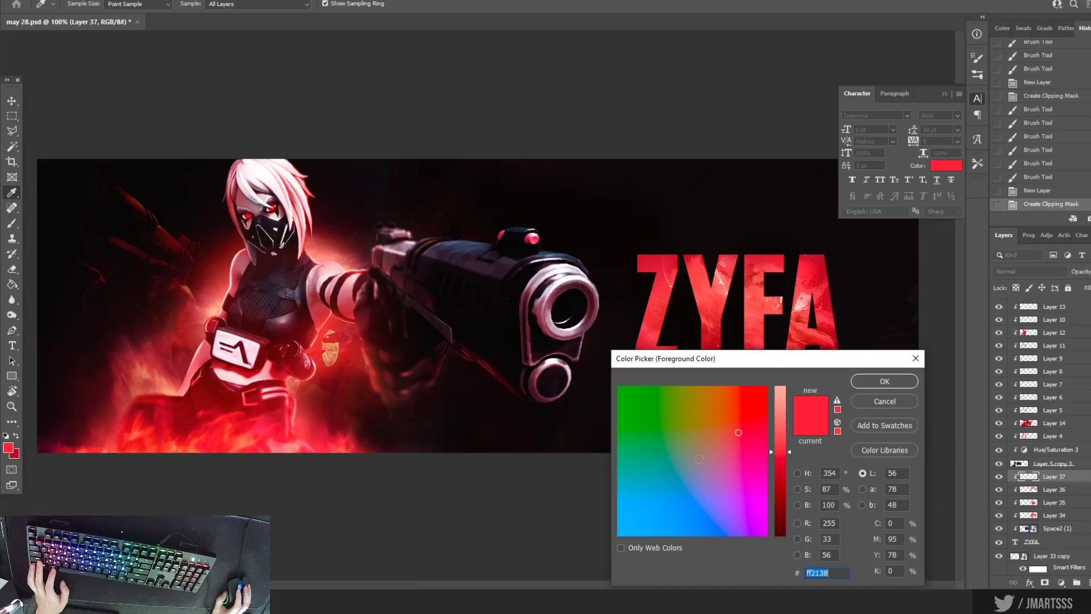
{"action": "left_click", "coordinate": [773, 518]}
{"action": "left_click", "coordinate": [885, 381]}
{"action": "key", "text": "b"}
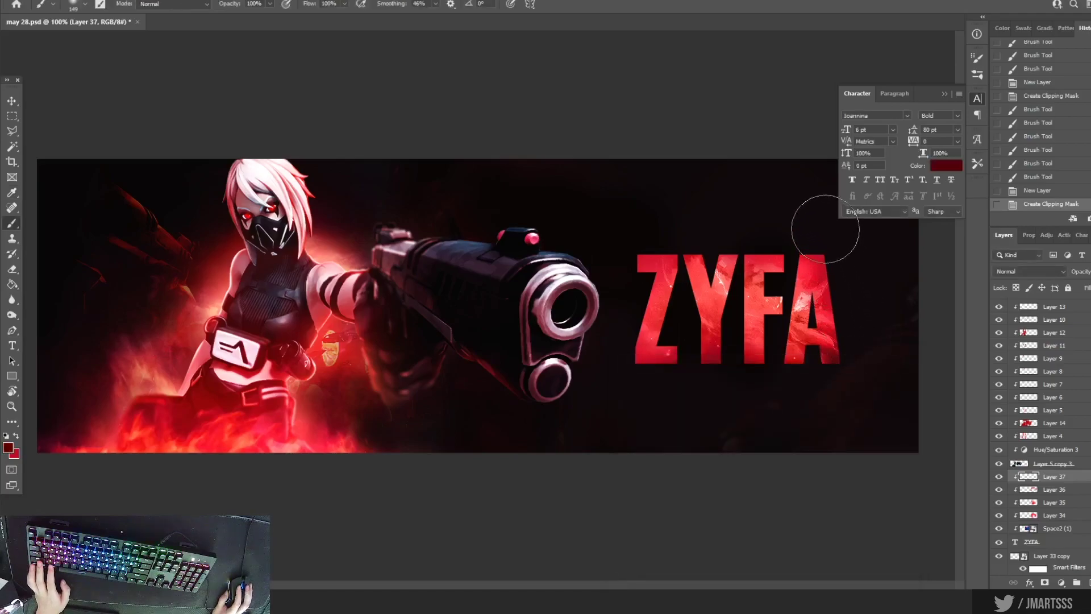
- Paint very dark red shading along the outer edges of the ZYFA letters on Layer 37, redoing the stroke beside the Z
{"action": "left_click", "coordinate": [813, 243]}
{"action": "left_click_drag", "start_coordinate": [640, 231], "coordinate": [604, 236]}
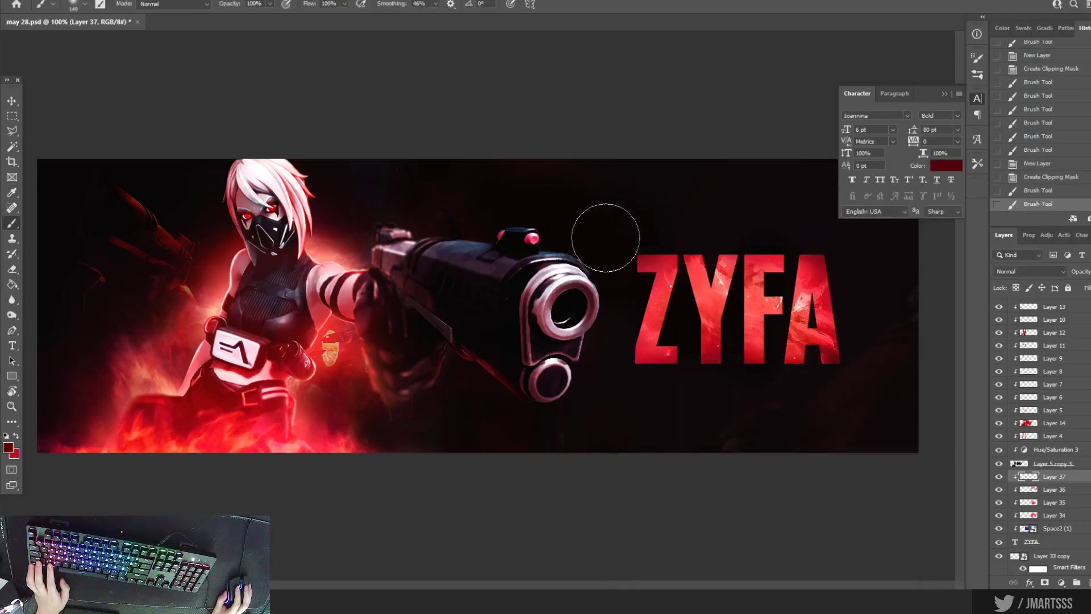
{"action": "left_click_drag", "start_coordinate": [702, 227], "coordinate": [749, 224]}
{"action": "mouse_move", "coordinate": [628, 300]}
{"action": "left_mouse_down"}
{"action": "mouse_move", "coordinate": [604, 346]}
{"action": "mouse_move", "coordinate": [602, 400]}
{"action": "left_mouse_up"}
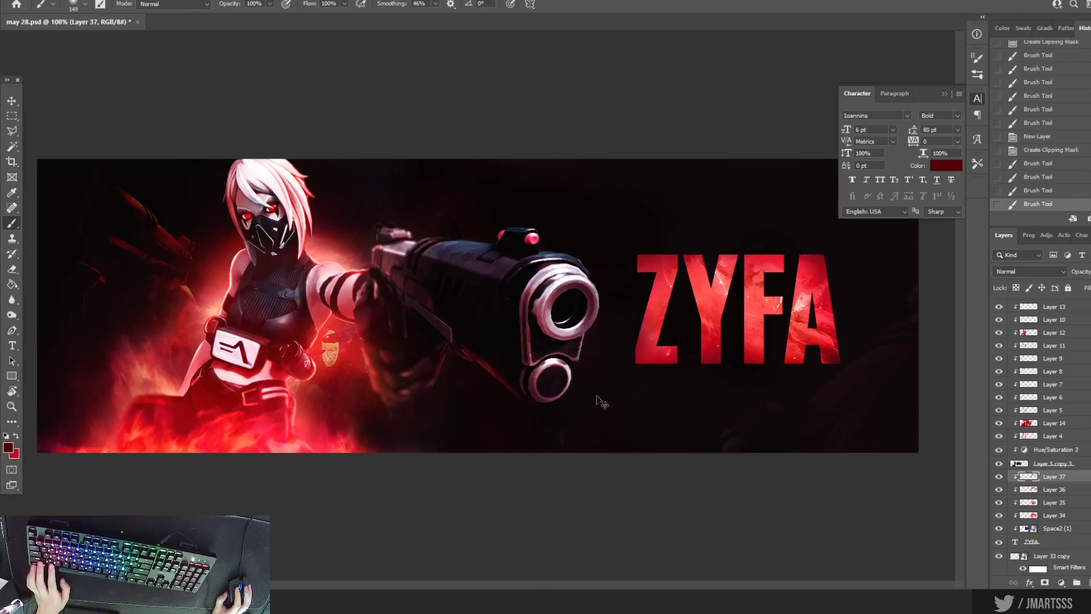
{"action": "key", "text": "ctrl+z"}
{"action": "left_click", "coordinate": [607, 370]}
{"action": "left_click", "coordinate": [619, 375]}
{"action": "left_click", "coordinate": [615, 302]}
{"action": "left_click", "coordinate": [616, 271]}
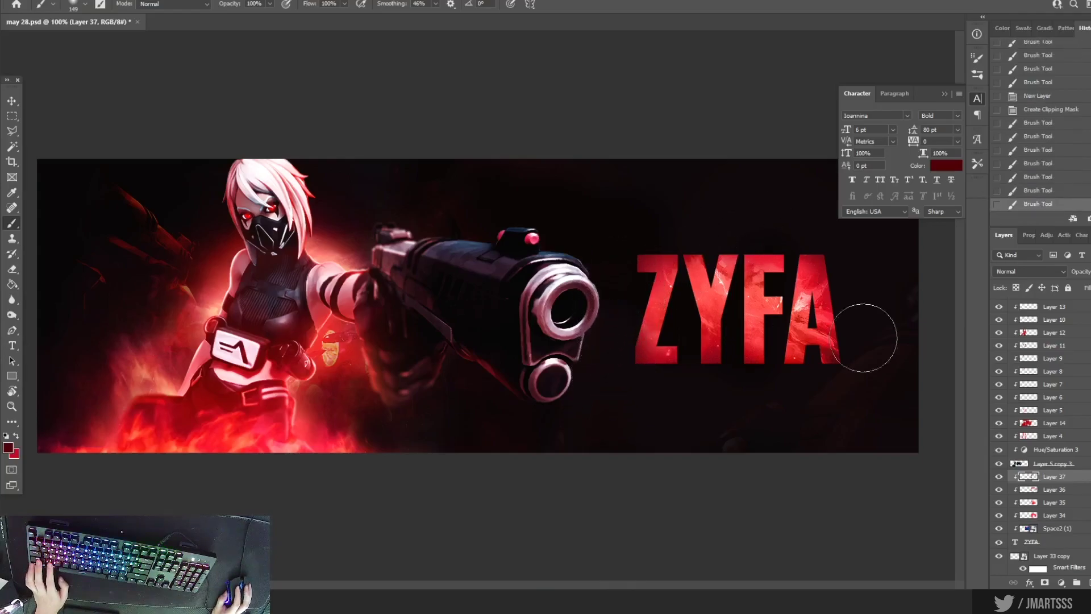
{"action": "mouse_move", "coordinate": [884, 335]}
{"action": "left_mouse_down"}
{"action": "mouse_move", "coordinate": [853, 342]}
{"action": "mouse_move", "coordinate": [839, 250]}
{"action": "mouse_move", "coordinate": [743, 226]}
{"action": "mouse_move", "coordinate": [699, 232]}
{"action": "mouse_move", "coordinate": [731, 230]}
{"action": "left_mouse_up"}
{"action": "left_click", "coordinate": [648, 330]}
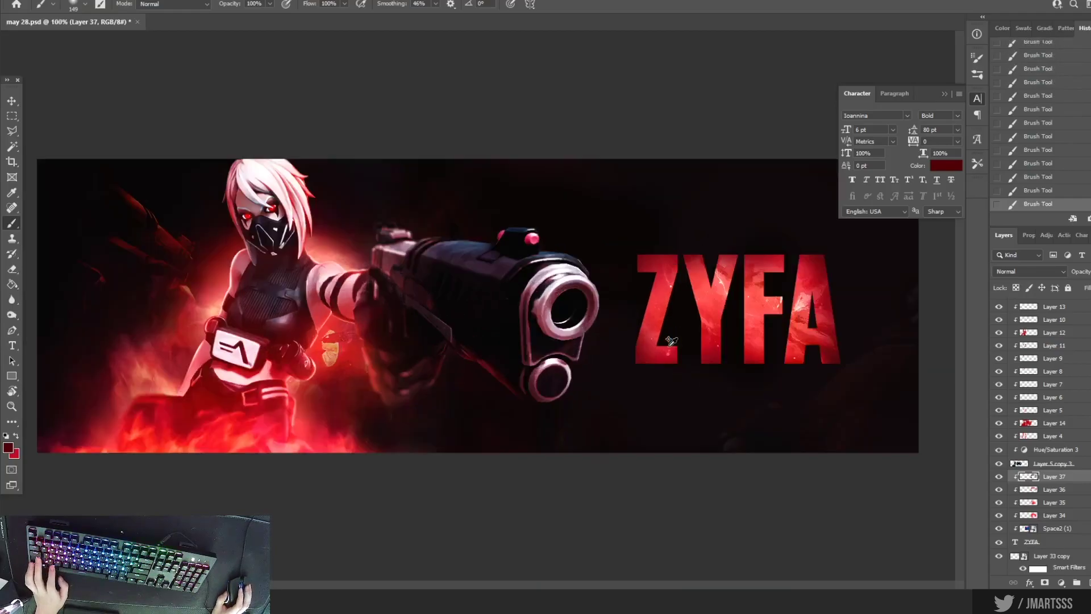
{"action": "scroll", "coordinate": [598, 422], "scroll_direction": "down", "scroll_amount": 2}
{"action": "scroll", "coordinate": [682, 314], "scroll_direction": "up", "scroll_amount": 2}
{"action": "scroll", "coordinate": [825, 346], "scroll_direction": "down", "scroll_amount": 2}
{"action": "key", "text": "ctrl+plus"}
{"action": "key", "text": "ctrl+plus"}
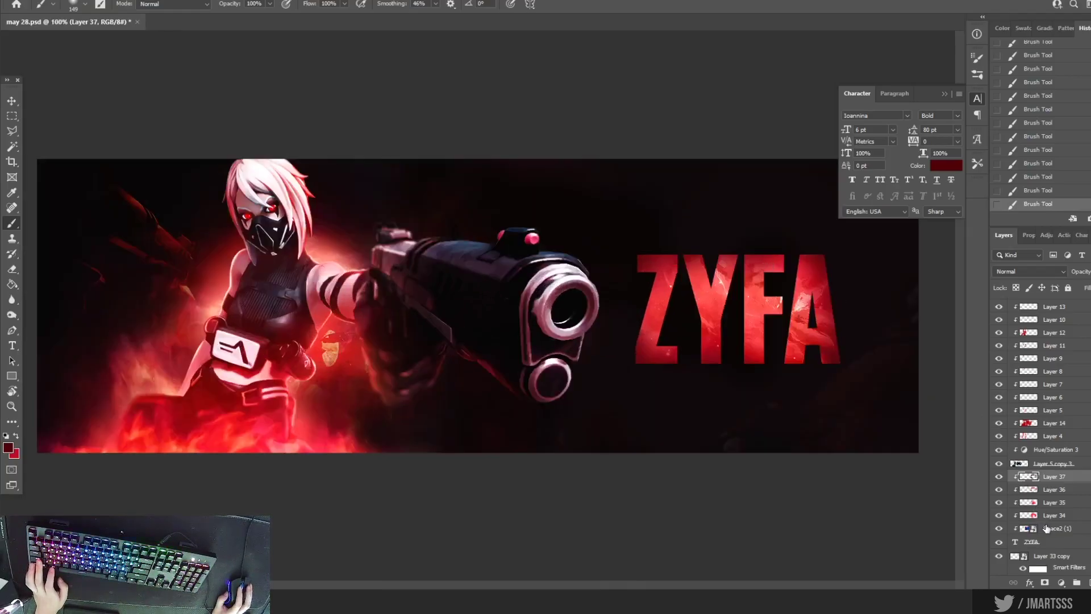
- Duplicate the ZYFA text with all its clipped layers up to Layer 37 and hide the original set
{"action": "left_click", "coordinate": [1052, 543], "text": "shift"}
{"action": "key", "text": "ctrl+j"}
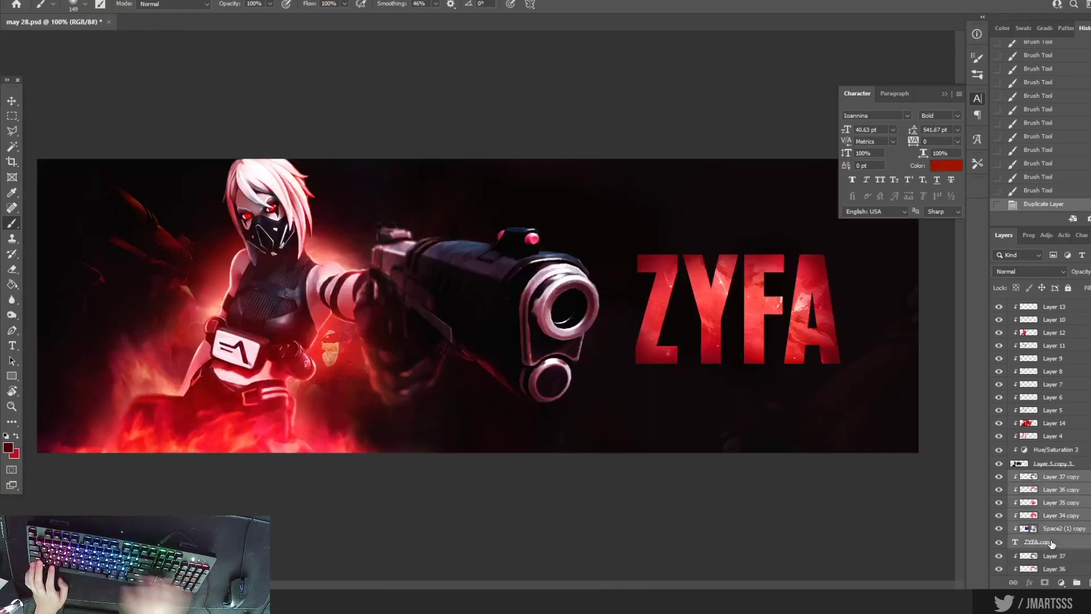
{"action": "left_click", "coordinate": [1076, 561]}
{"action": "scroll", "coordinate": [1076, 561], "scroll_direction": "down", "scroll_amount": 2}
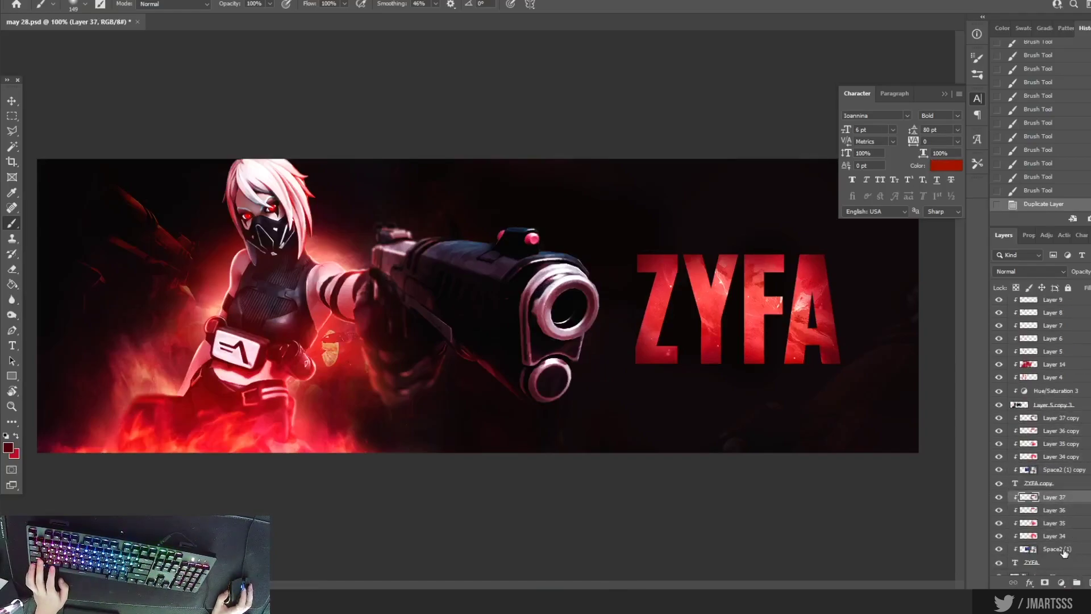
{"action": "left_click", "coordinate": [1018, 562], "text": "shift"}
{"action": "left_click", "coordinate": [998, 561]}
{"action": "left_click", "coordinate": [999, 559]}
{"action": "left_click", "coordinate": [999, 563]}
- Combine the duplicated ZYFA text and its clipped copies into one smart object and rasterize it
{"action": "left_click", "coordinate": [1057, 484]}
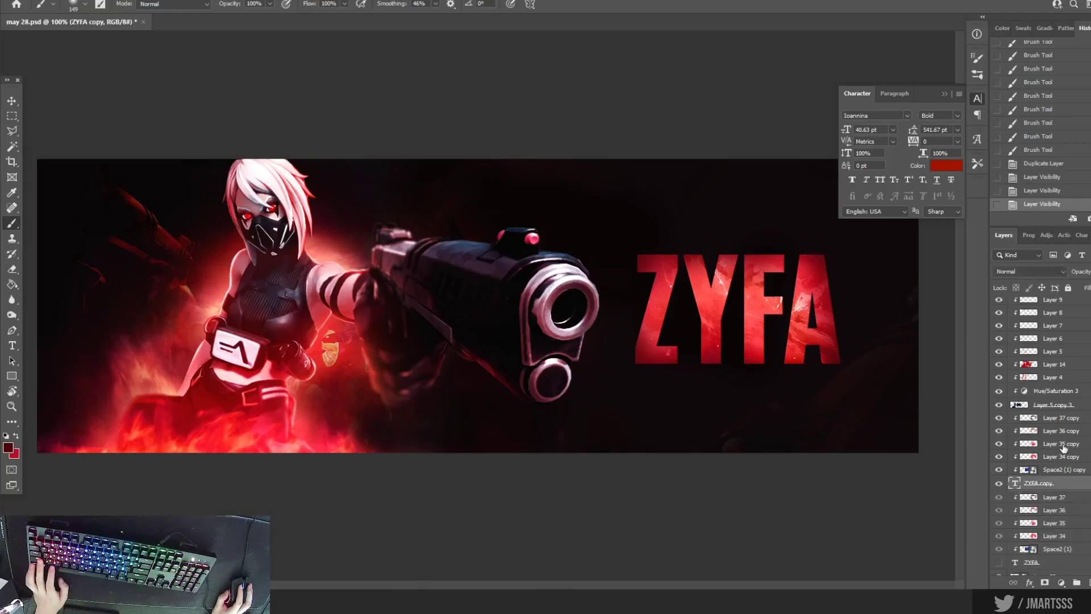
{"action": "left_click", "coordinate": [1058, 418], "text": "shift"}
{"action": "right_click", "coordinate": [1057, 424]}
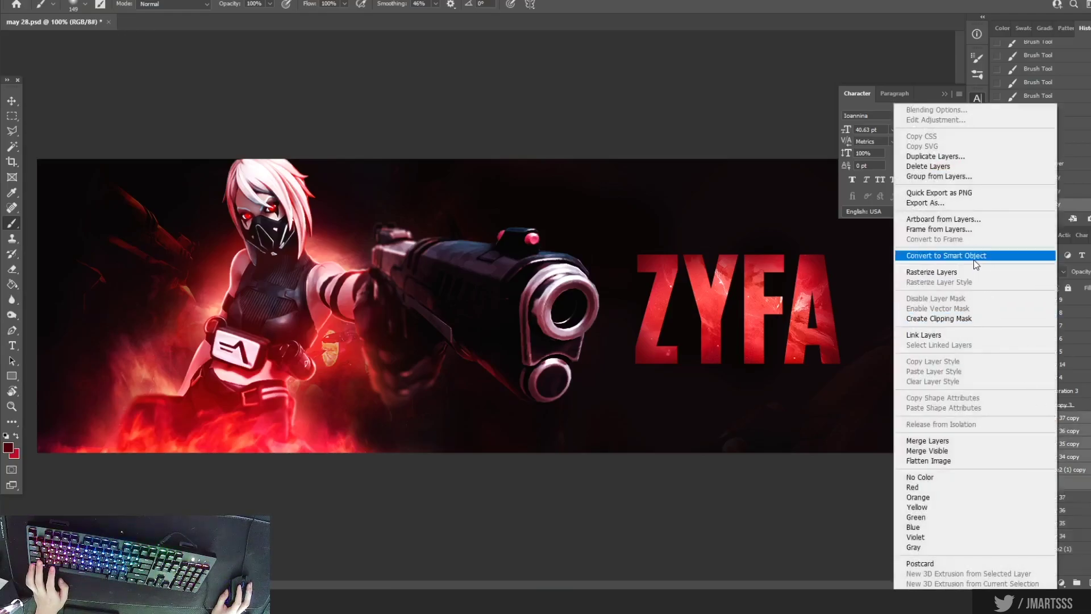
{"action": "left_click", "coordinate": [974, 257]}
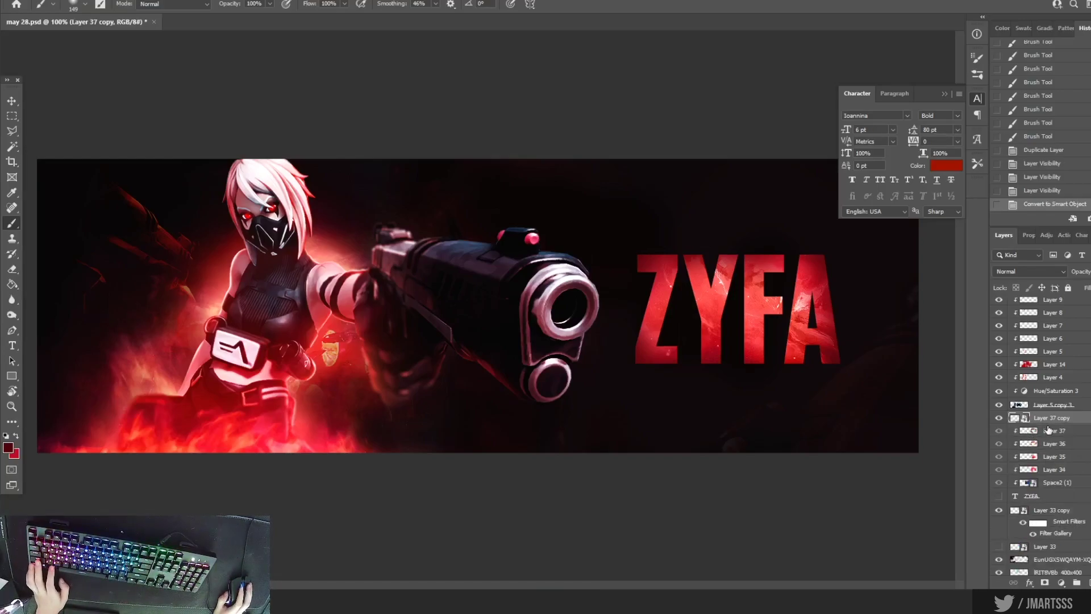
{"action": "right_click", "coordinate": [1047, 424]}
{"action": "left_click", "coordinate": [946, 300]}
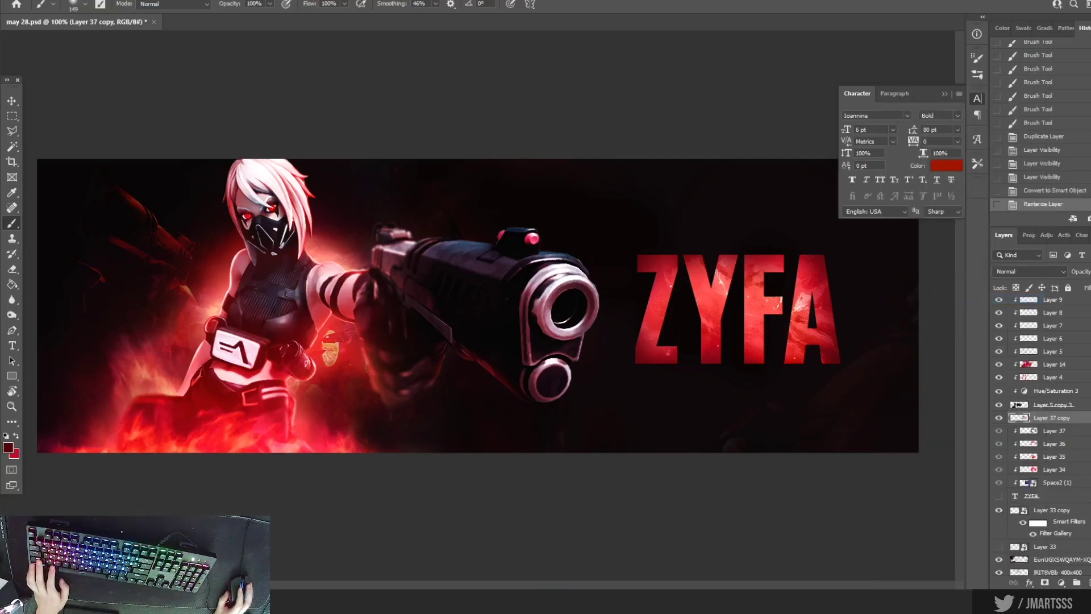
- Start a Field Blur on the rasterized title with blur pins at its centre and four corners
{"action": "left_click", "coordinate": [161, 1]}
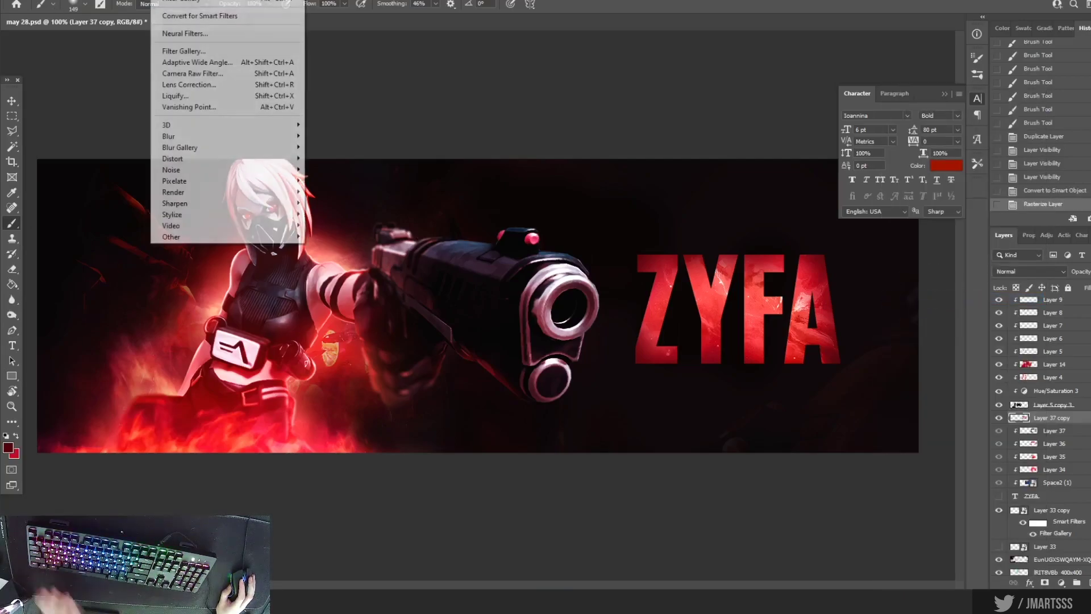
{"action": "mouse_move", "coordinate": [170, 146]}
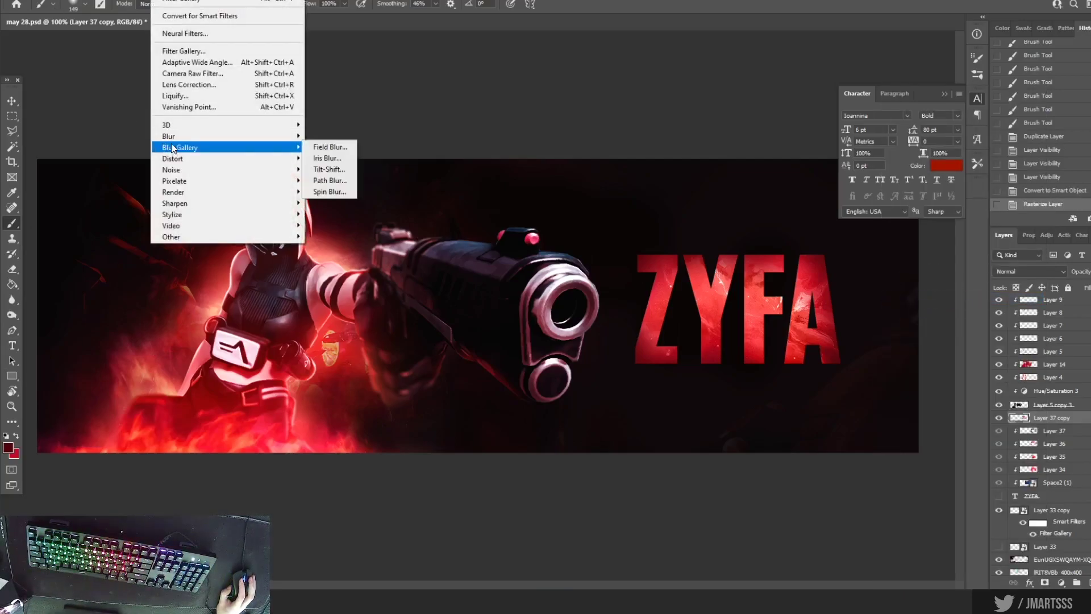
{"action": "left_click", "coordinate": [329, 146]}
{"action": "left_click", "coordinate": [748, 301]}
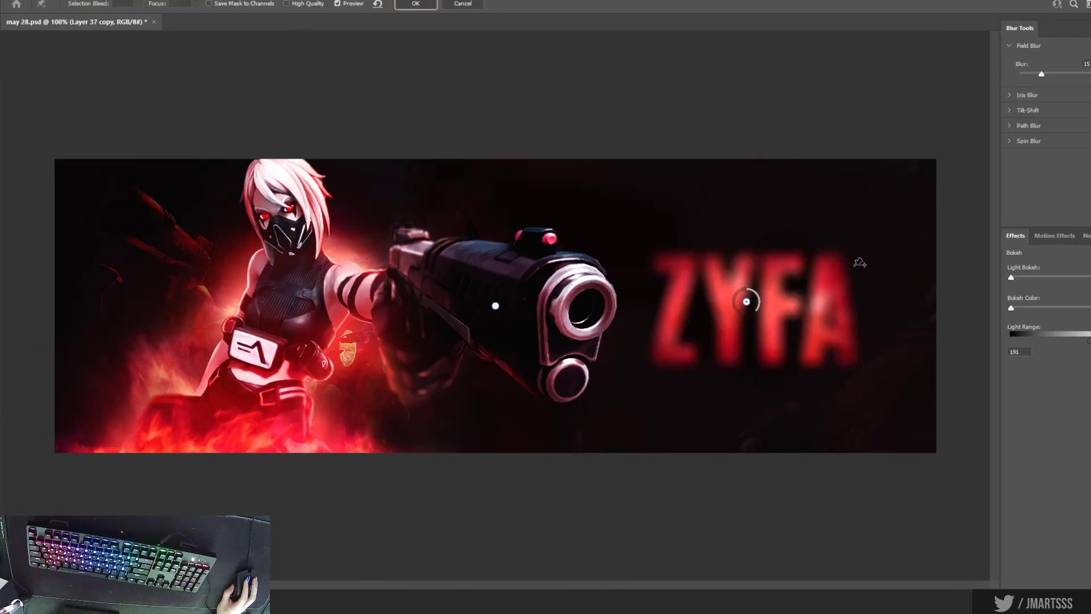
{"action": "left_click", "coordinate": [652, 256]}
{"action": "left_click", "coordinate": [843, 252]}
{"action": "left_click", "coordinate": [861, 369]}
{"action": "left_click", "coordinate": [642, 364]}
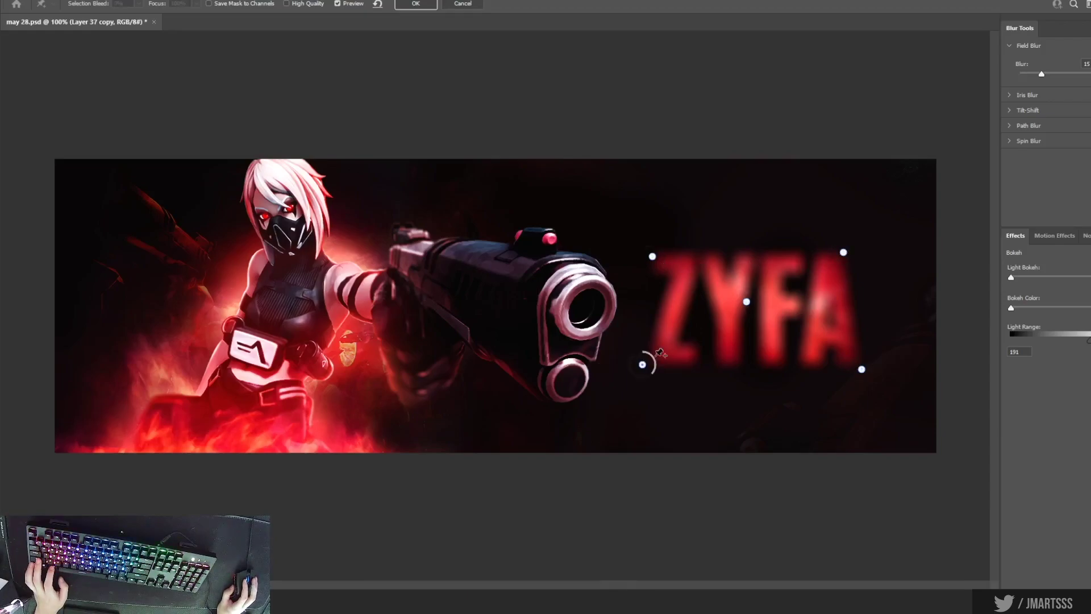
- Set the centre pin to no blur, the lower-right corner pin to 4 px and the other three corner pins to 3 px
{"action": "left_click", "coordinate": [746, 301]}
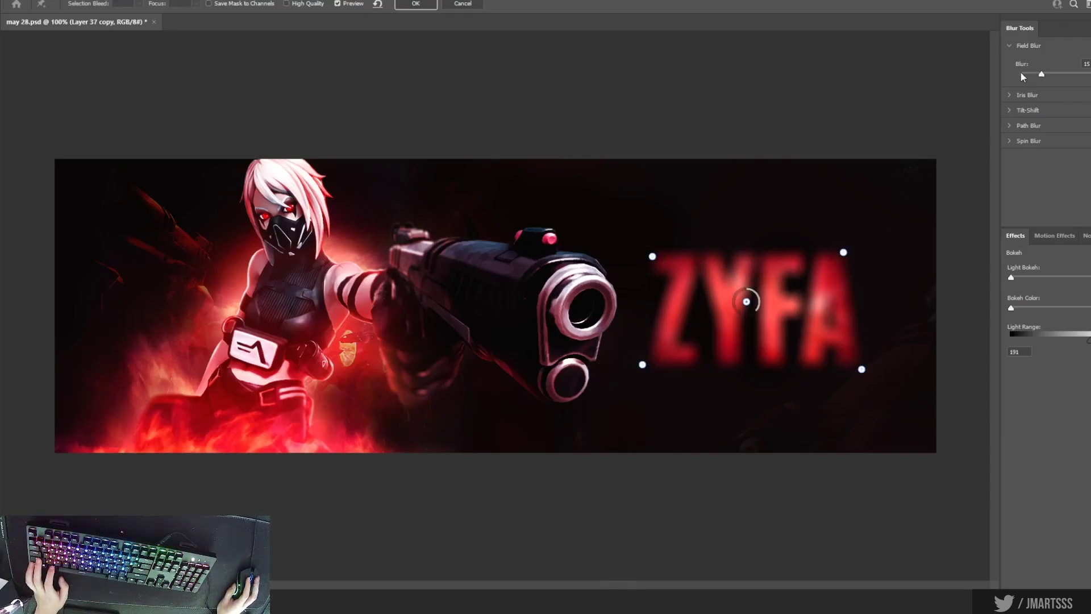
{"action": "left_click_drag", "start_coordinate": [1023, 77], "coordinate": [1004, 76]}
{"action": "left_click", "coordinate": [850, 252]}
{"action": "left_click_drag", "start_coordinate": [1087, 64], "coordinate": [1010, 59]}
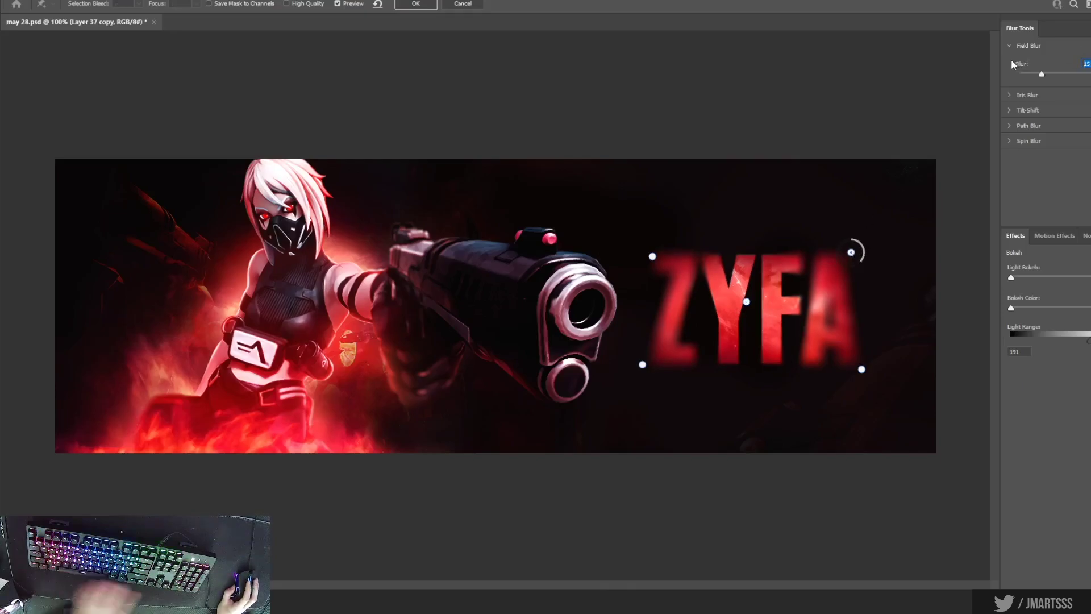
{"action": "type", "text": "3"}
{"action": "left_click", "coordinate": [861, 370]}
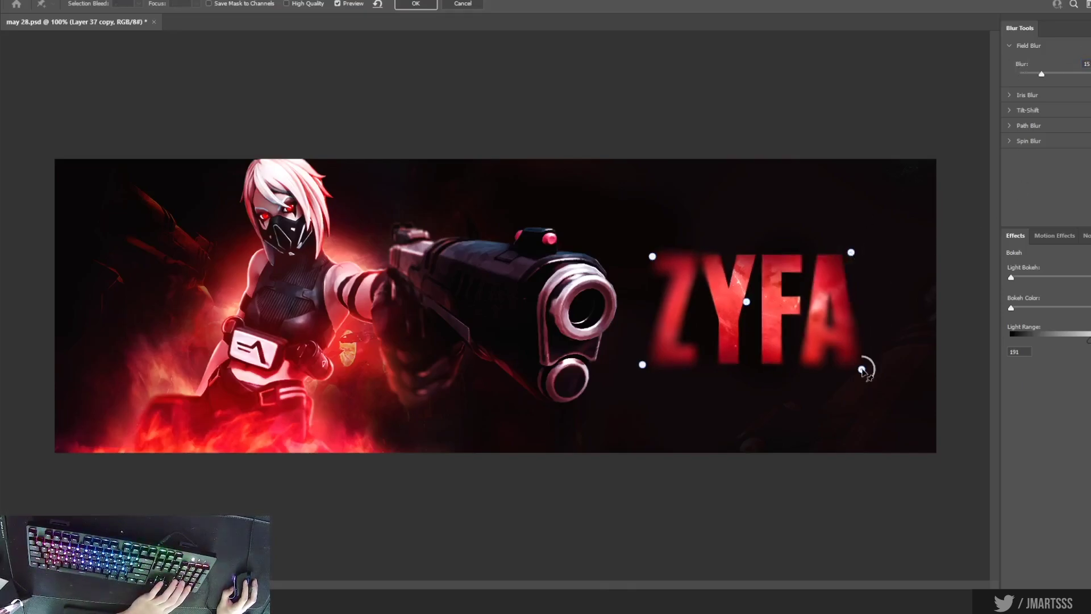
{"action": "type", "text": "4"}
{"action": "left_click", "coordinate": [642, 365]}
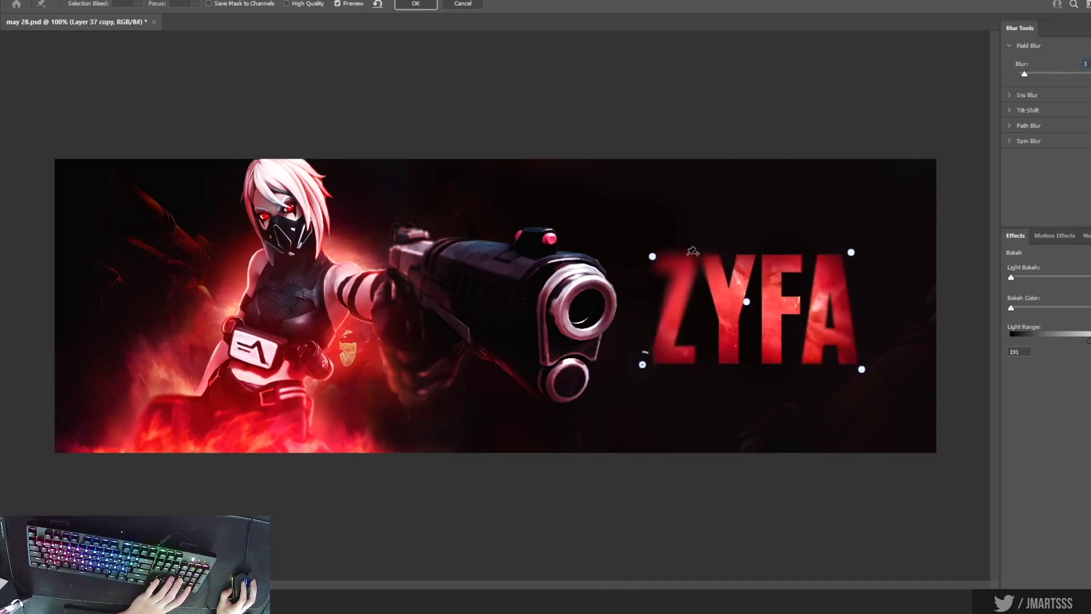
{"action": "left_click", "coordinate": [652, 256]}
{"action": "type", "text": "3"}
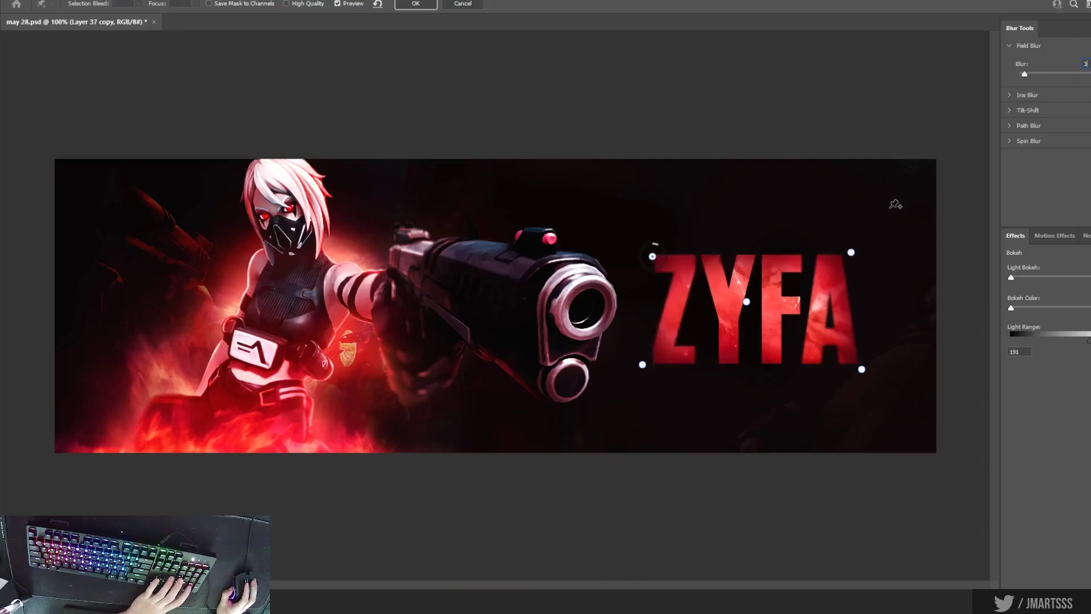
- Reposition the two lower corner pins and arrange two 0 px pins inside the title, between Z and Y and between F and A
{"action": "left_click_drag", "start_coordinate": [863, 369], "coordinate": [850, 369]}
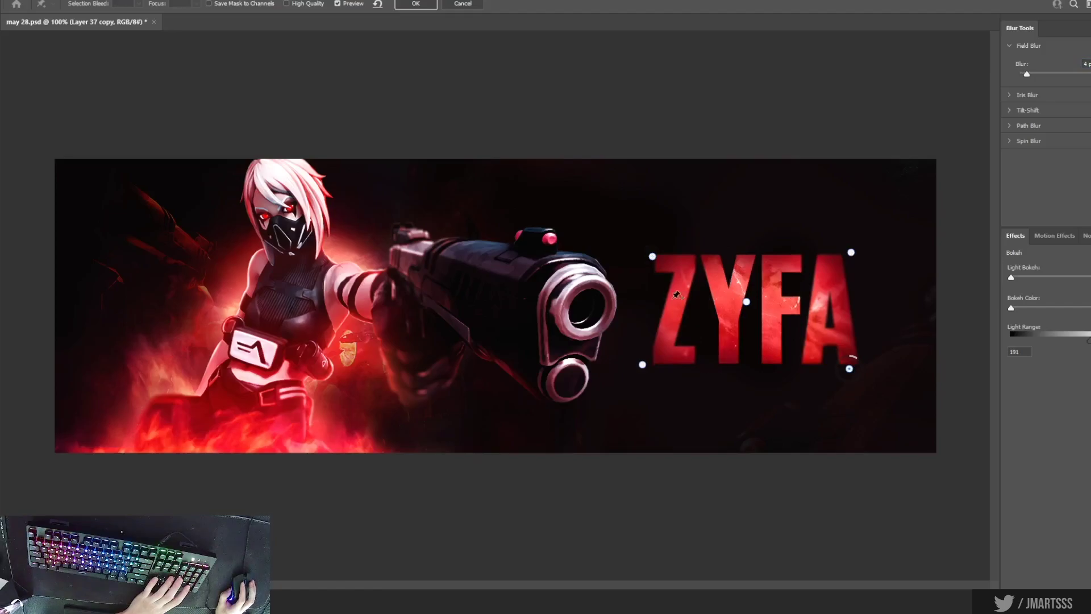
{"action": "left_click_drag", "start_coordinate": [642, 365], "coordinate": [619, 357]}
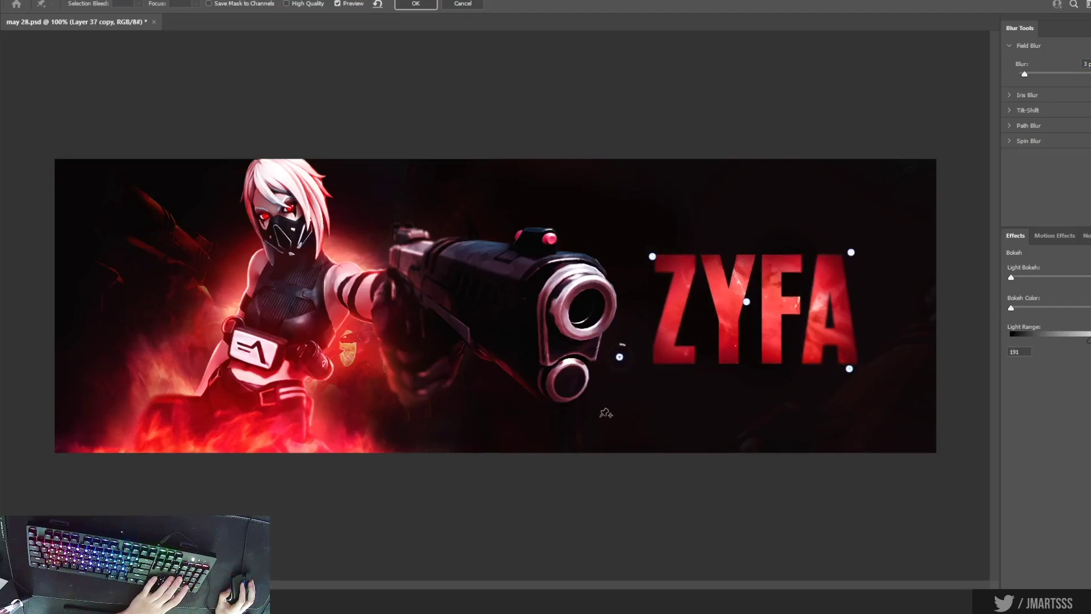
{"action": "left_click", "coordinate": [801, 305]}
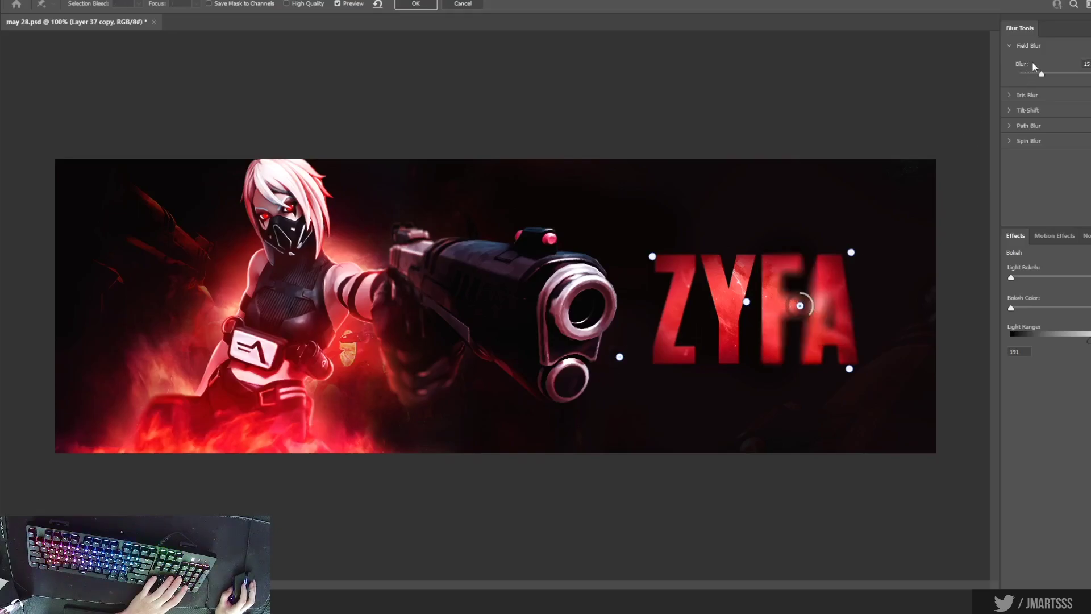
{"action": "left_click_drag", "start_coordinate": [1041, 74], "coordinate": [1016, 75]}
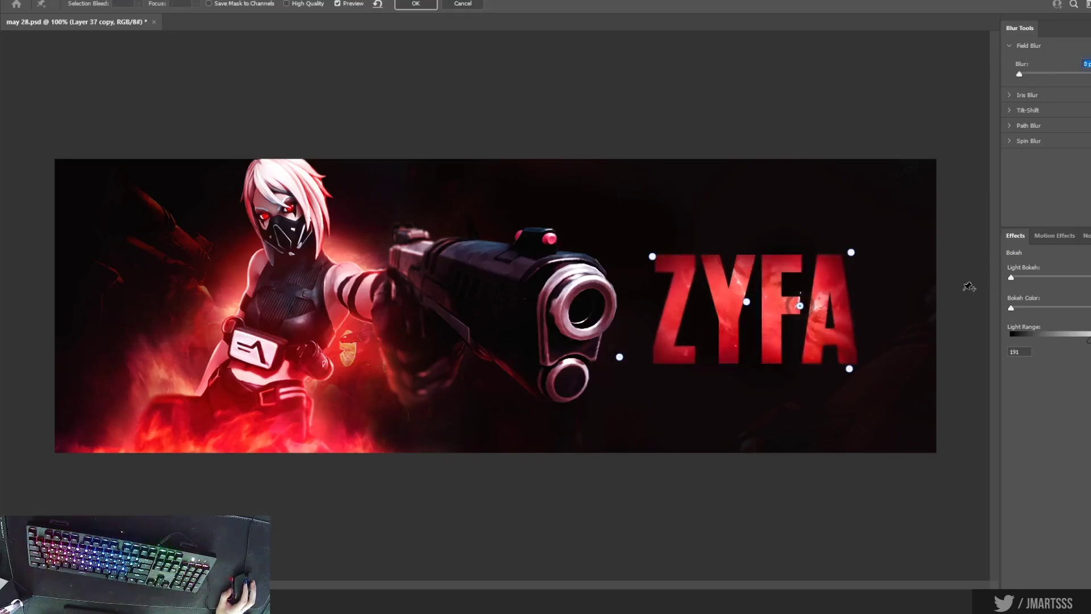
{"action": "left_click_drag", "start_coordinate": [800, 306], "coordinate": [701, 306]}
{"action": "left_click", "coordinate": [803, 313]}
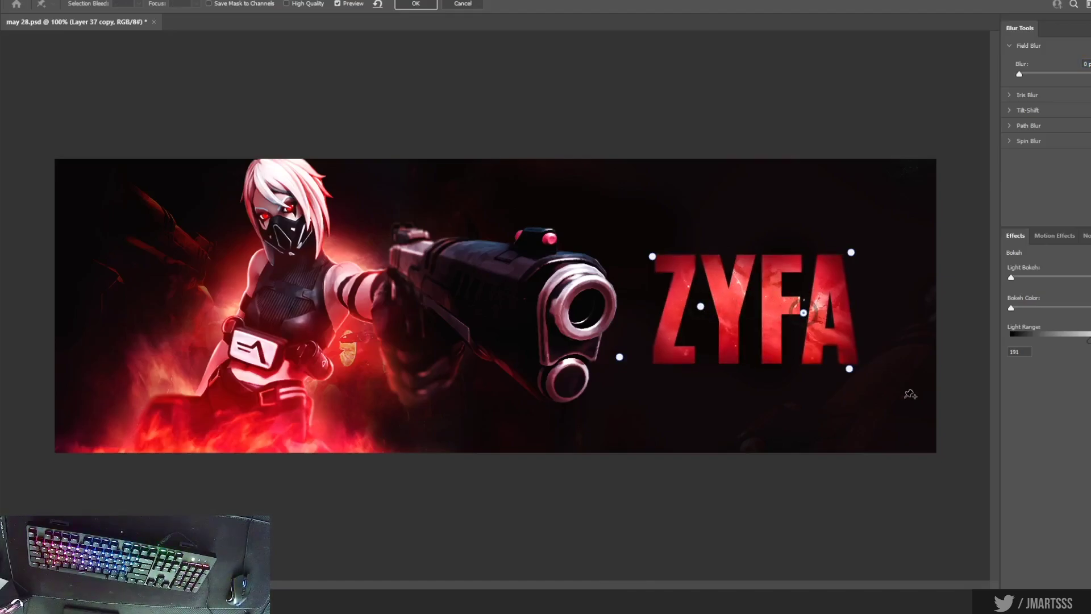
- Set the A's lower pin to 8 px and upper pin to 5 px, moving both outward, set the Z's upper pin to 6 px and apply the blur
{"action": "left_click", "coordinate": [849, 369]}
{"action": "type", "text": "8"}
{"action": "left_click_drag", "start_coordinate": [849, 369], "coordinate": [867, 377]}
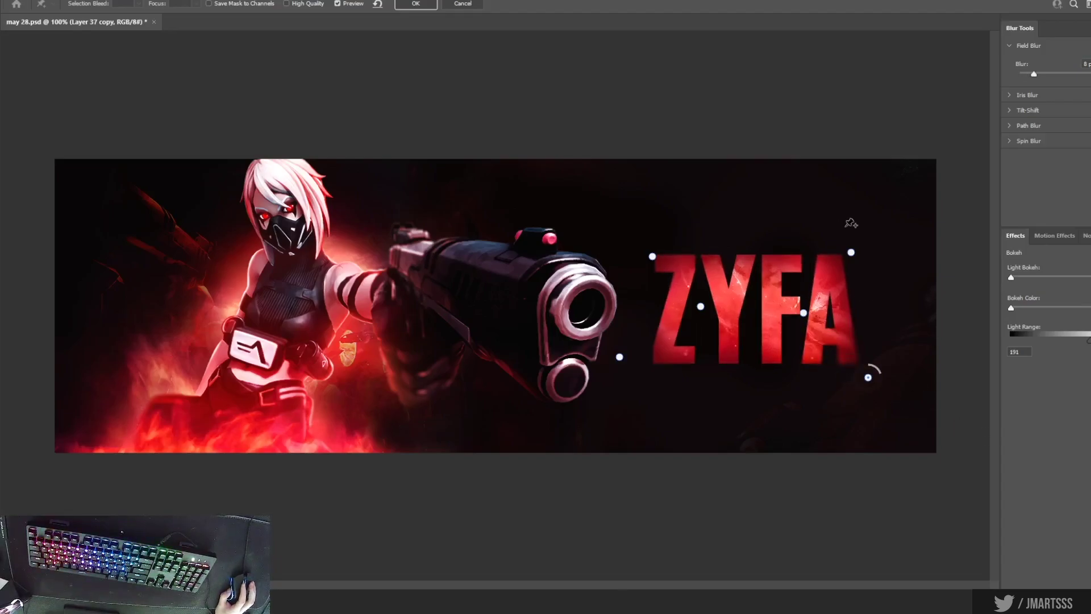
{"action": "left_click_drag", "start_coordinate": [851, 252], "coordinate": [843, 244]}
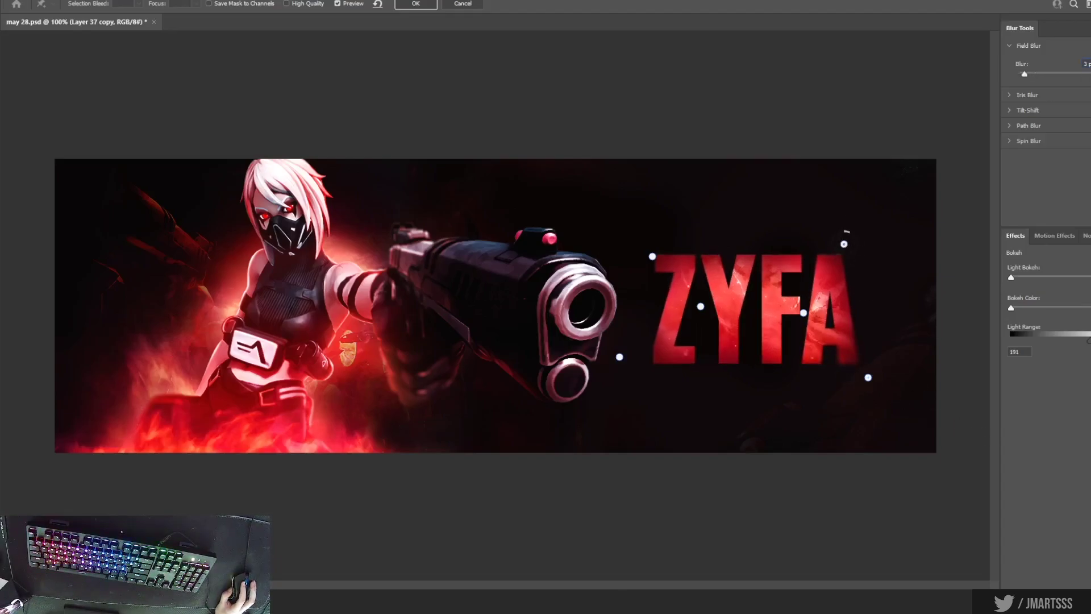
{"action": "type", "text": "5"}
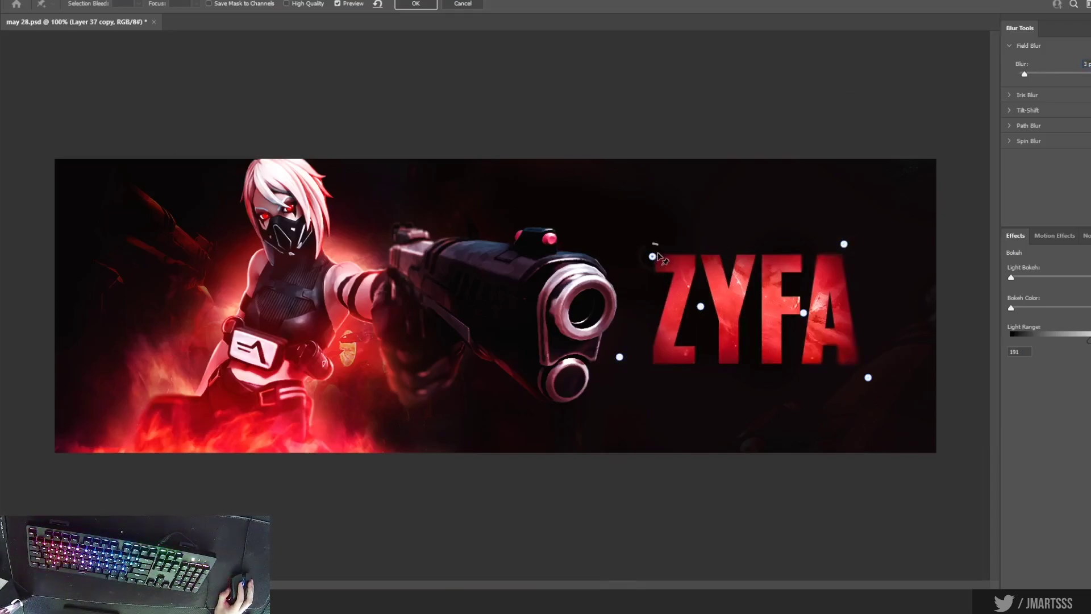
{"action": "left_click_drag", "start_coordinate": [1085, 64], "coordinate": [989, 59]}
{"action": "type", "text": "6"}
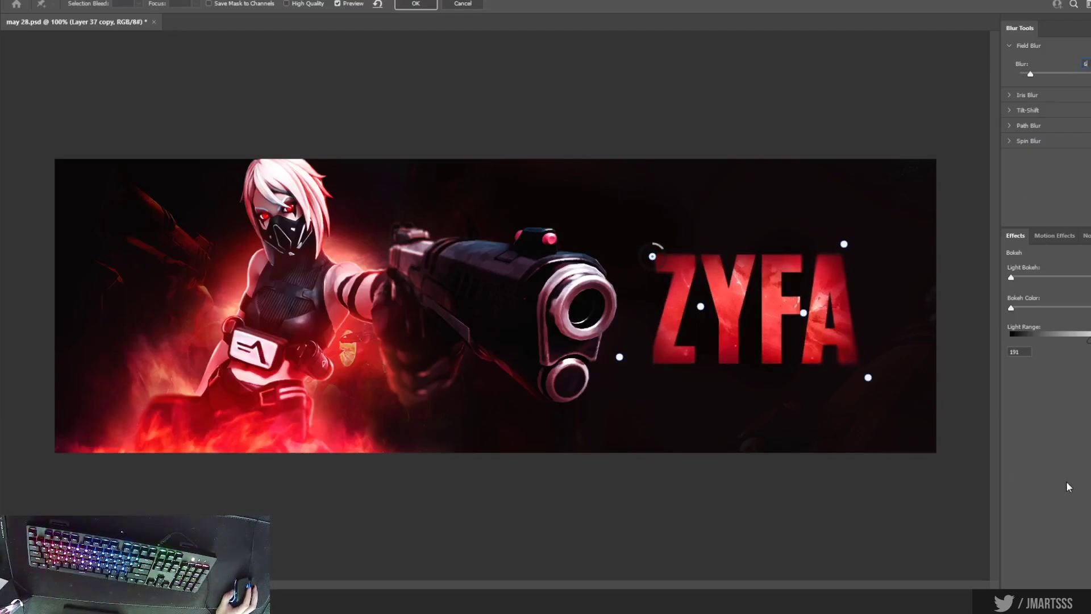
{"action": "left_click", "coordinate": [415, 6]}
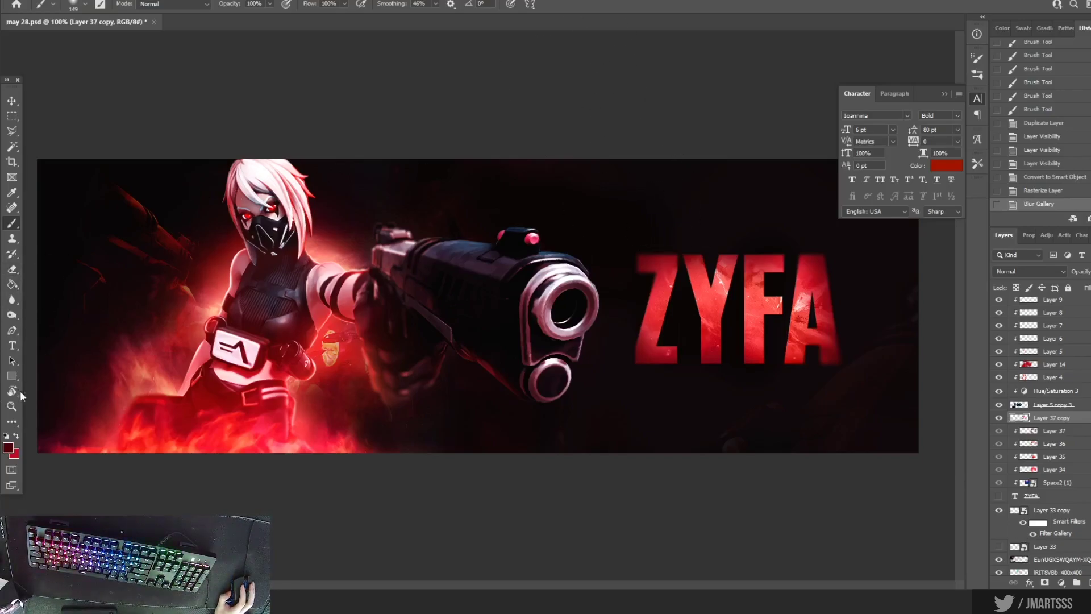
- Soften the upper and lower outer edges of the ZYFA title with the Blur tool, using a 61 px brush at 51% strength
{"action": "left_click", "coordinate": [16, 422]}
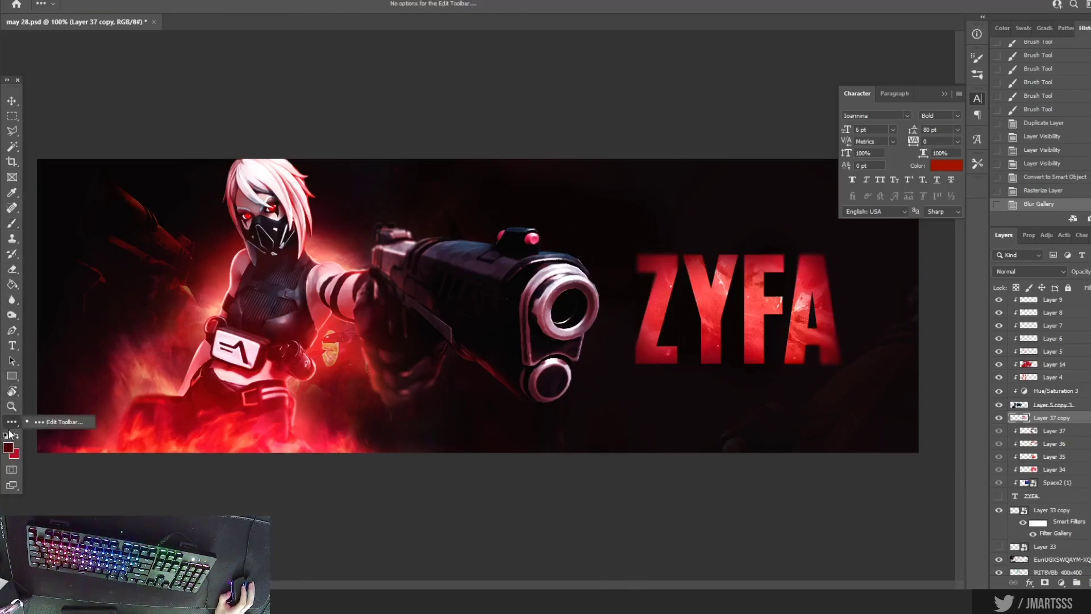
{"action": "left_click", "coordinate": [11, 299]}
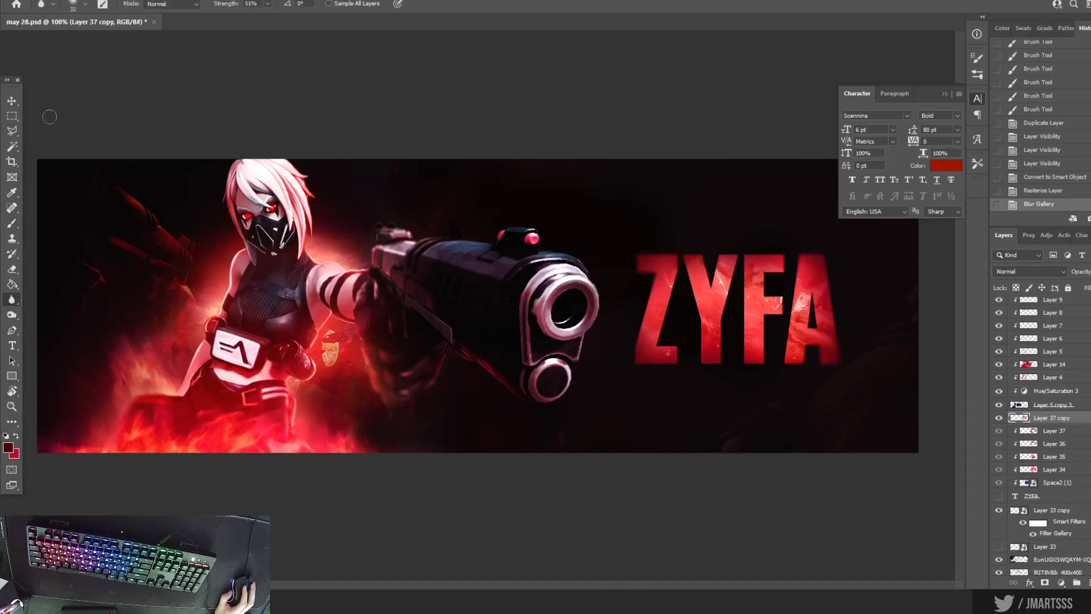
{"action": "left_click", "coordinate": [84, 4]}
{"action": "left_click", "coordinate": [89, 40]}
{"action": "mouse_move", "coordinate": [844, 261]}
{"action": "left_mouse_down"}
{"action": "mouse_move", "coordinate": [818, 247]}
{"action": "mouse_move", "coordinate": [842, 275]}
{"action": "mouse_move", "coordinate": [807, 245]}
{"action": "mouse_move", "coordinate": [639, 255]}
{"action": "mouse_move", "coordinate": [618, 341]}
{"action": "left_mouse_up"}
{"action": "mouse_move", "coordinate": [649, 373]}
{"action": "left_mouse_down"}
{"action": "mouse_move", "coordinate": [676, 384]}
{"action": "mouse_move", "coordinate": [863, 372]}
{"action": "left_mouse_up"}
{"action": "scroll", "coordinate": [776, 396], "scroll_direction": "down", "scroll_amount": 1}
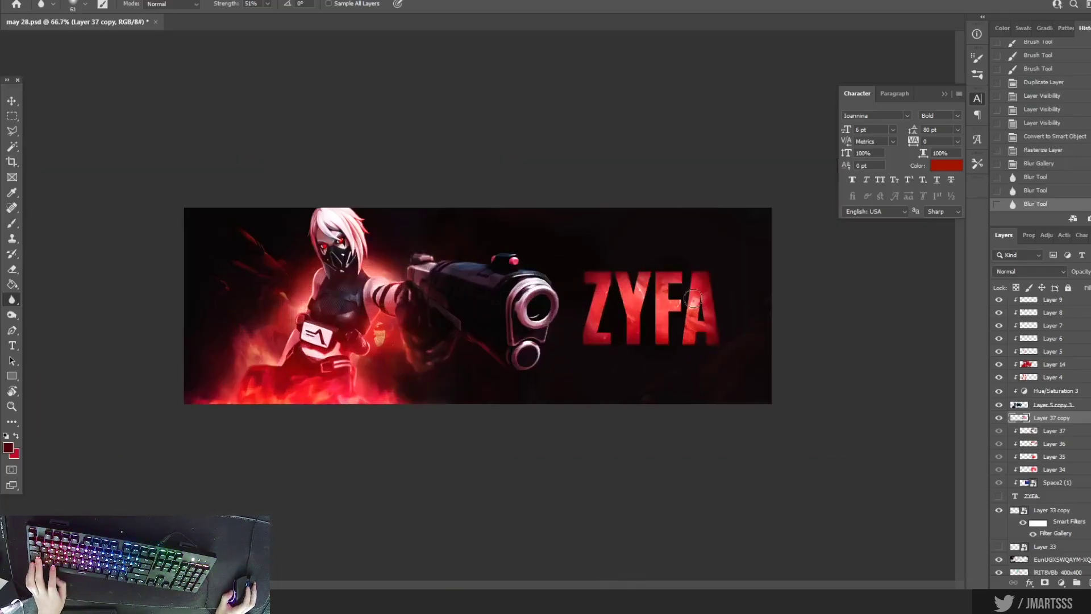
{"action": "scroll", "coordinate": [689, 300], "scroll_direction": "up", "scroll_amount": 2}
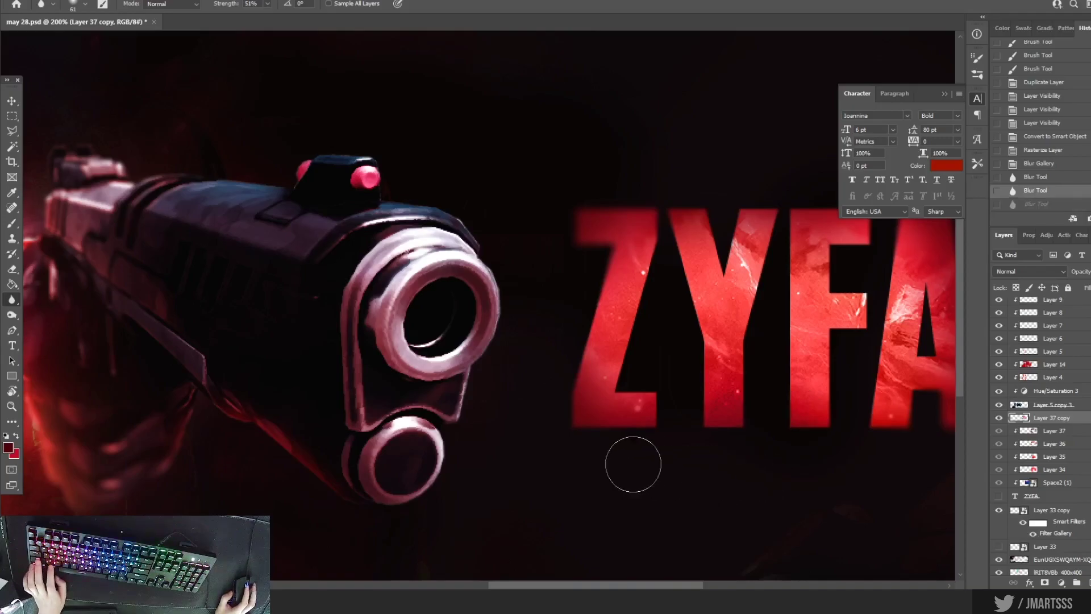
{"action": "scroll", "coordinate": [551, 462], "scroll_direction": "down", "scroll_amount": 2}
{"action": "key", "text": "ctrl+1"}
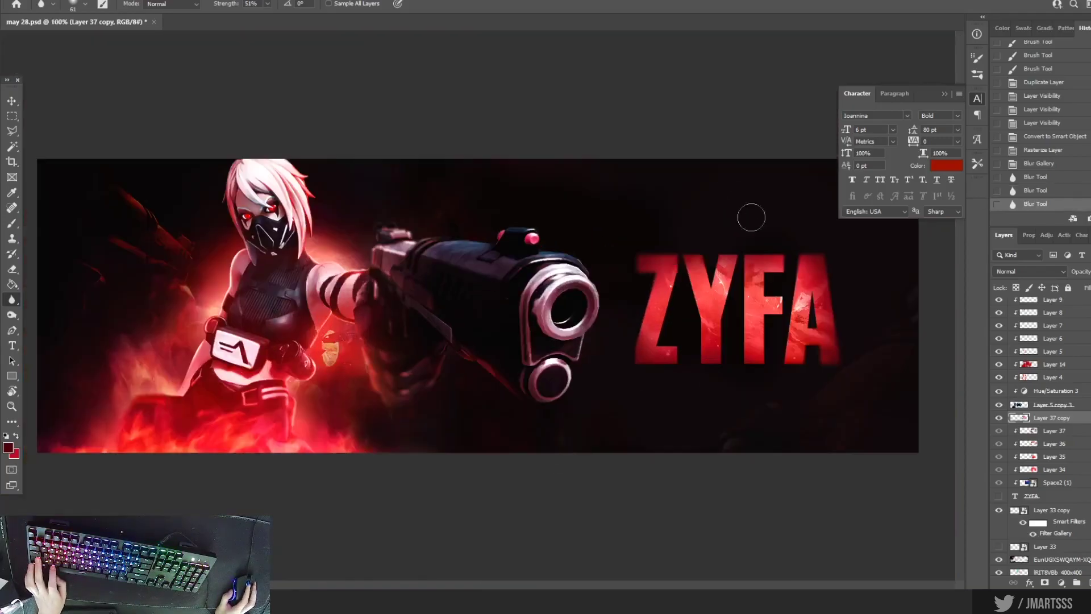
- Duplicate the blurred title layer and turn off the red channel in the copy's blending options
{"action": "key", "text": "ctrl+j"}
{"action": "key", "text": "ctrl+t"}
{"action": "key", "text": "Return"}
{"action": "right_click", "coordinate": [1062, 417]}
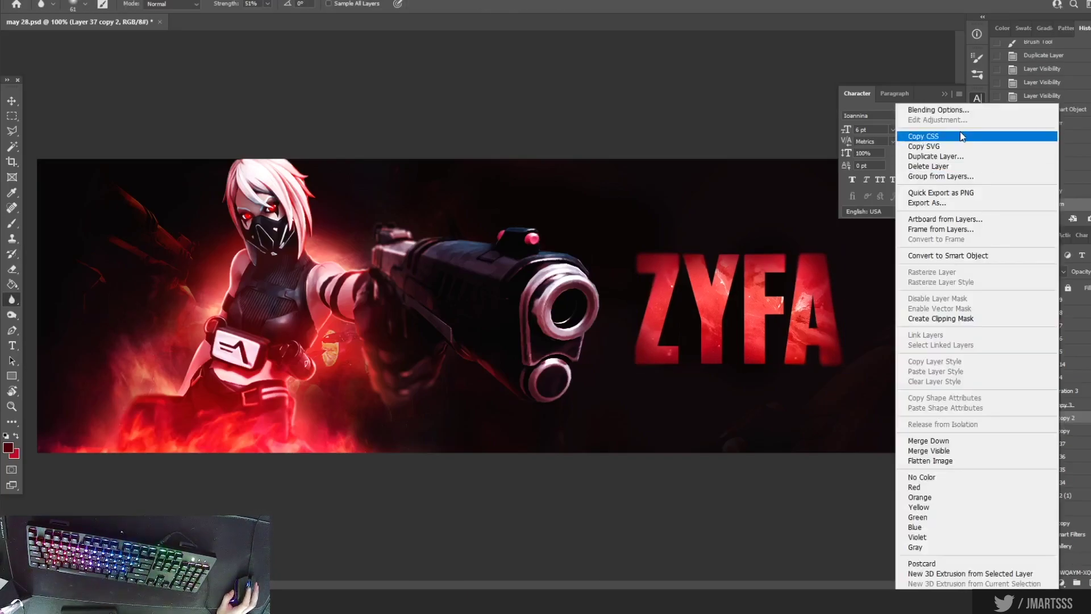
{"action": "left_click", "coordinate": [946, 111]}
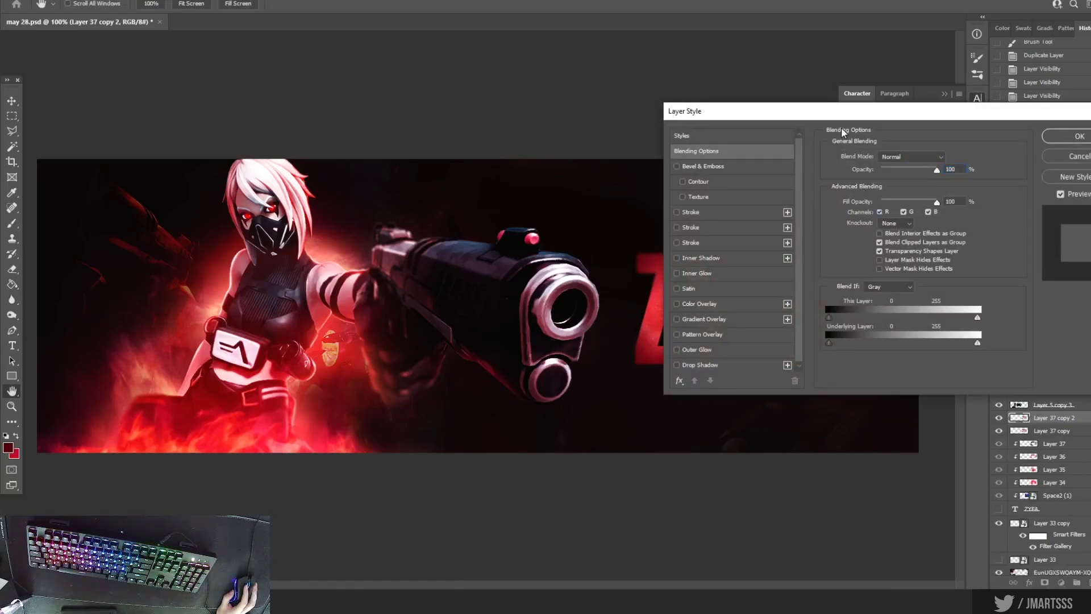
{"action": "left_click", "coordinate": [880, 211]}
{"action": "left_click_drag", "start_coordinate": [805, 118], "coordinate": [227, 139]}
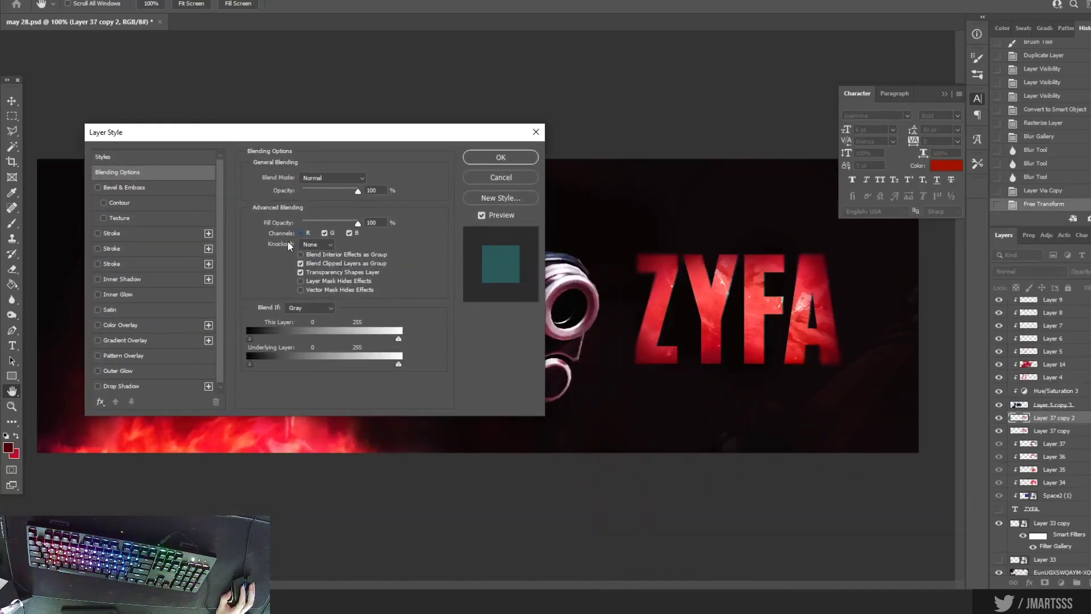